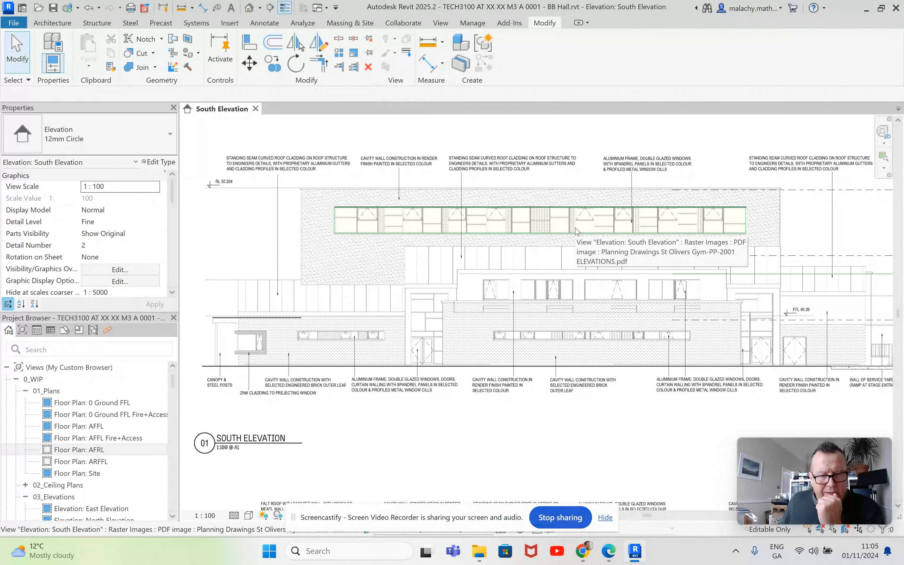
Step: Examine the imported planning drawing's south elevation, especially its high-level window strip, alongside the modelled hall
scroll(576, 230, "down", 1)
scroll(575, 230, "down", 3)
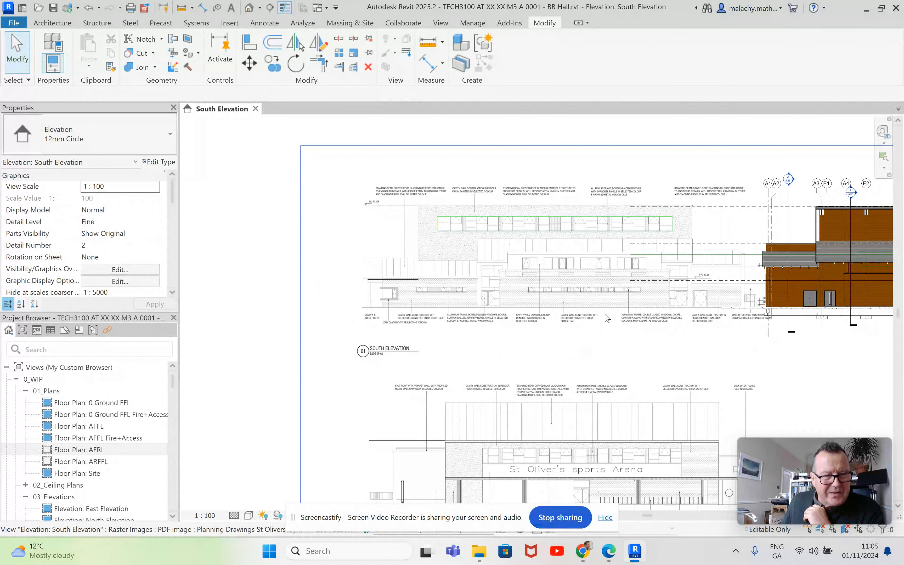
scroll(606, 303, "down", 3)
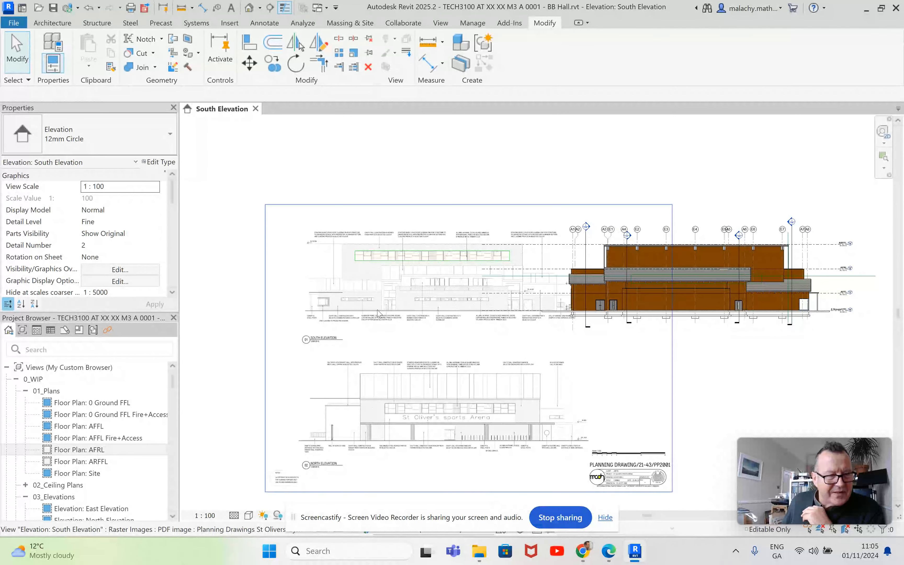
scroll(324, 312, "up", 5)
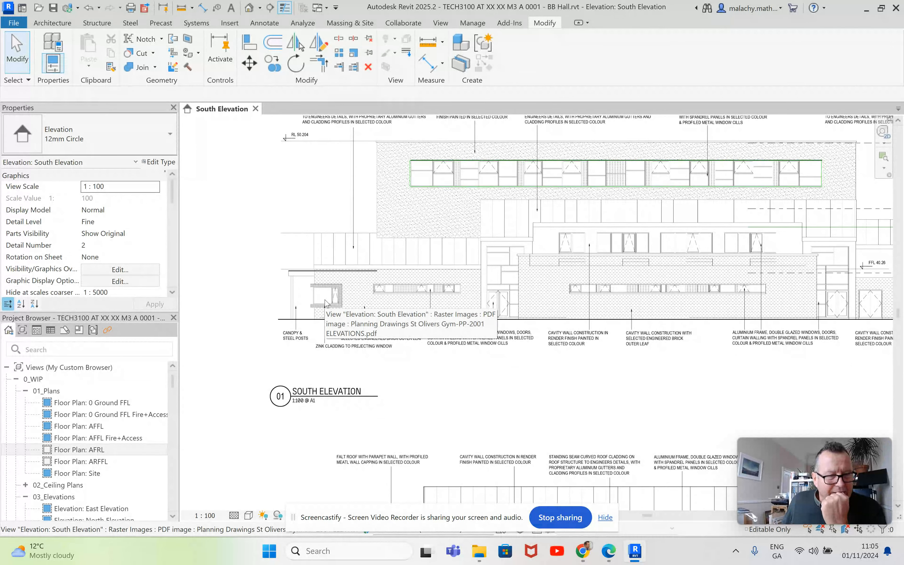
scroll(323, 305, "down", 2)
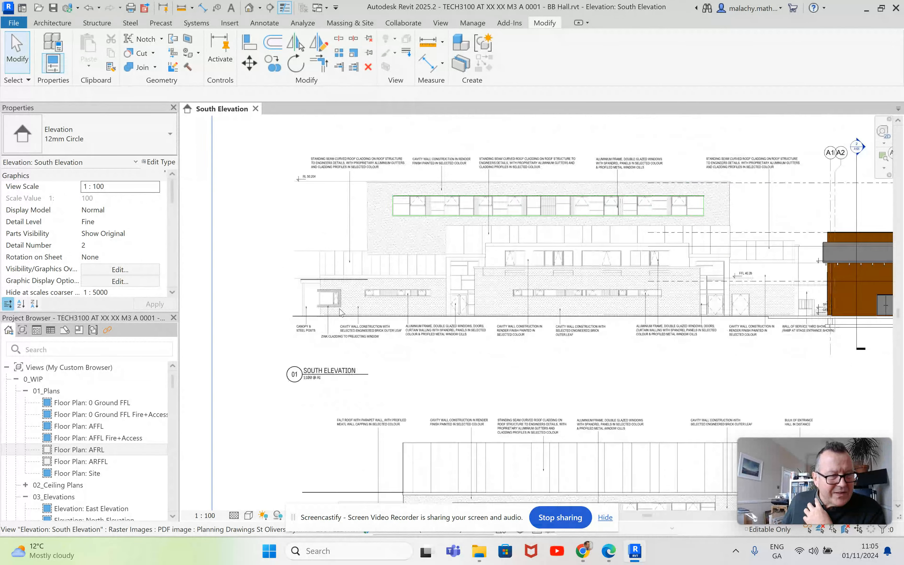
scroll(414, 373, "down", 1)
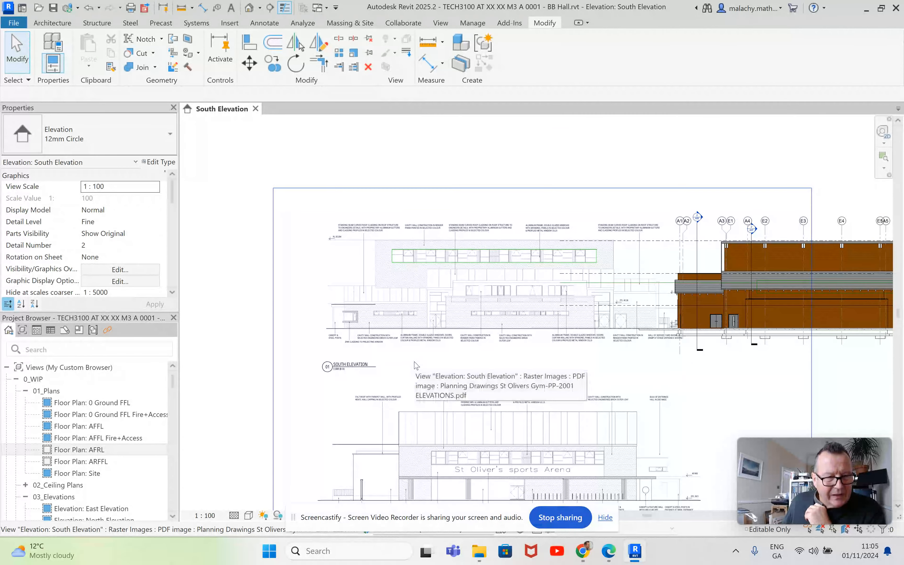
scroll(415, 371, "down", 2)
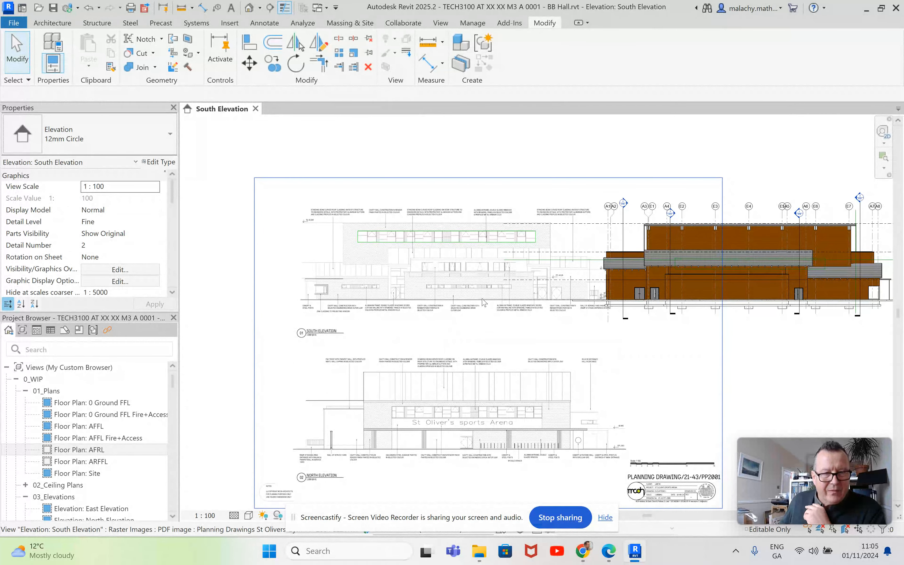
scroll(485, 239, "up", 3)
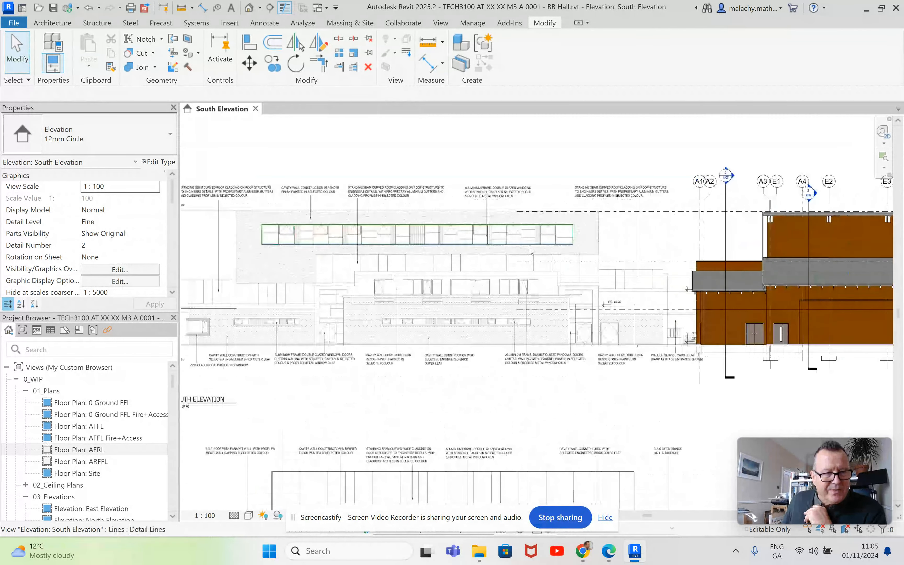
scroll(459, 247, "up", 1)
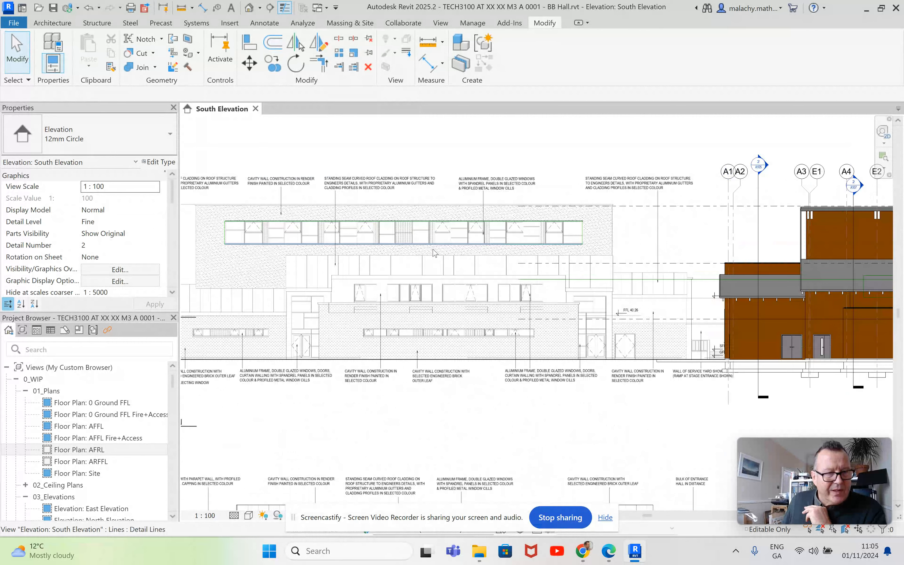
Step: Move the four construction lines around the upper window strip from the planning drawing's roof corner to the model's matching roof corner
left_click(458, 249)
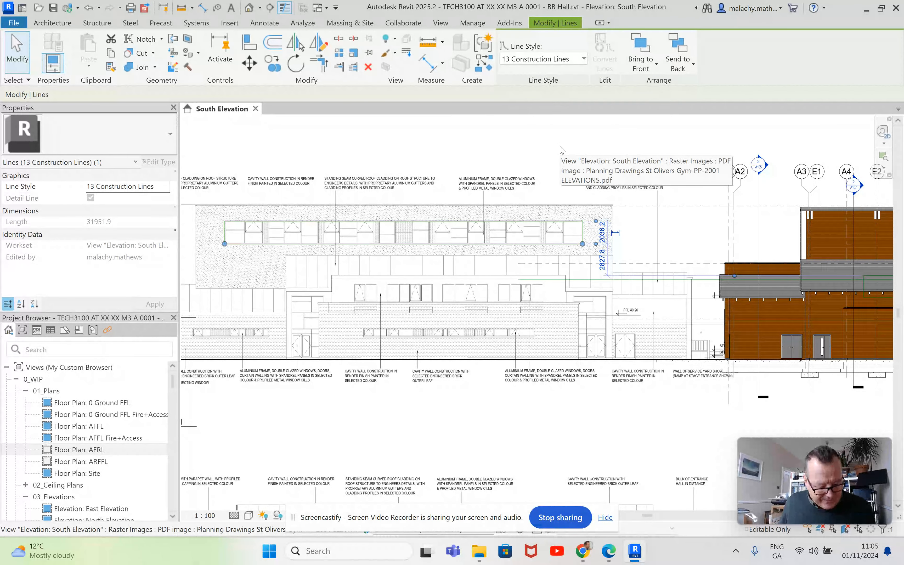
left_click(574, 224, "ctrl")
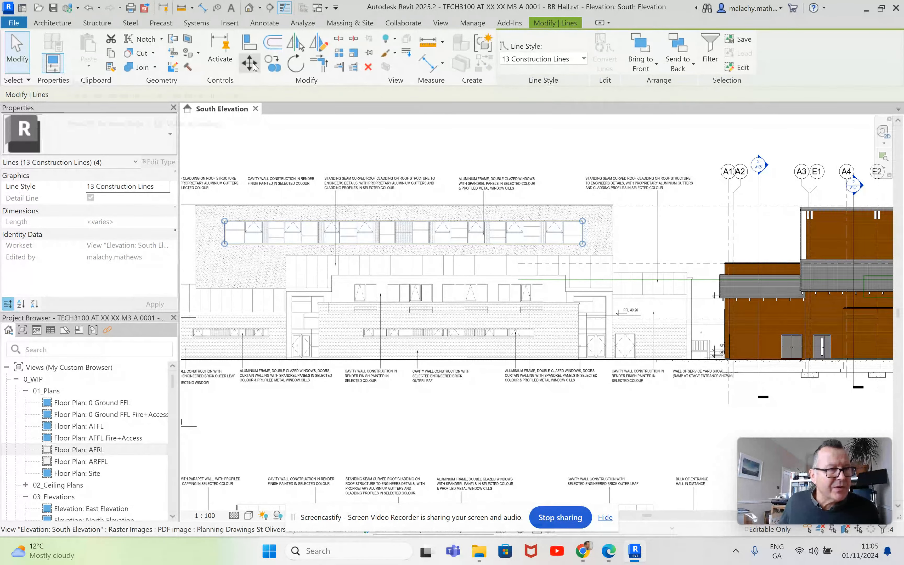
left_click(249, 62)
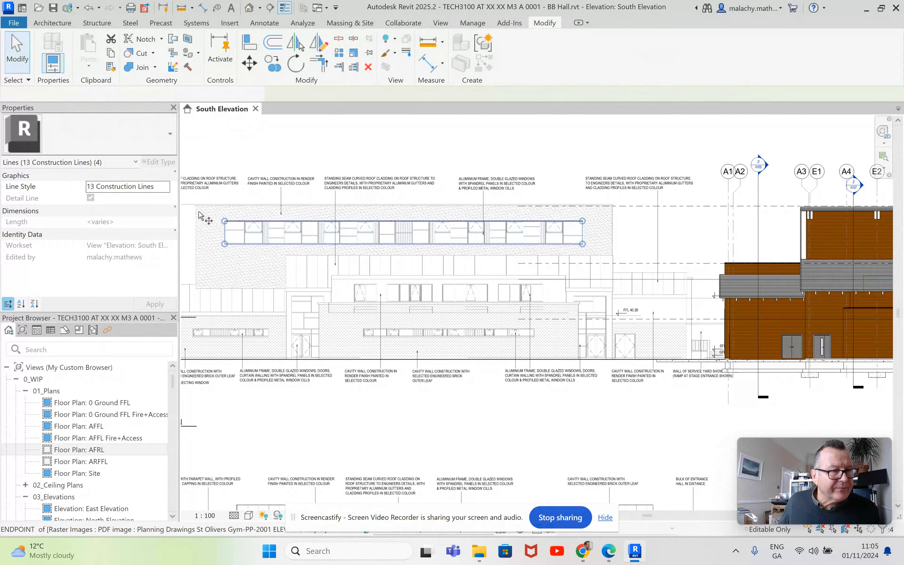
scroll(195, 204, "up", 2)
left_click(196, 204)
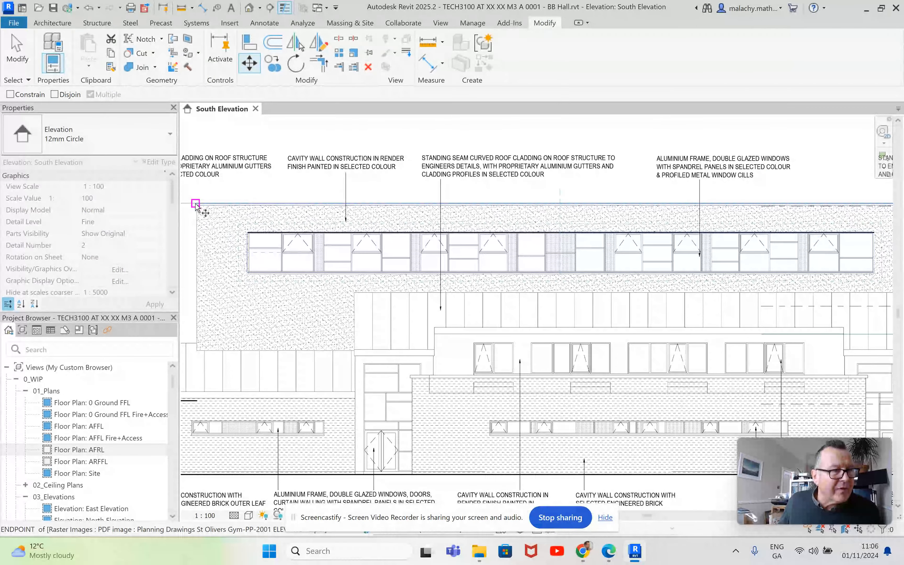
scroll(490, 212, "down", 3)
middle_click_drag(490, 212, 187, 212)
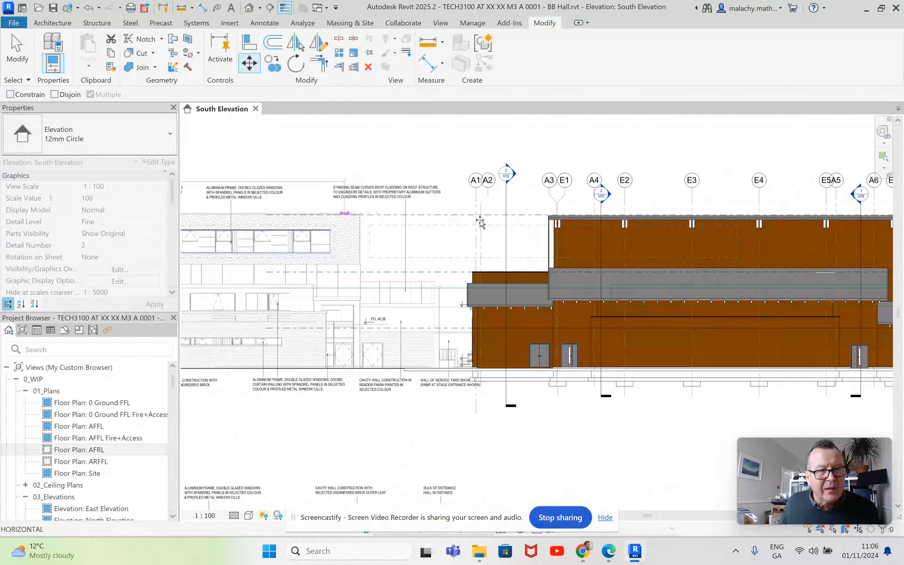
scroll(545, 217, "up", 4)
left_click(558, 211)
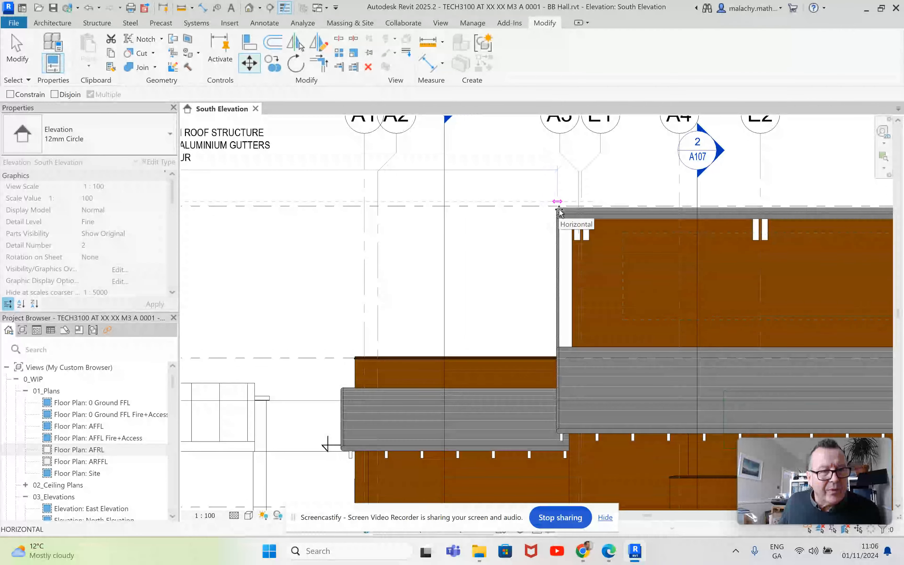
key("Escape")
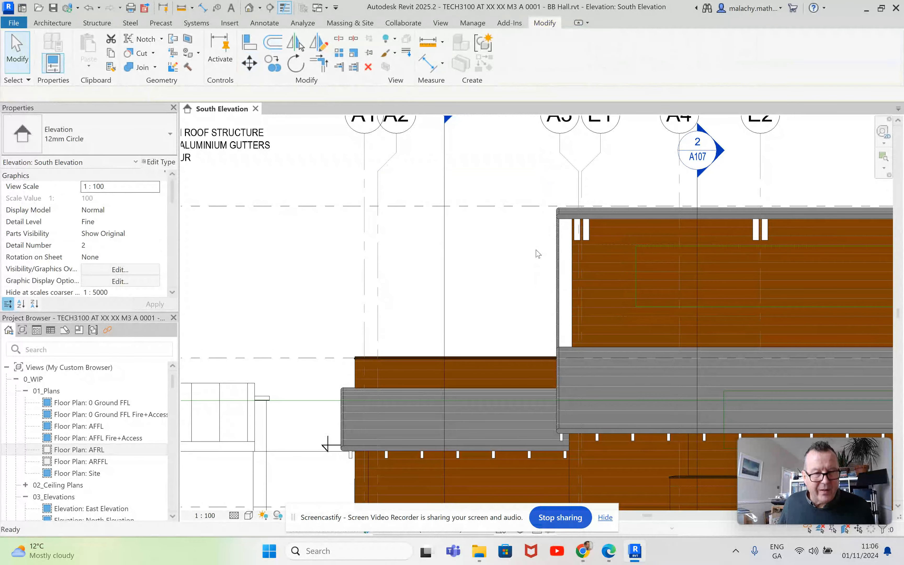
Step: Open the AFRL floor plan at the hall's south external wall
scroll(528, 258, "down", 2)
scroll(509, 269, "down", 4)
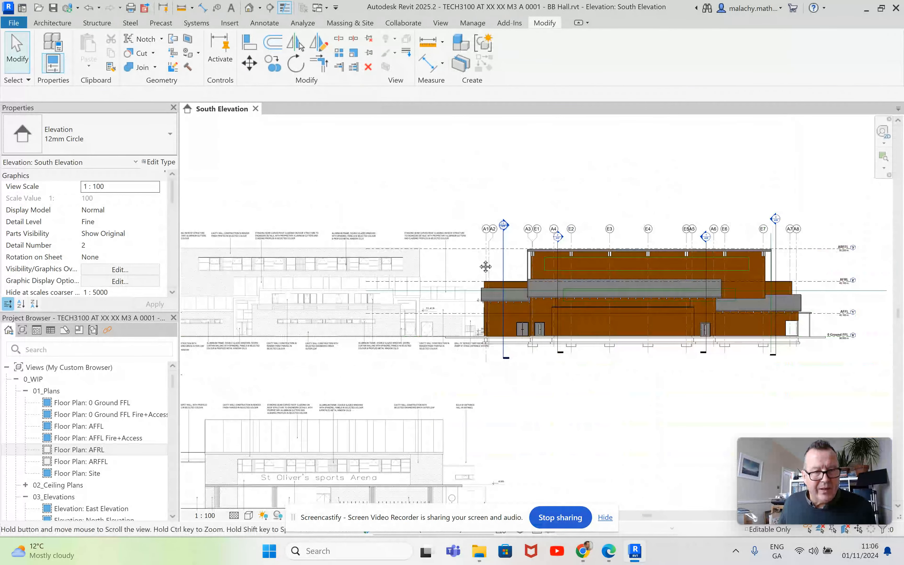
middle_click_drag(531, 270, 509, 265)
scroll(639, 254, "up", 4)
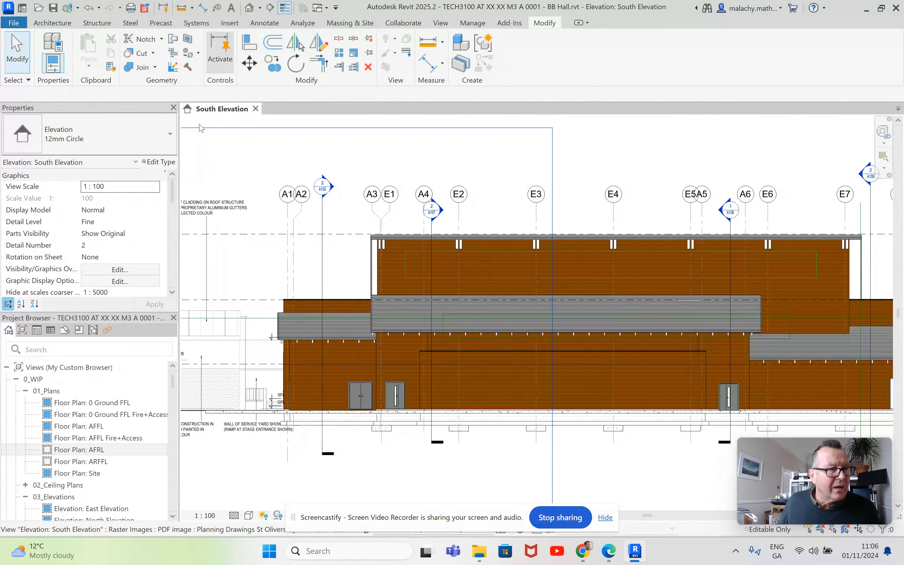
double_click(86, 450)
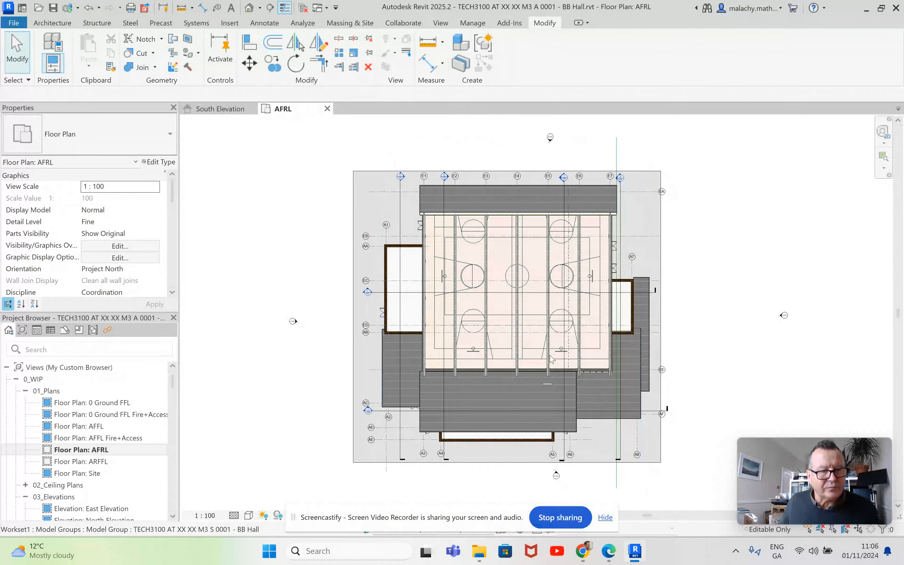
scroll(551, 359, "up", 5)
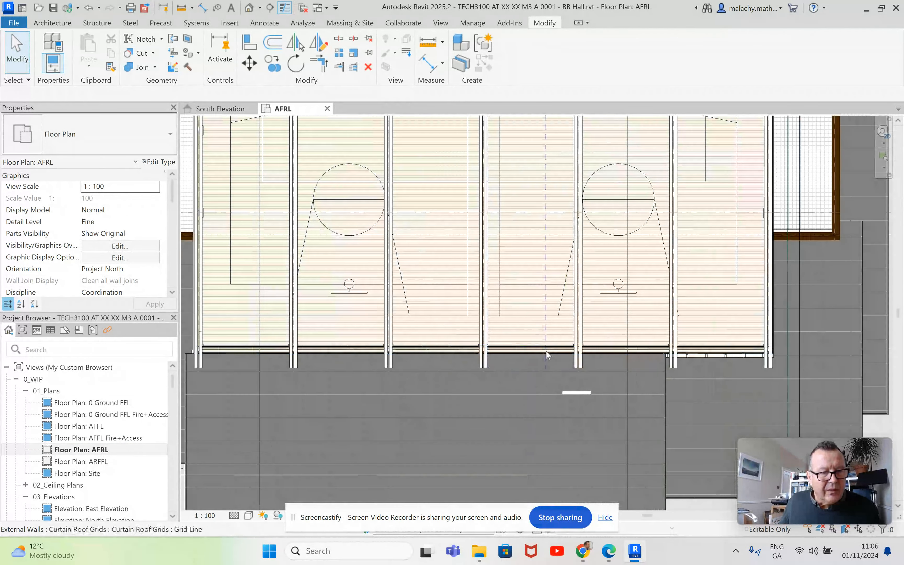
left_click(555, 351)
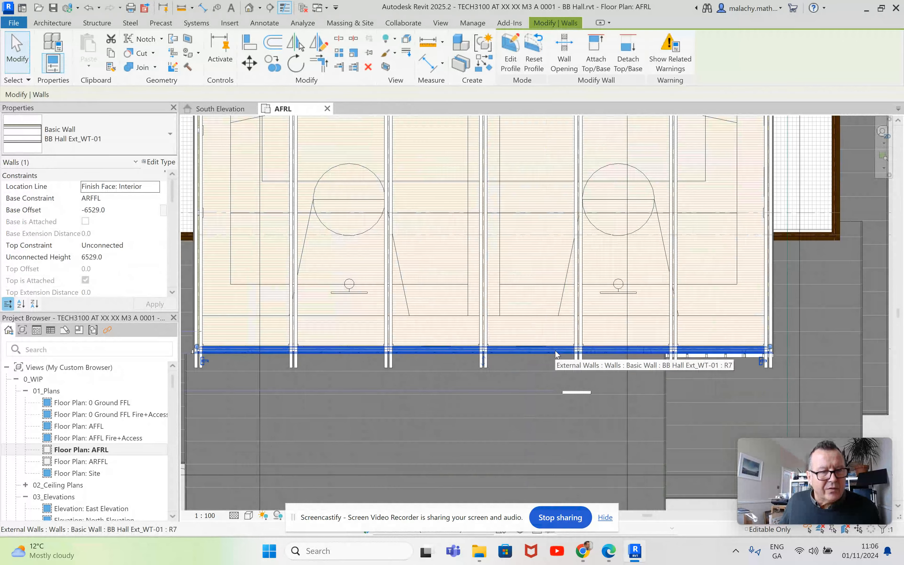
left_click(221, 109)
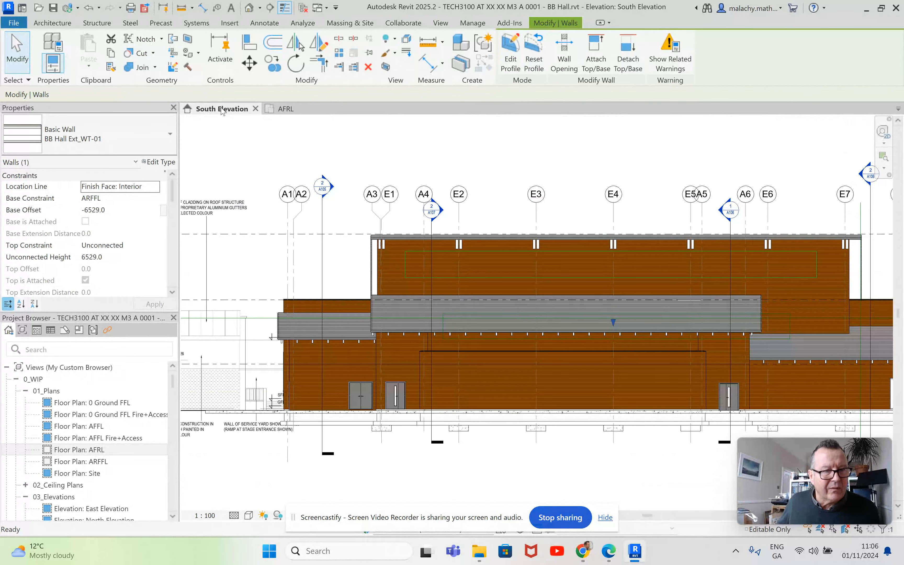
key("Escape")
scroll(539, 327, "down", 2)
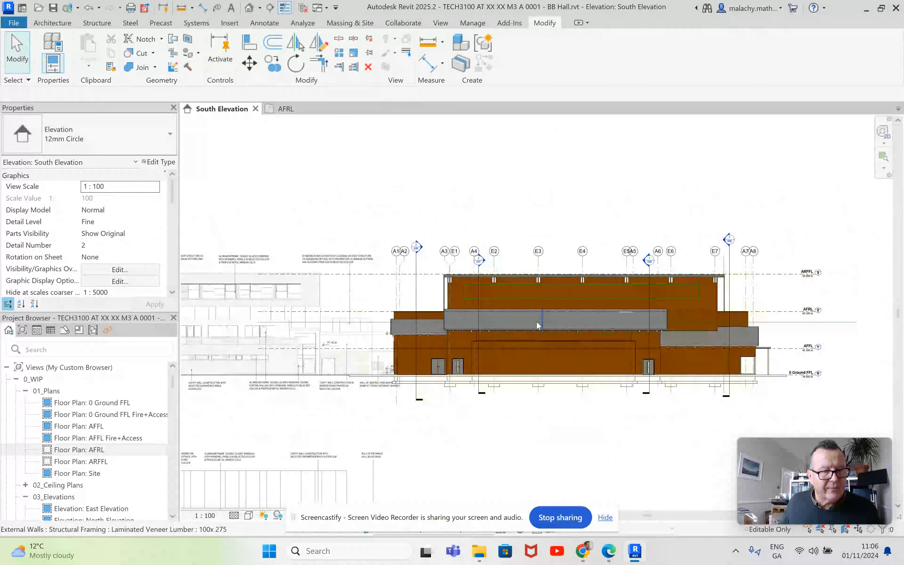
Step: Select the hall's south BB Hall Ext_WT-01 wall in the AFRL plan and open its profile for editing in the South Elevation
left_click(287, 109)
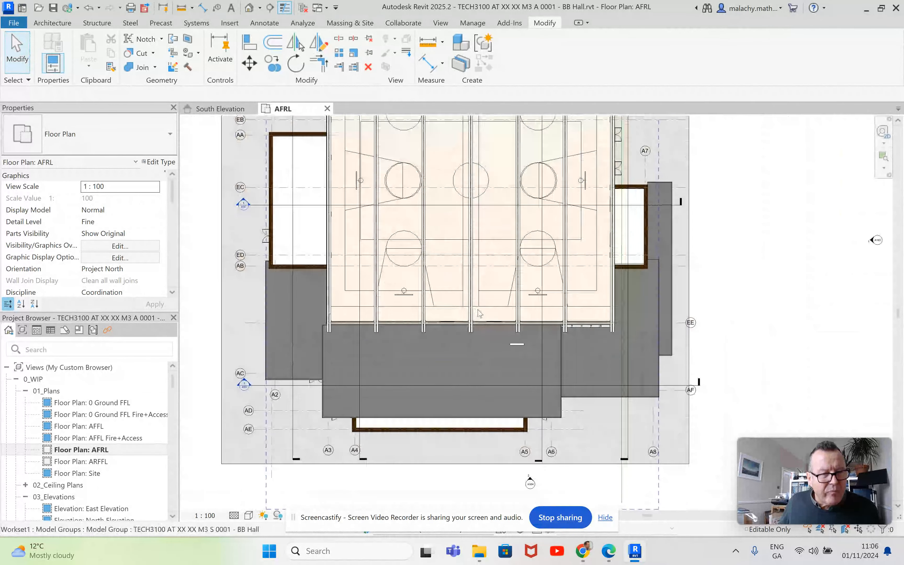
scroll(532, 338, "up", 3)
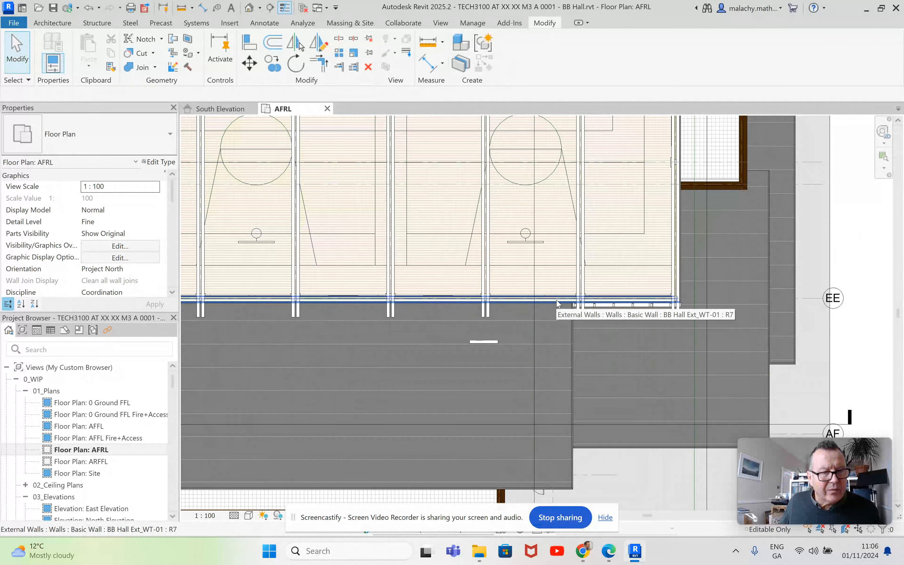
left_click(556, 301)
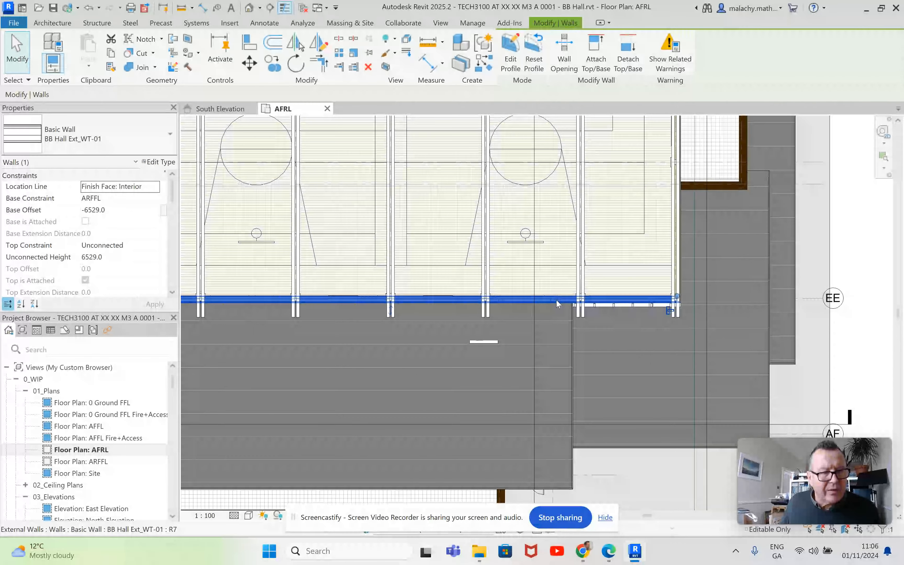
left_click(234, 109)
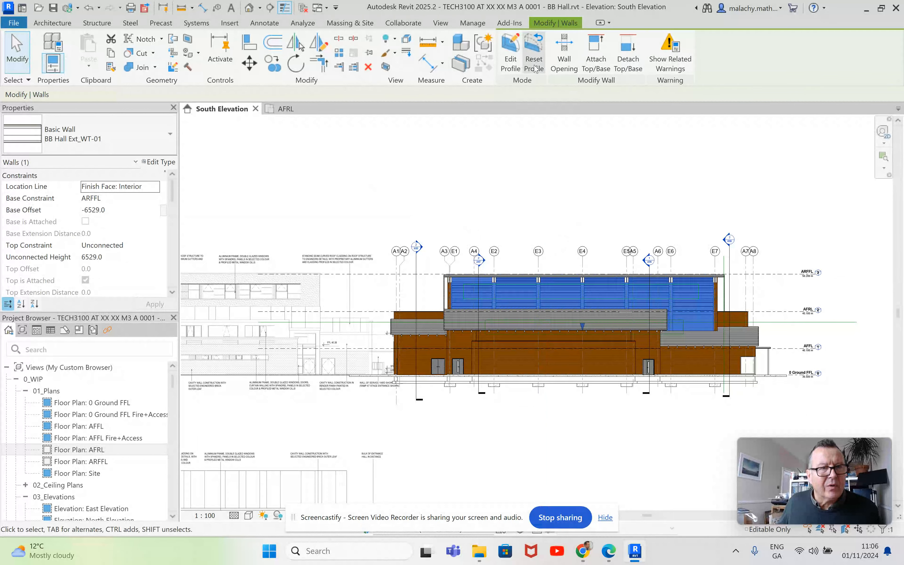
left_click(512, 65)
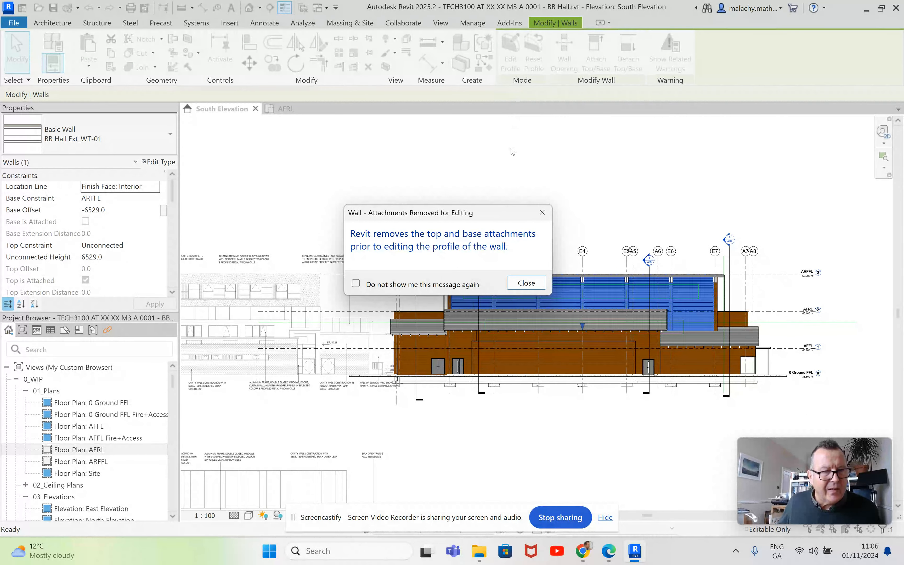
left_click(525, 283)
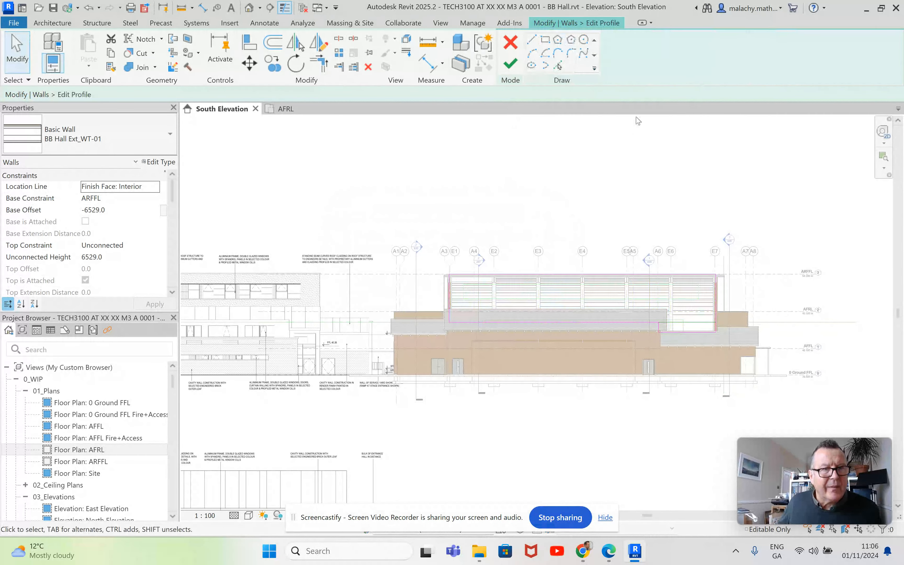
Step: Sketch a rectangular opening in the wall profile along the moved construction lines and finish the profile edit
left_click(545, 40)
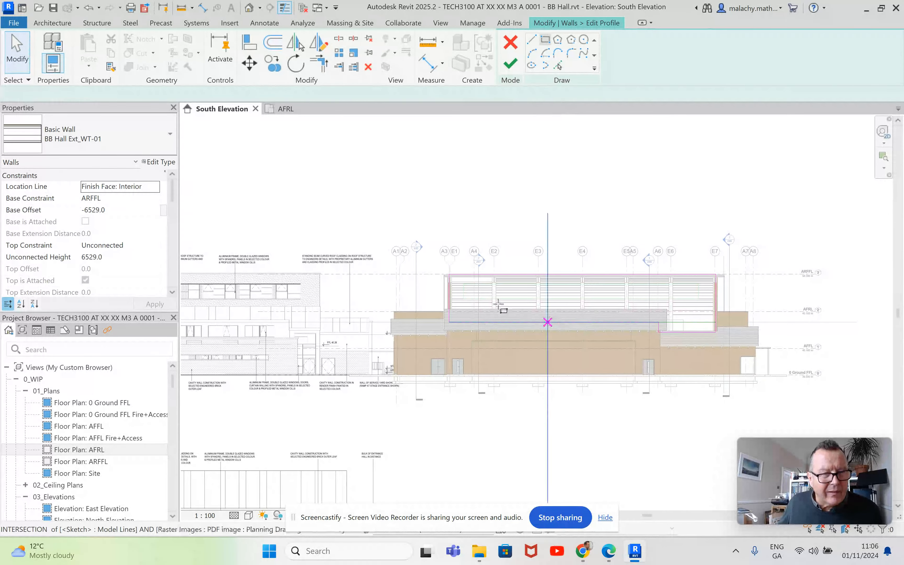
scroll(486, 302, "up", 5)
scroll(454, 267, "up", 2)
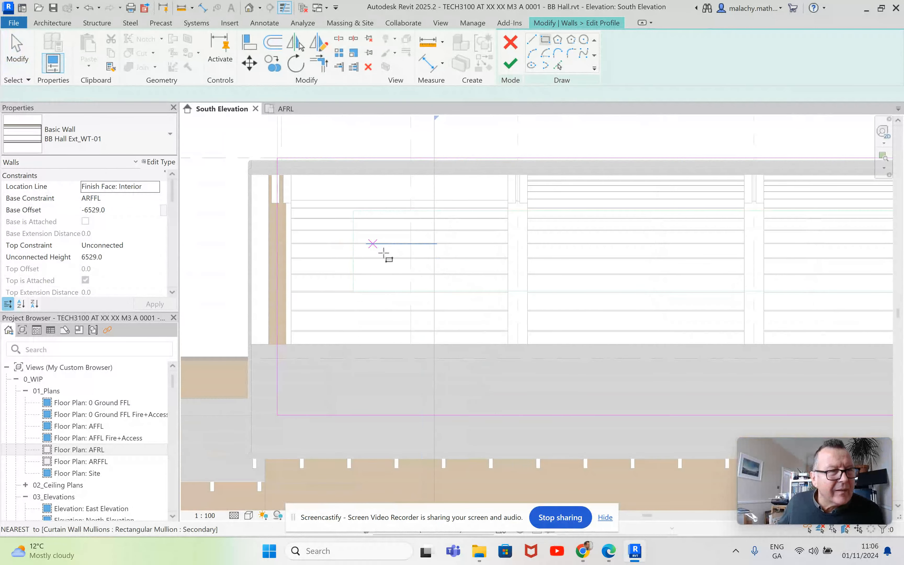
left_click(353, 211)
scroll(688, 288, "down", 2)
middle_click_drag(688, 289, 234, 291)
middle_click_drag(724, 294, 551, 293)
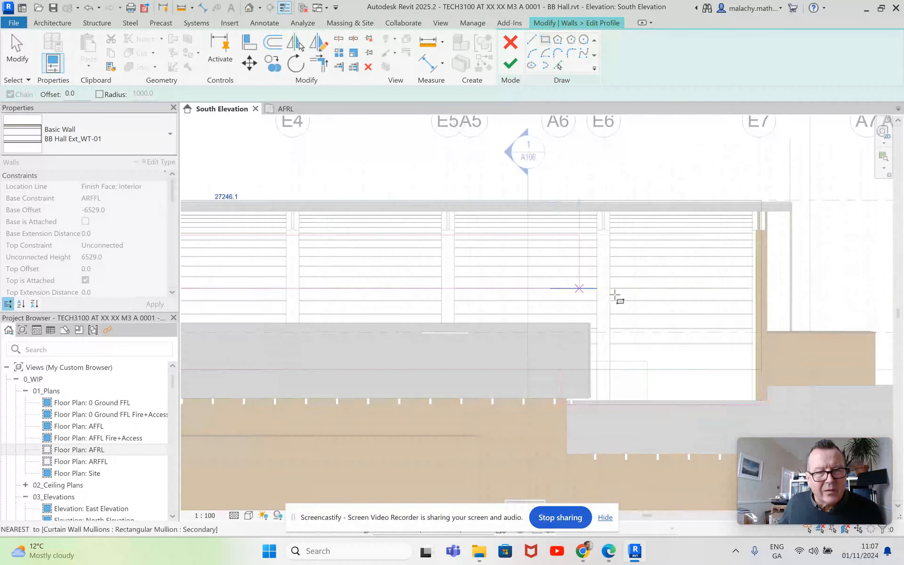
left_click(701, 287)
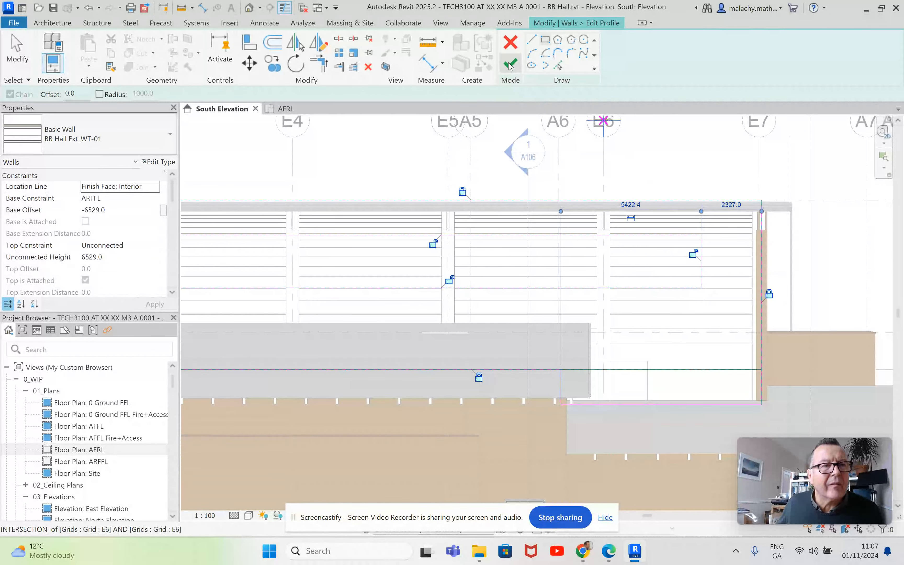
left_click(510, 67)
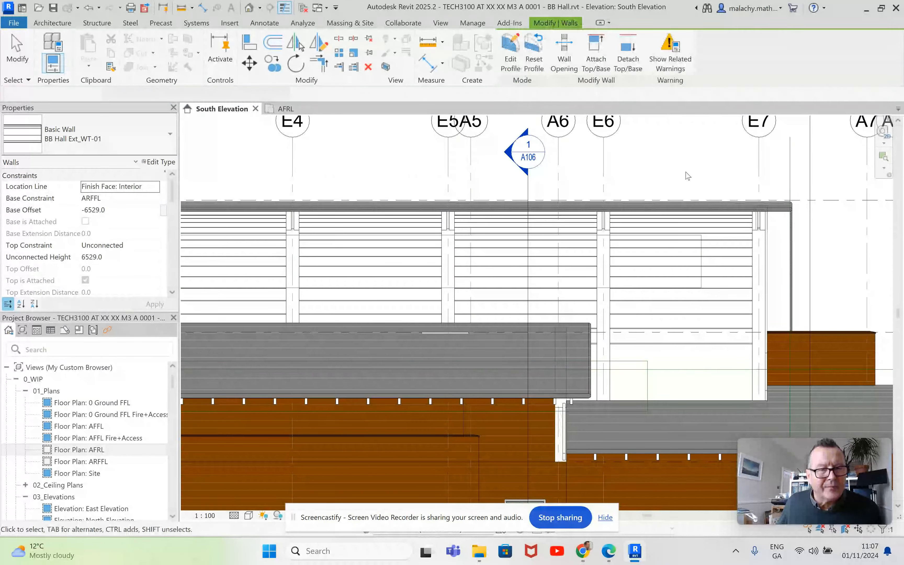
left_click(688, 167)
scroll(690, 170, "down", 4)
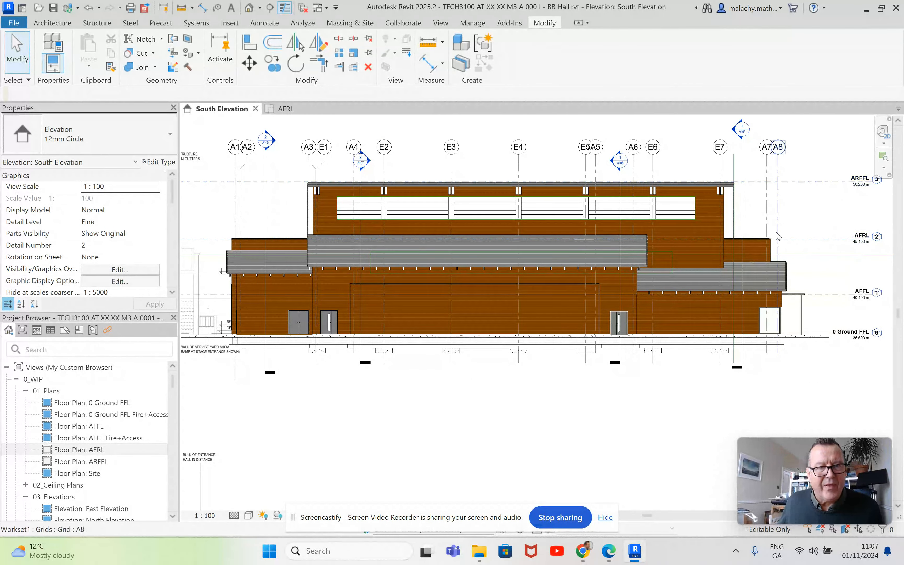
Step: In the AFRL floor plan, set the view range's cut plane offset to 1800
left_click(285, 108)
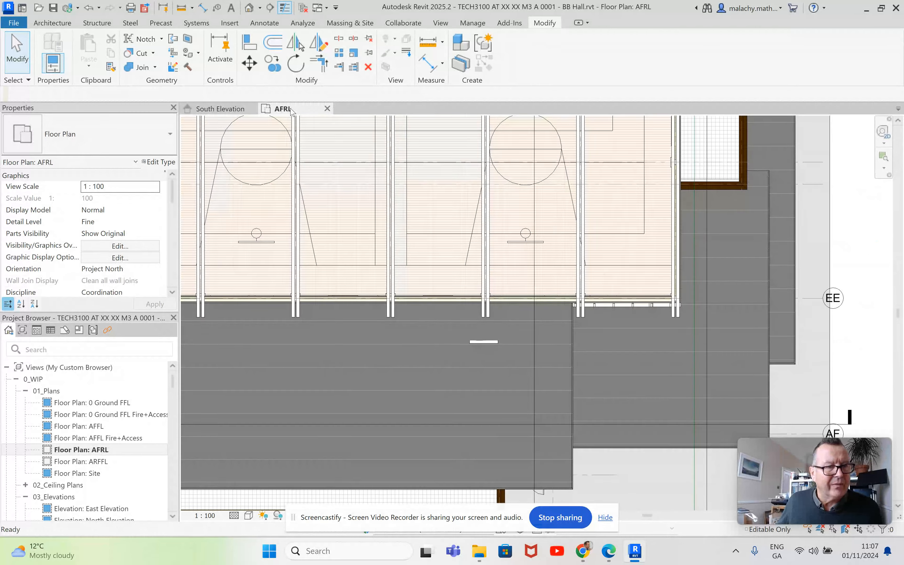
scroll(533, 316, "down", 2)
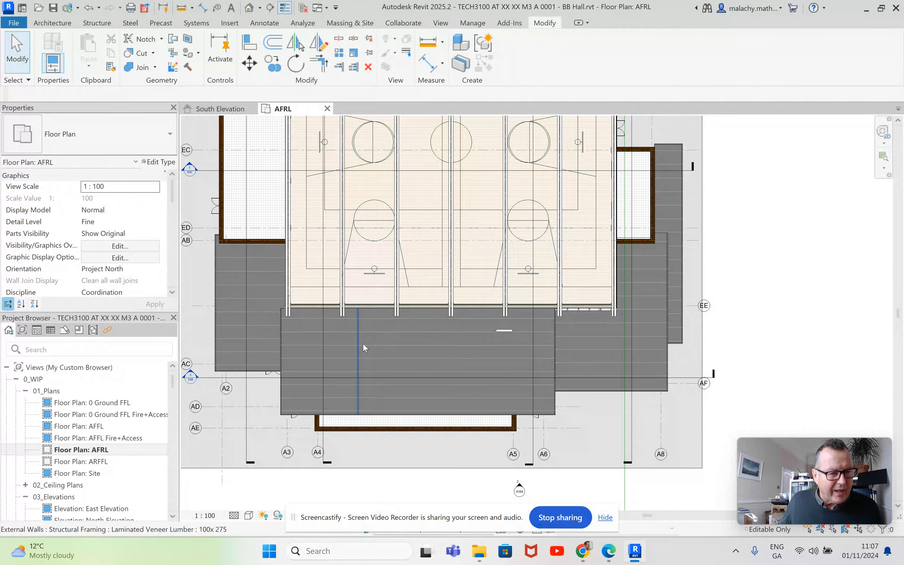
scroll(425, 308, "up", 2)
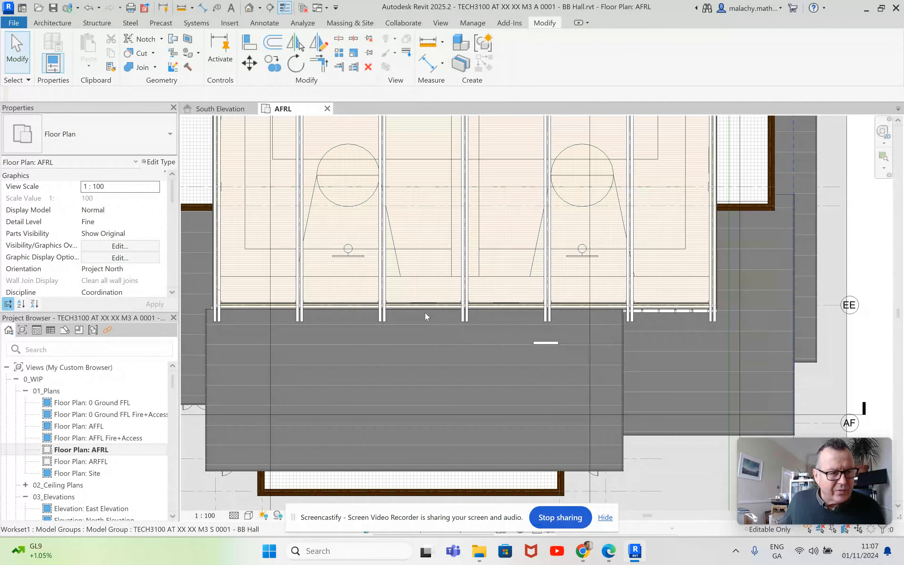
scroll(128, 274, "down", 3)
scroll(128, 273, "down", 5)
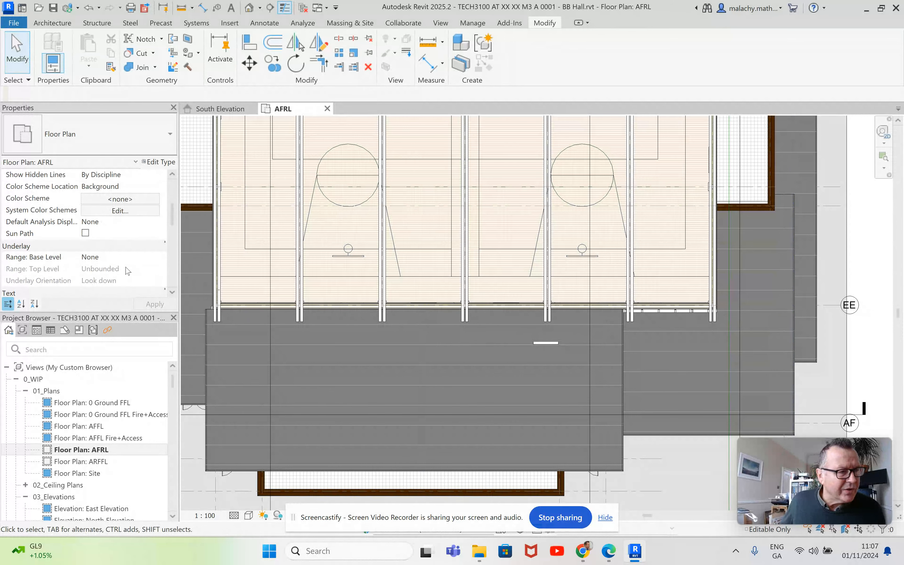
left_click(122, 247)
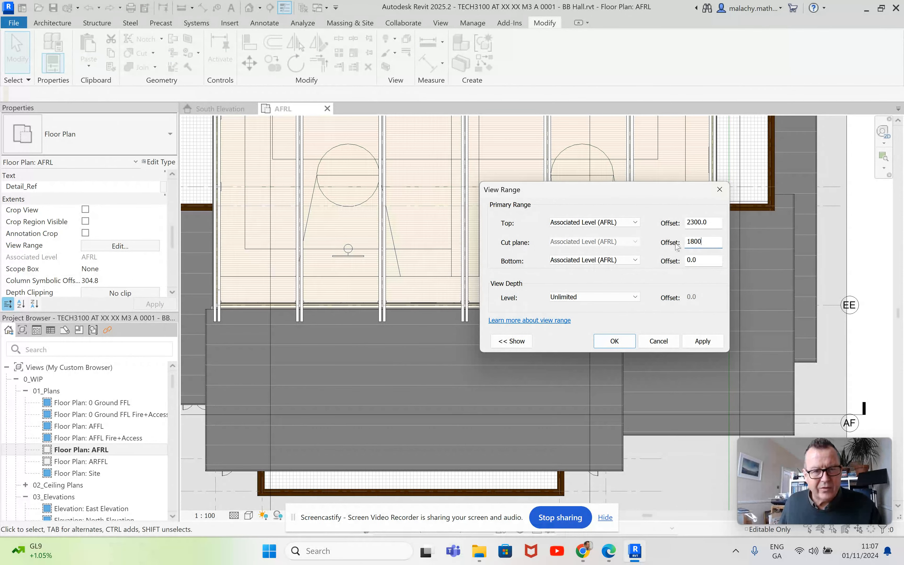
left_click(703, 340)
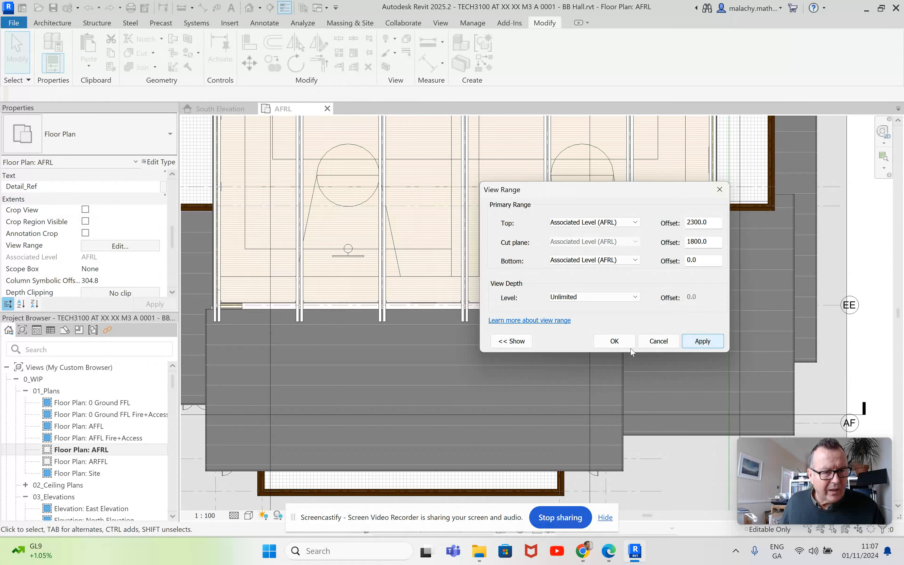
left_click(621, 342)
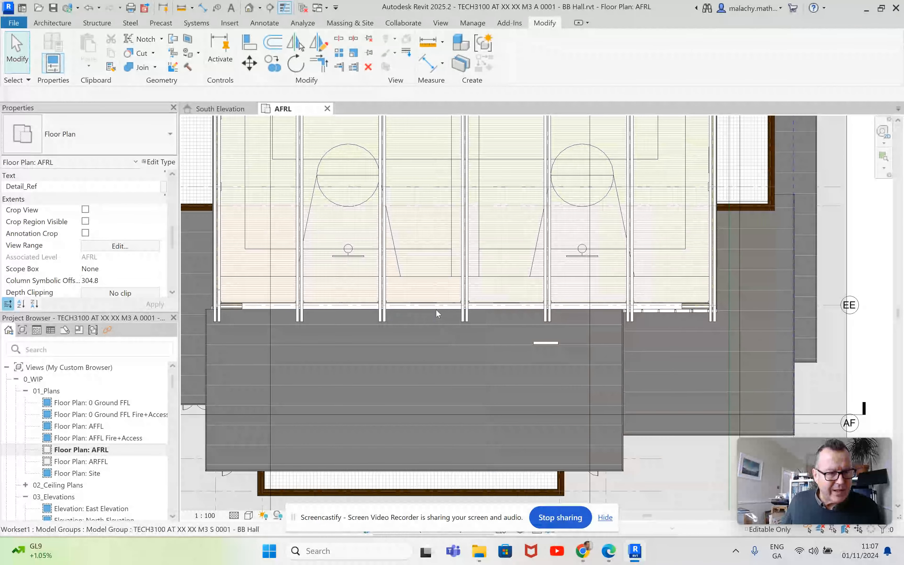
Step: Start an architectural wall using the curtain wall type SCHUC_SchuecoUKLtd_StckCurtnWlngSym_FWS35PD.SI
left_click(57, 23)
left_click(49, 66)
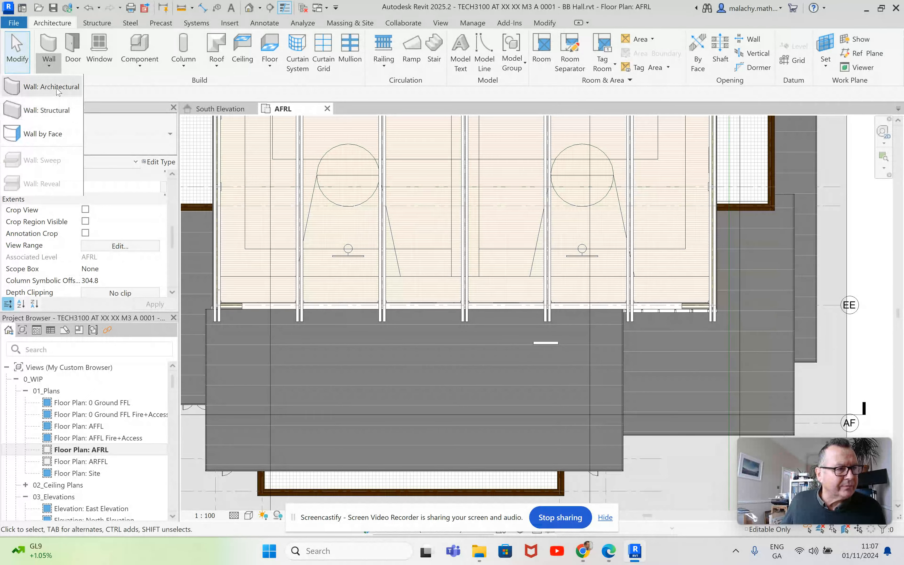
left_click(56, 88)
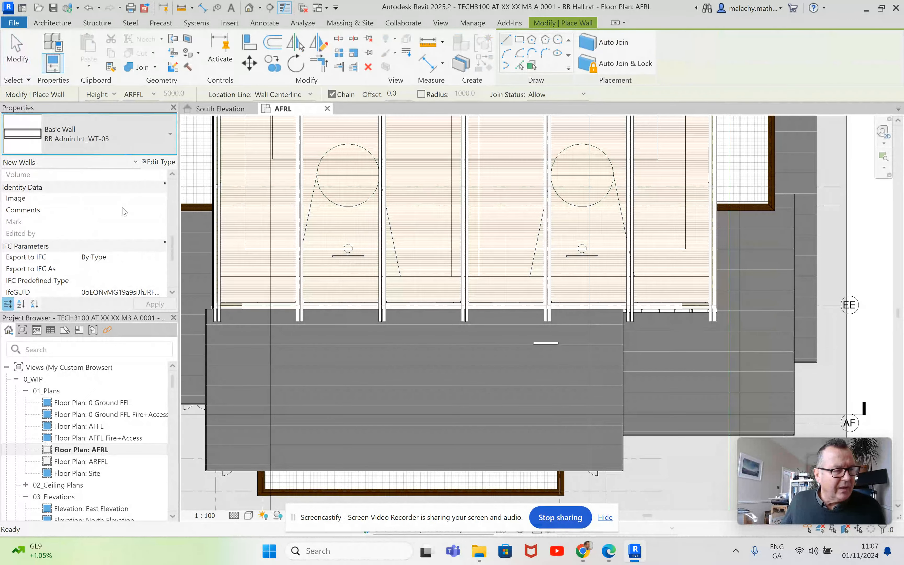
left_click(125, 139)
scroll(120, 299, "down", 15)
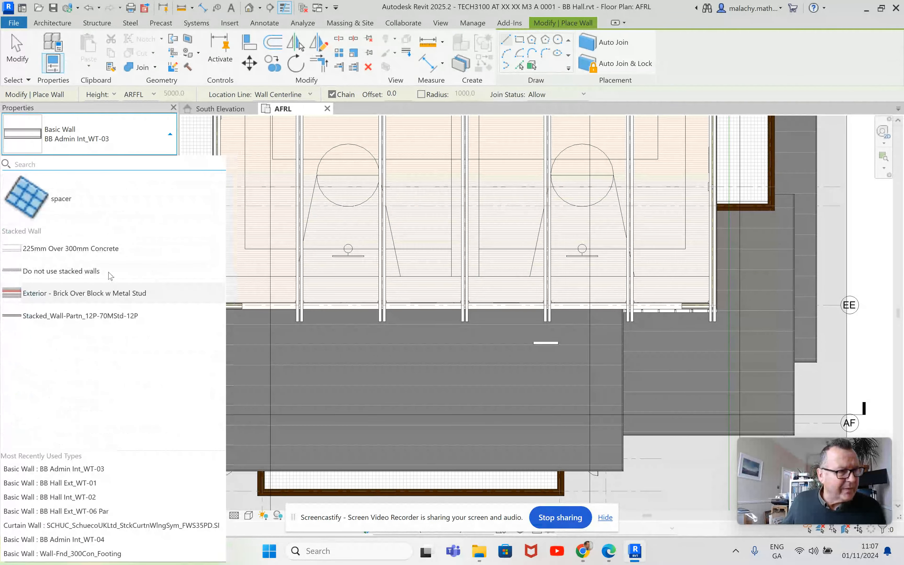
scroll(112, 279, "up", 5)
scroll(117, 284, "down", 5)
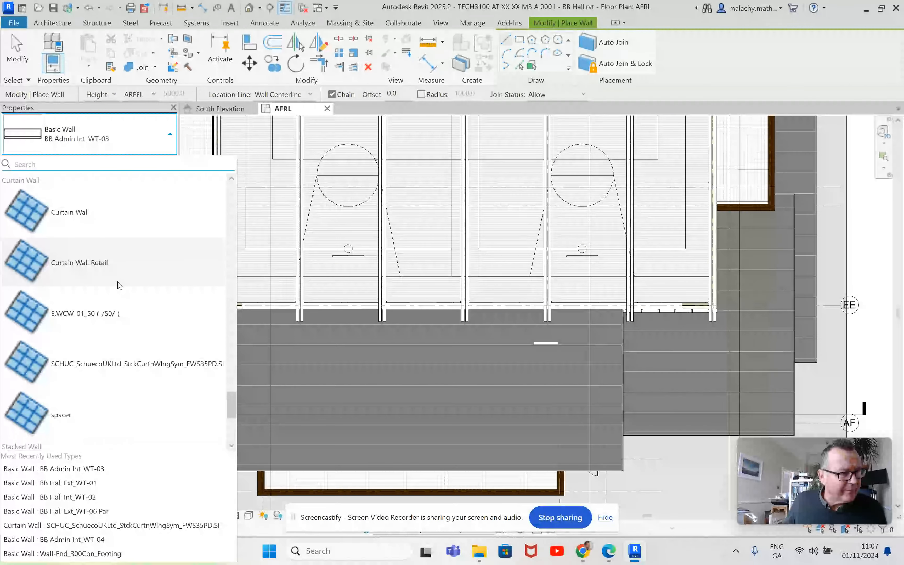
left_click(120, 364)
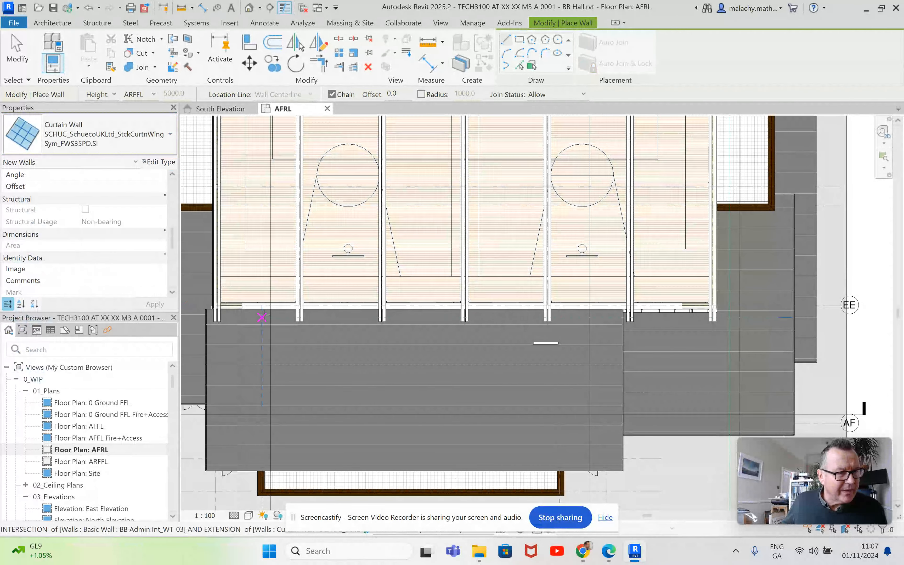
Step: Draw the curtain wall along the middle of the south external wall, from one end of the opening to the other
scroll(262, 317, "up", 8)
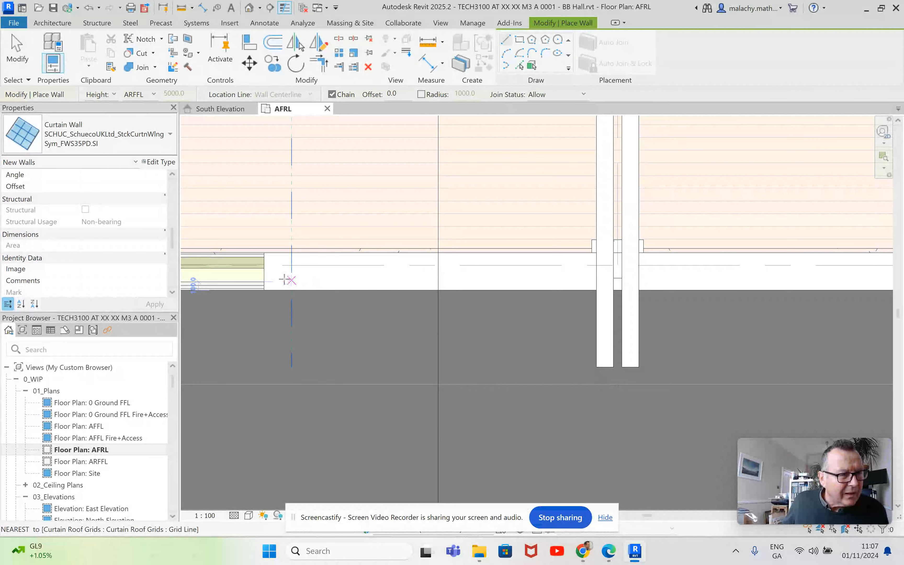
left_click(263, 272)
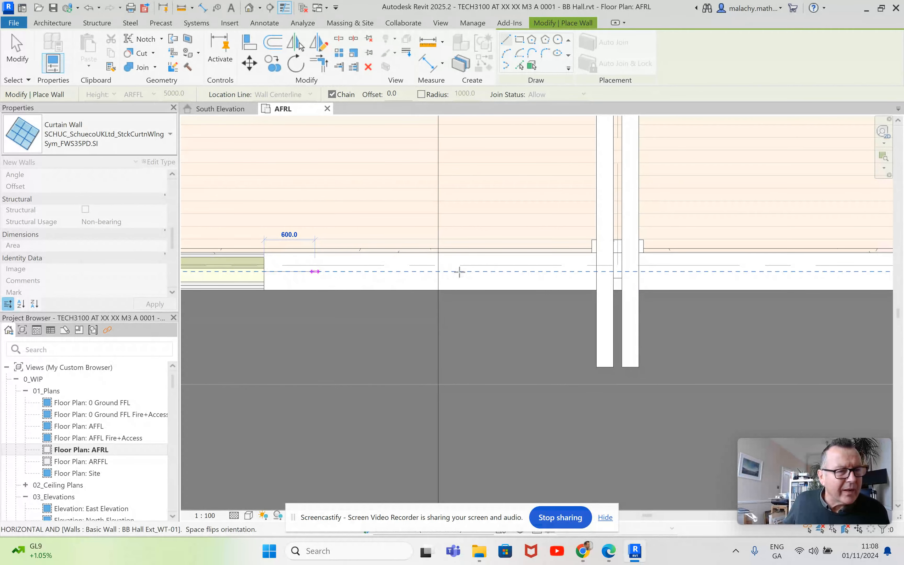
scroll(453, 272, "down", 5)
middle_click_drag(571, 272, 249, 274)
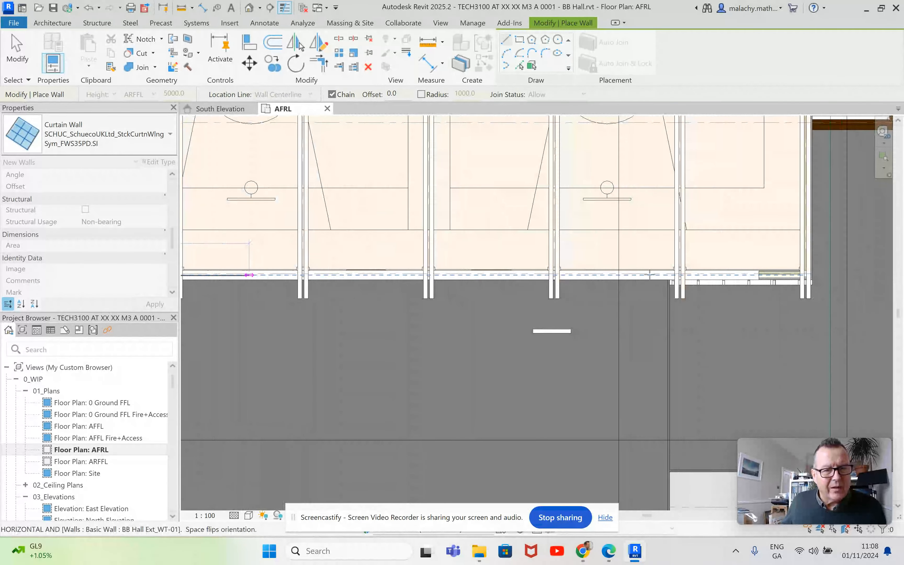
scroll(749, 274, "up", 4)
scroll(761, 279, "up", 3)
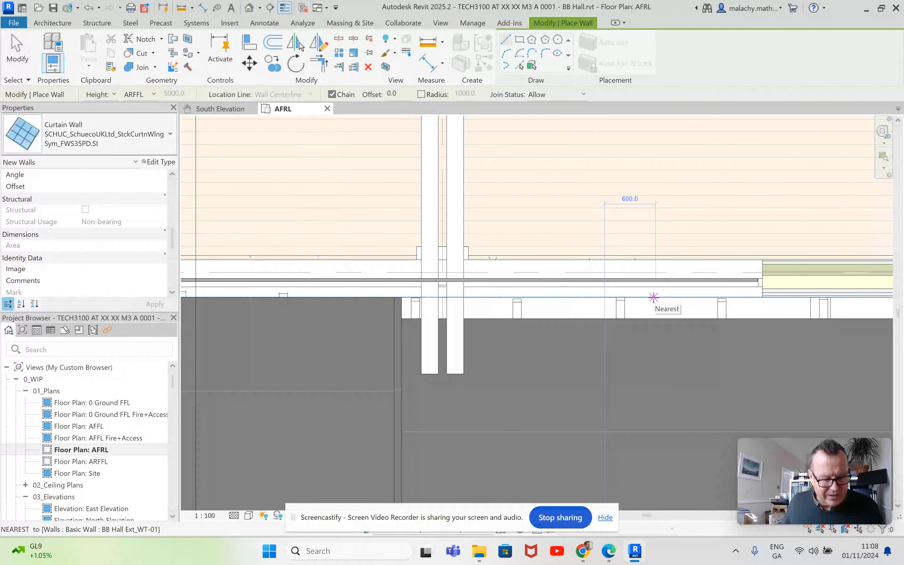
Step: Select the new curtain wall in the opening and flip its orientation
left_click(639, 284)
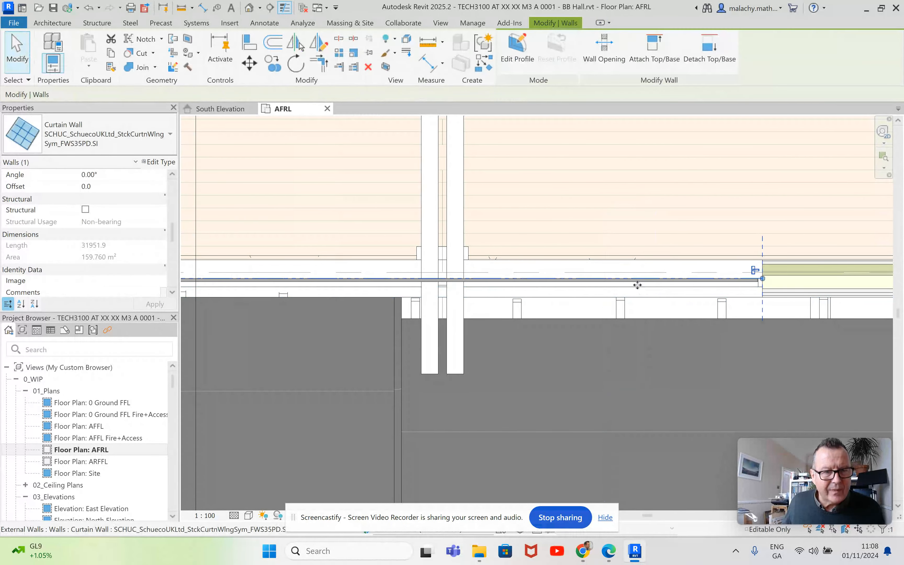
scroll(627, 290, "down", 2)
middle_click_drag(414, 313, 679, 315)
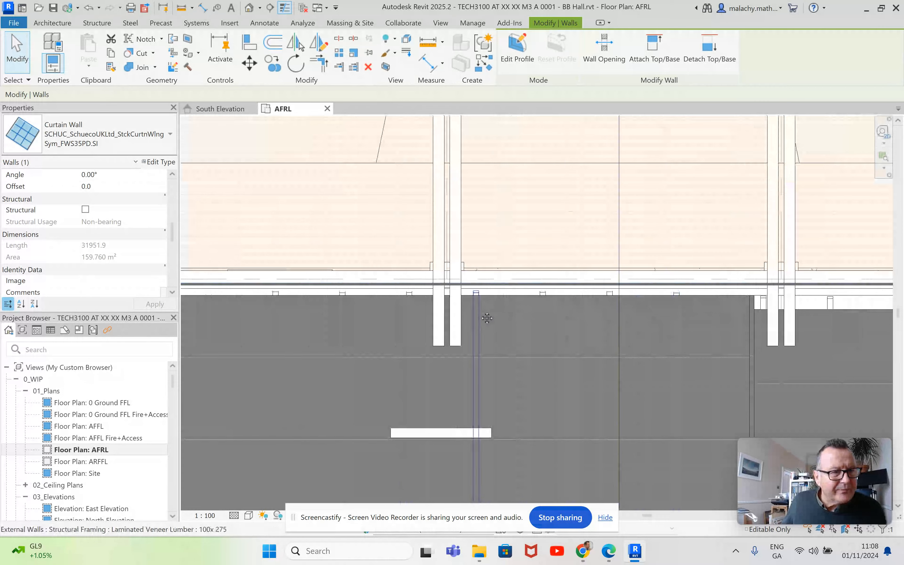
left_click(314, 277)
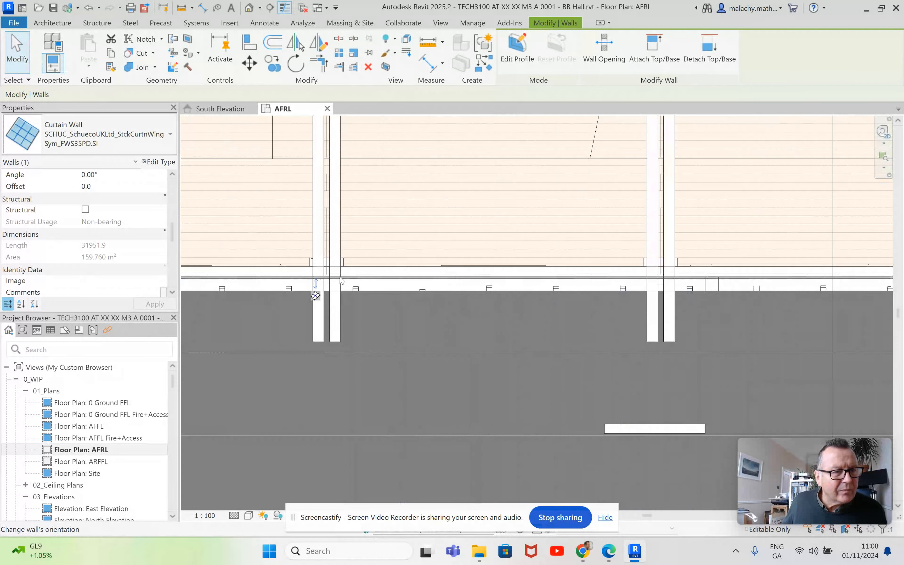
Step: Try to nudge the curtain wall towards the outer face of the external wall
scroll(426, 289, "down", 1)
middle_click_drag(426, 289, 677, 324)
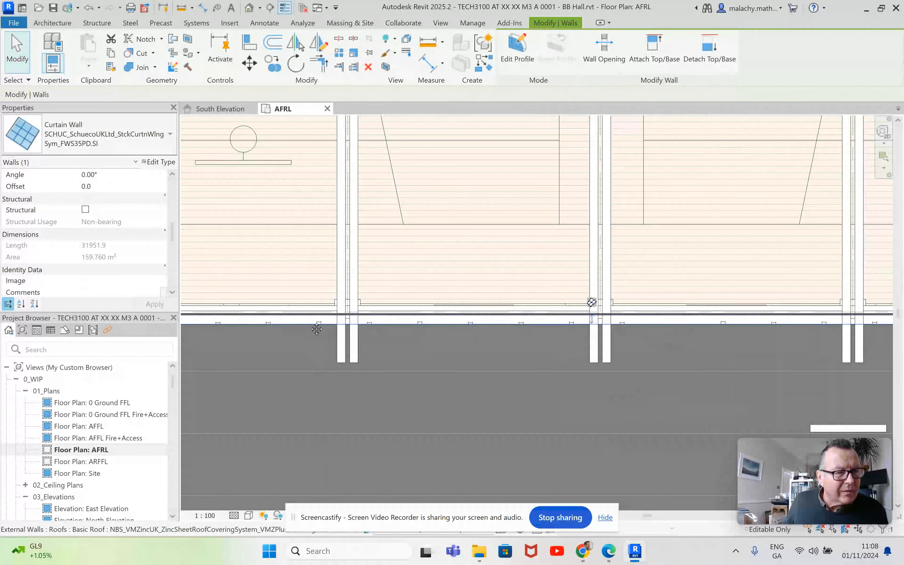
middle_click_drag(317, 328, 572, 332)
middle_click_drag(390, 338, 685, 348)
scroll(465, 344, "up", 4)
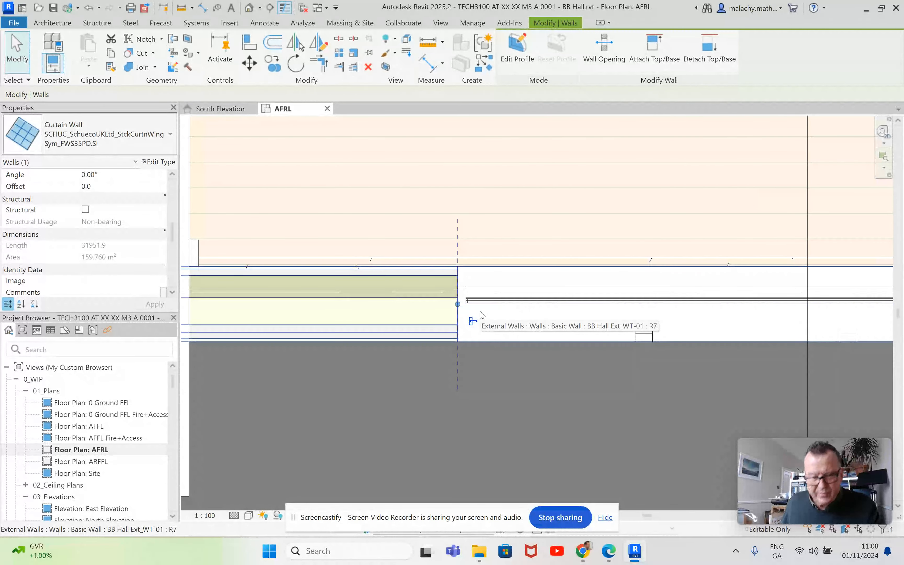
key("Down")
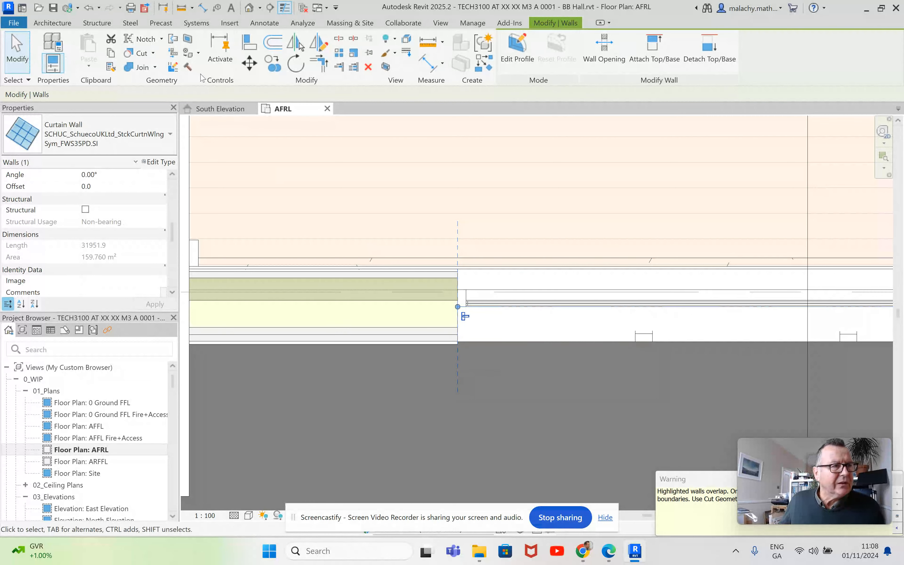
key("Escape")
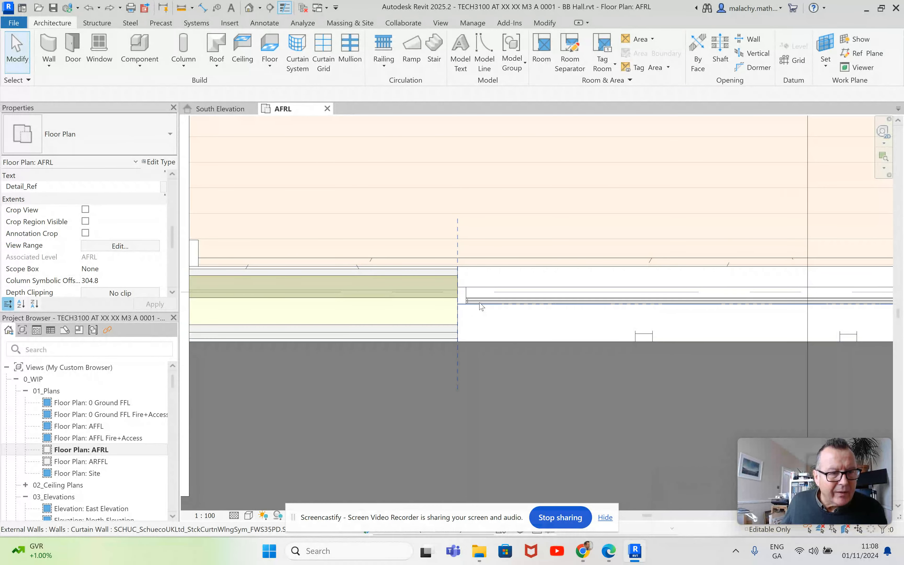
Step: Disallow the wall joins at both the west and east ends of the curtain wall
left_click(462, 304)
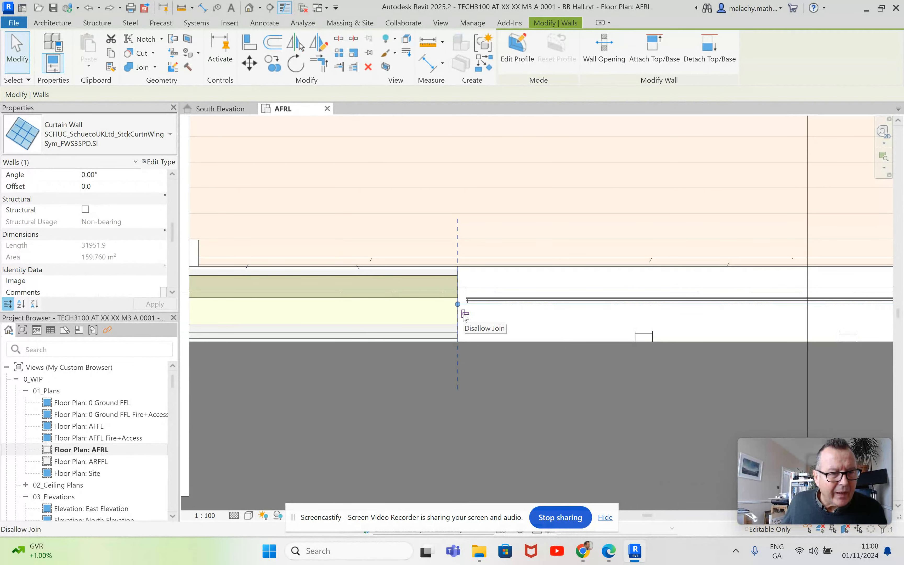
left_click(465, 315)
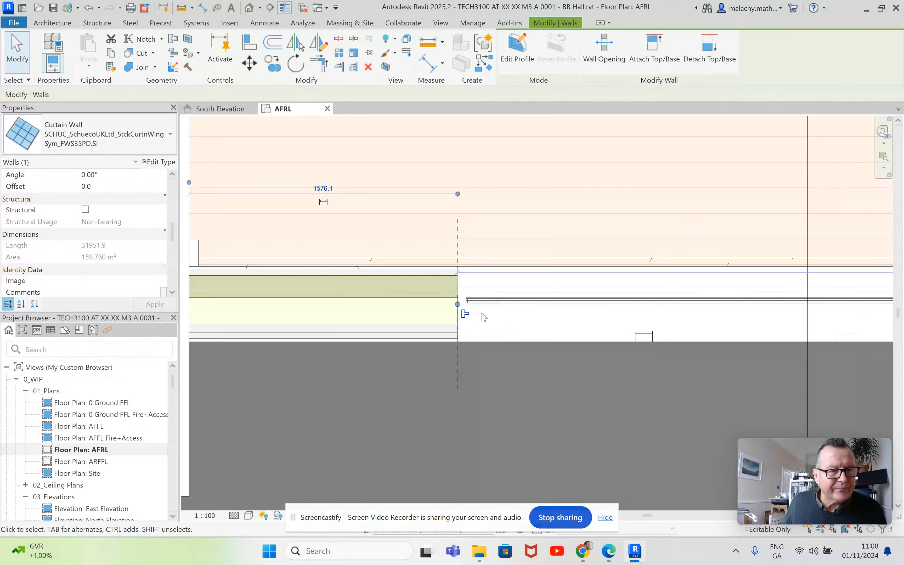
scroll(482, 317, "down", 3)
scroll(484, 317, "down", 2)
middle_click_drag(633, 329, 288, 319)
middle_click_drag(663, 343, 195, 330)
scroll(642, 321, "up", 1)
scroll(544, 318, "down", 1)
scroll(551, 300, "up", 5)
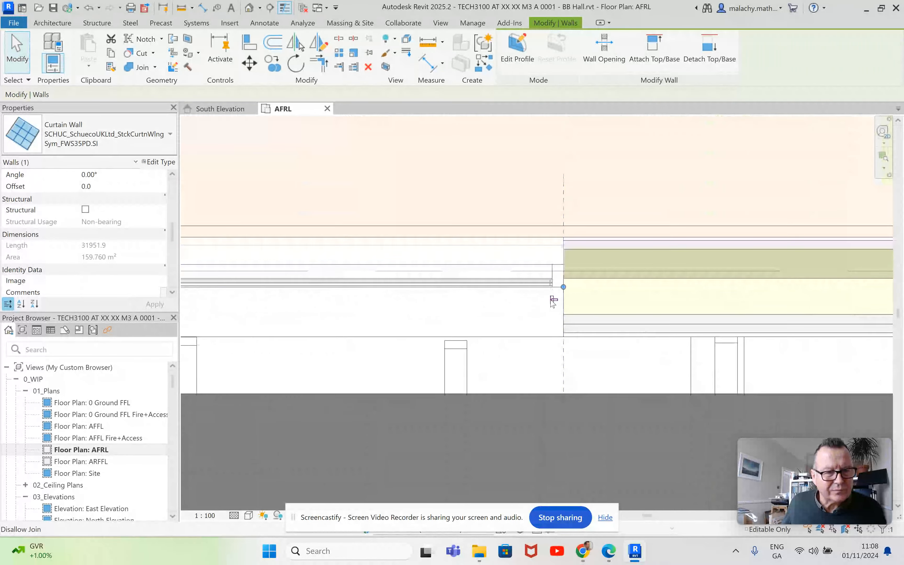
left_click(553, 300)
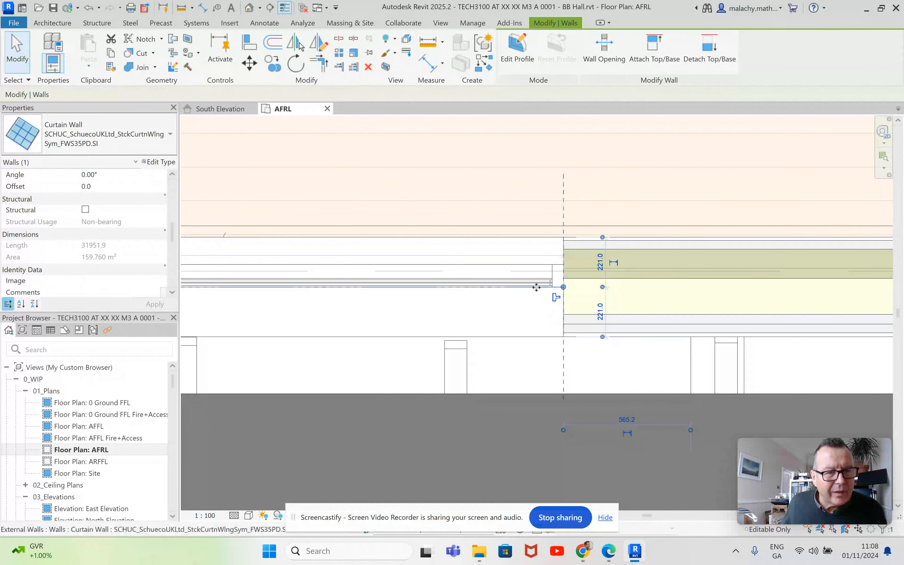
Step: Nudge the curtain wall outward until it sits 101 mm from the external wall's outer face
key("Down")
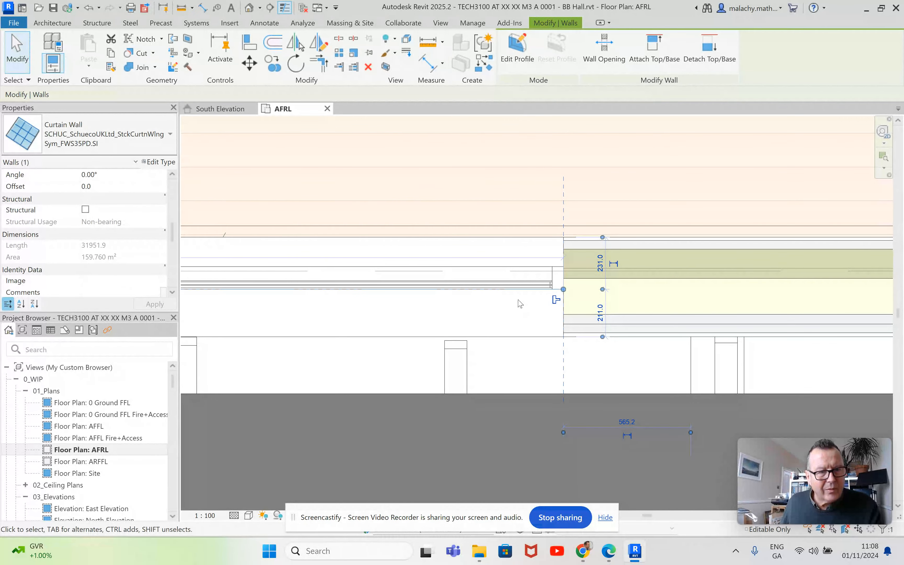
key("Escape")
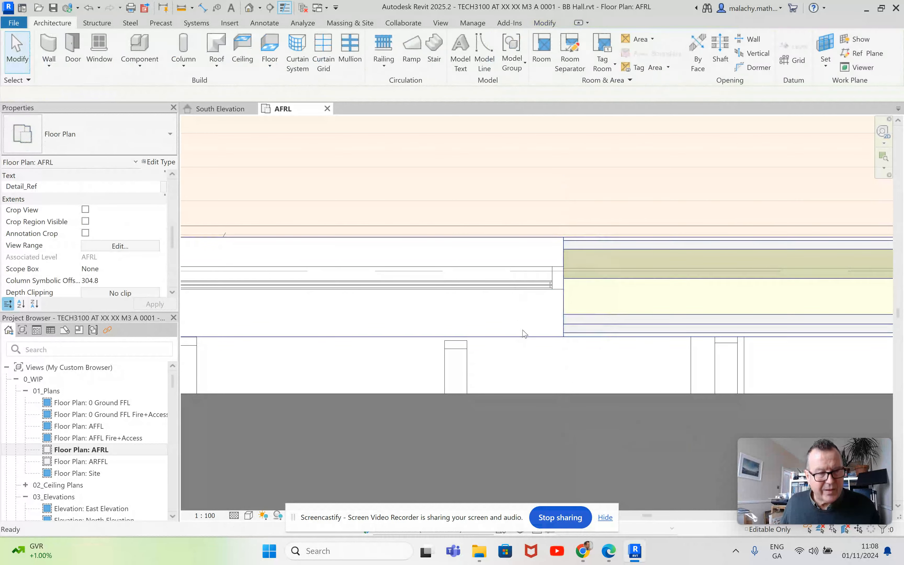
left_click(515, 288)
key("Down")
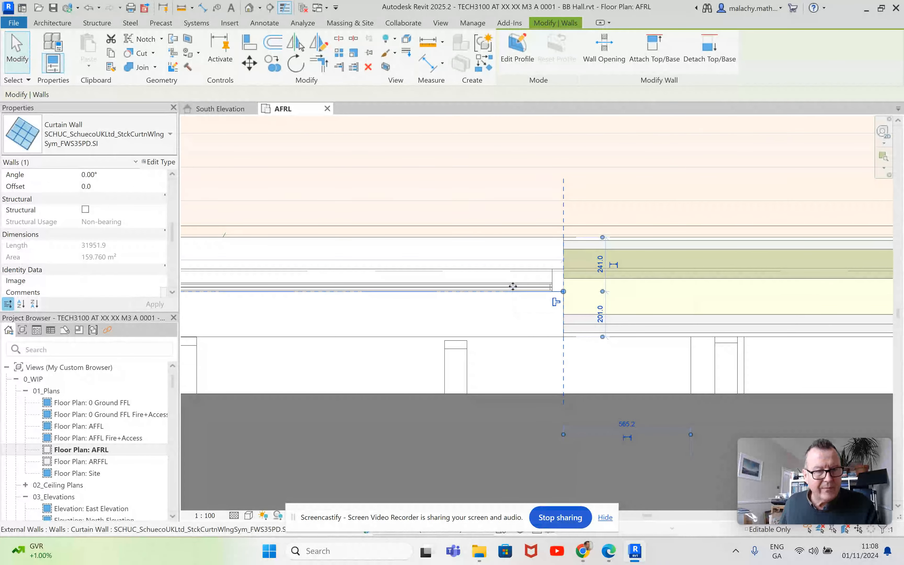
key("Down")
key("Down")
key("Down")
key("Down")
key("Down")
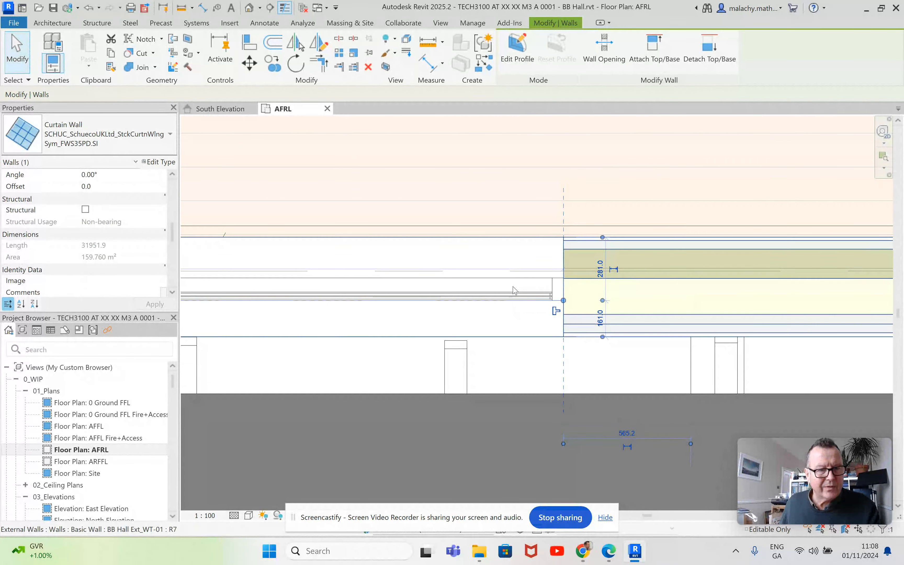
key("Down")
key("Down")
key("Down")
key("Down")
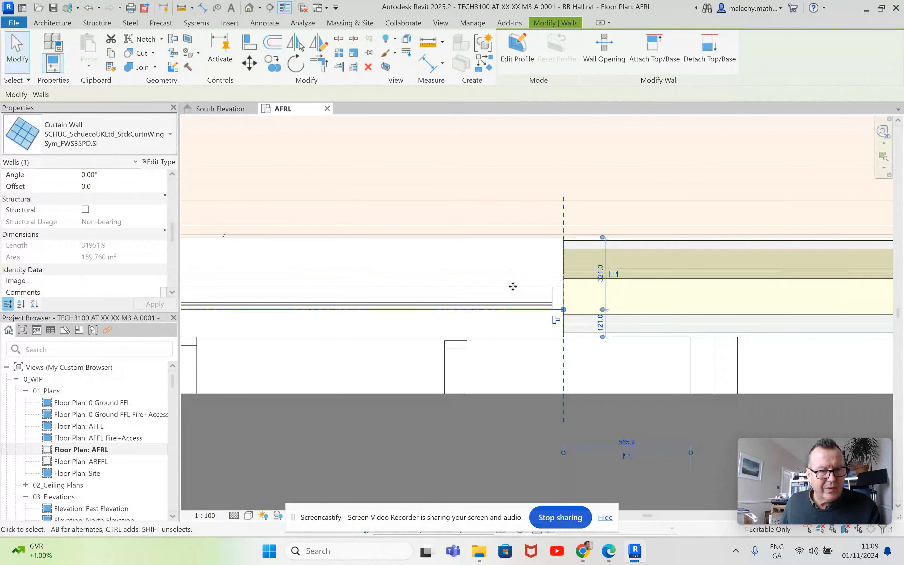
key("Down")
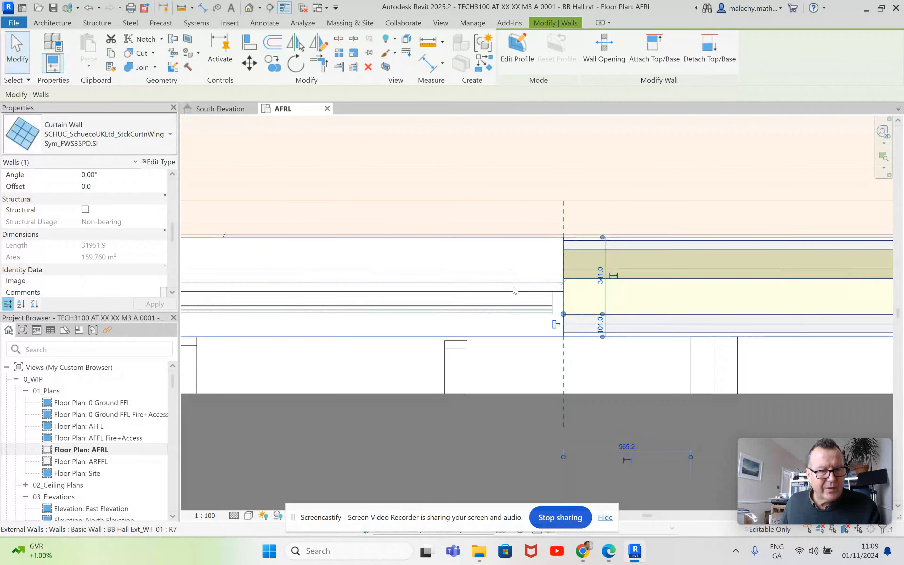
left_click(517, 212)
Step: Return to the South Elevation view
scroll(556, 284, "down", 7)
middle_click_drag(500, 353, 718, 348)
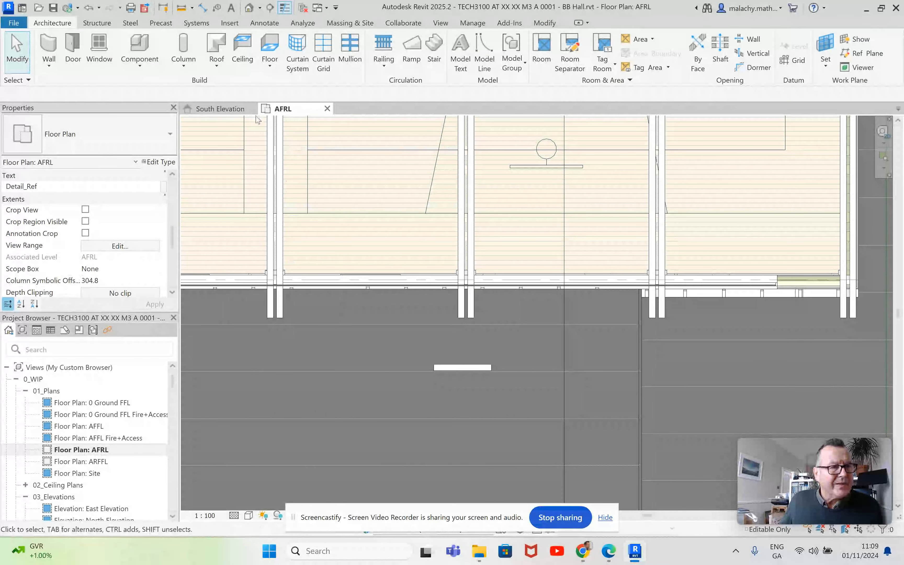
left_click(221, 109)
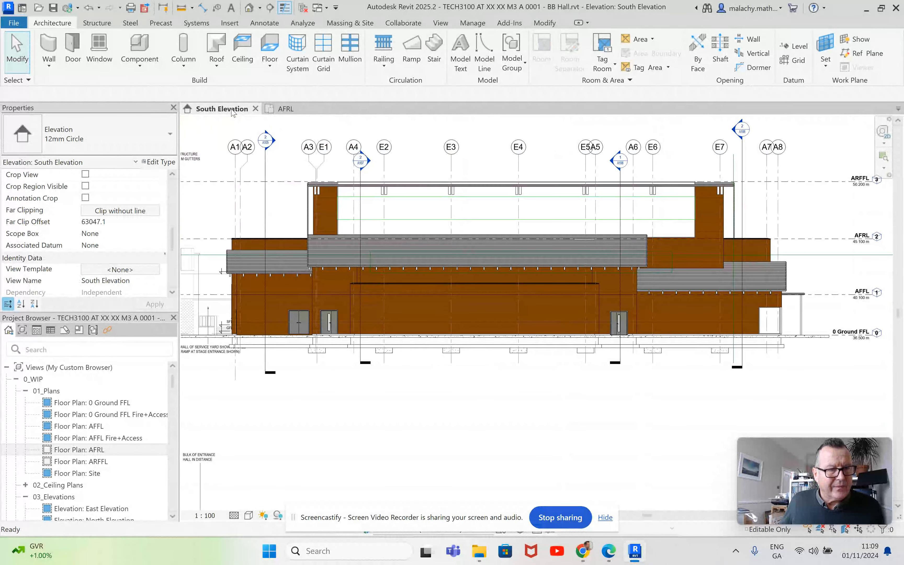
Step: Select the Schueco curtain wall in the AFRL floor plan and return to the South Elevation with it selected
left_click(285, 109)
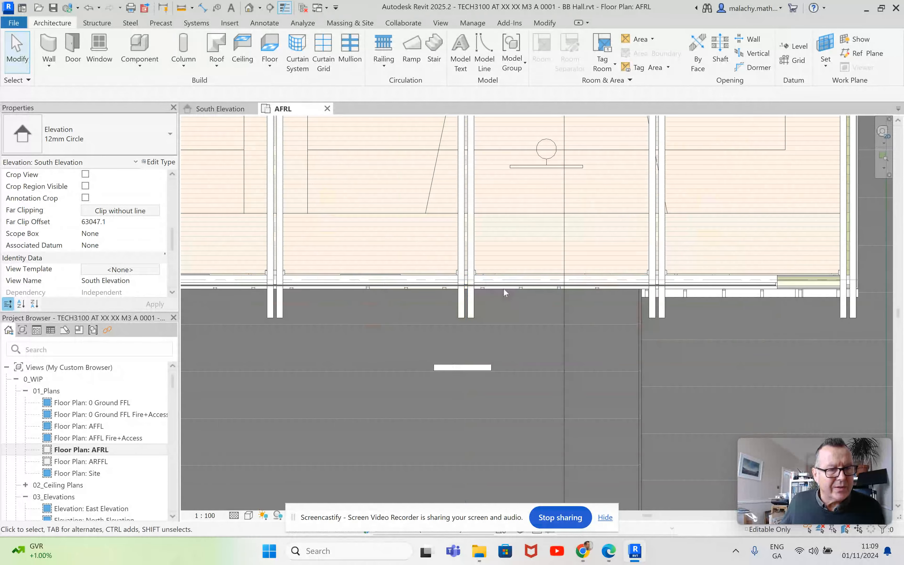
left_click(548, 286)
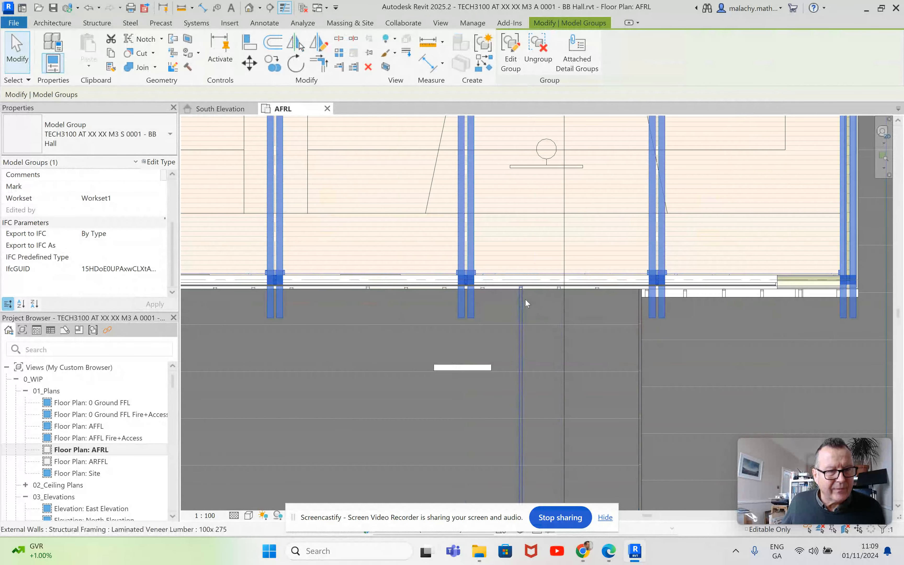
key("Escape")
scroll(535, 297, "up", 1)
scroll(537, 295, "up", 4)
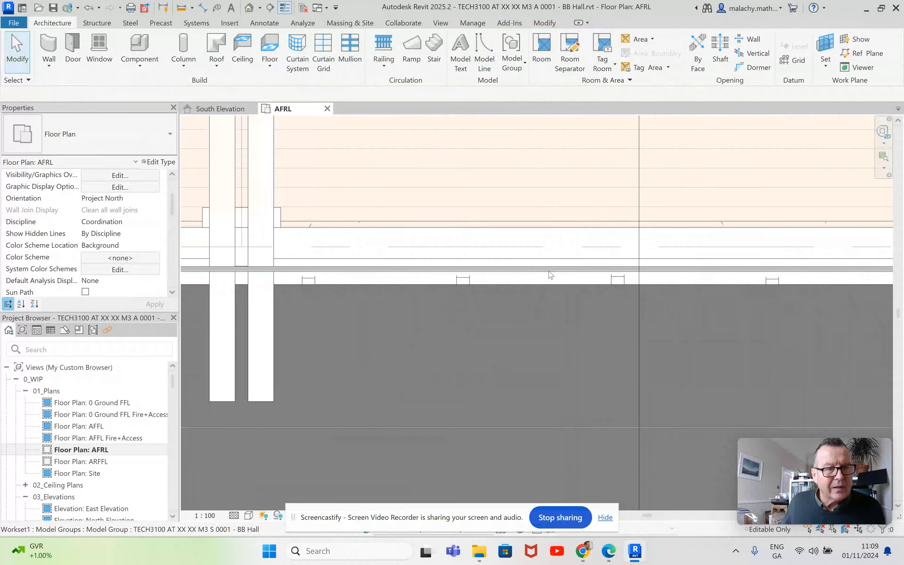
left_click(549, 279)
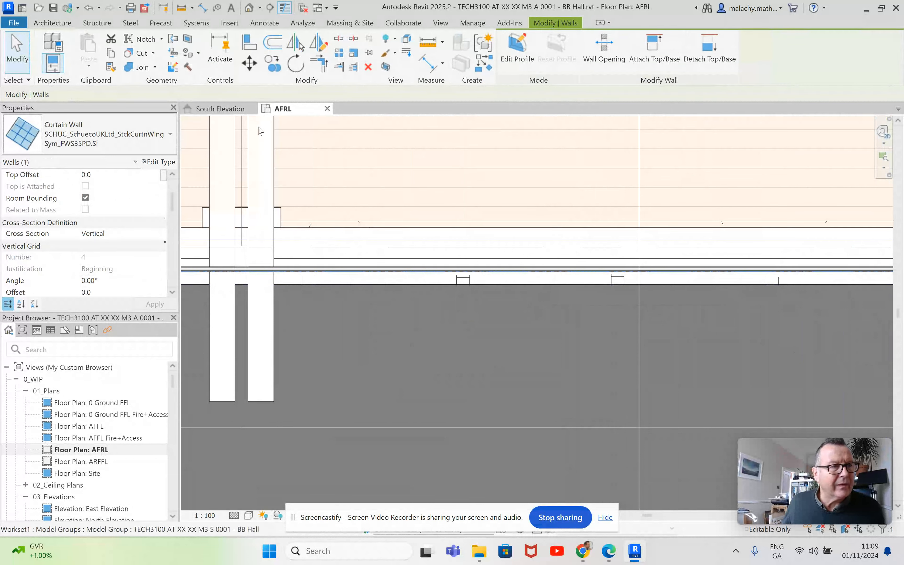
left_click(232, 112)
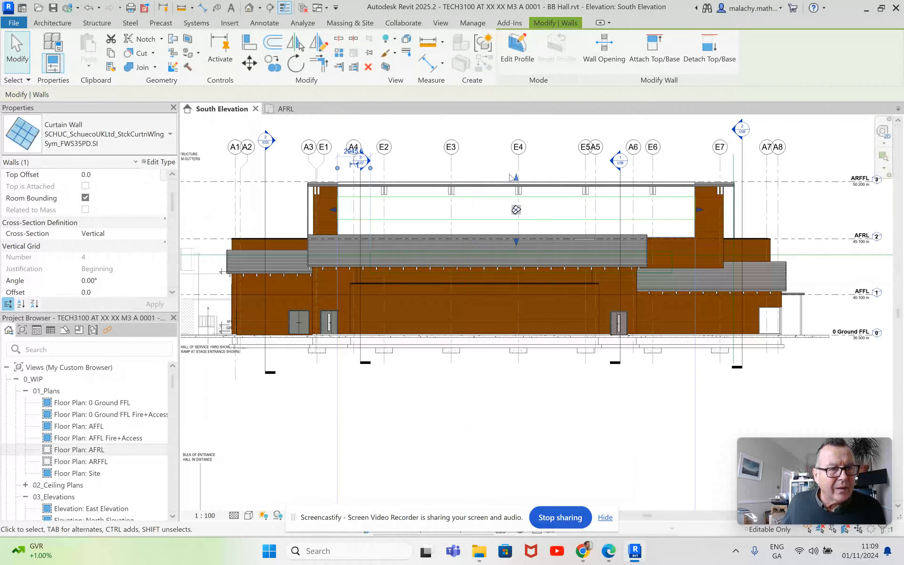
Step: Stretch the curtain wall's top and base edges to meet the head and sill of the wall opening
left_click_drag(516, 177, 520, 205)
scroll(519, 196, "up", 3)
scroll(518, 196, "up", 2)
left_click_drag(522, 352, 519, 288)
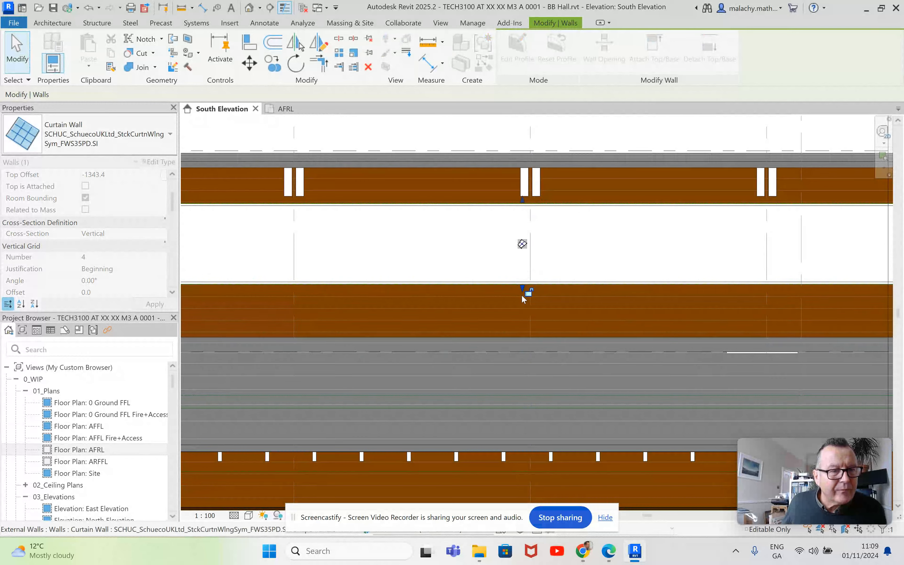
scroll(524, 300, "down", 2)
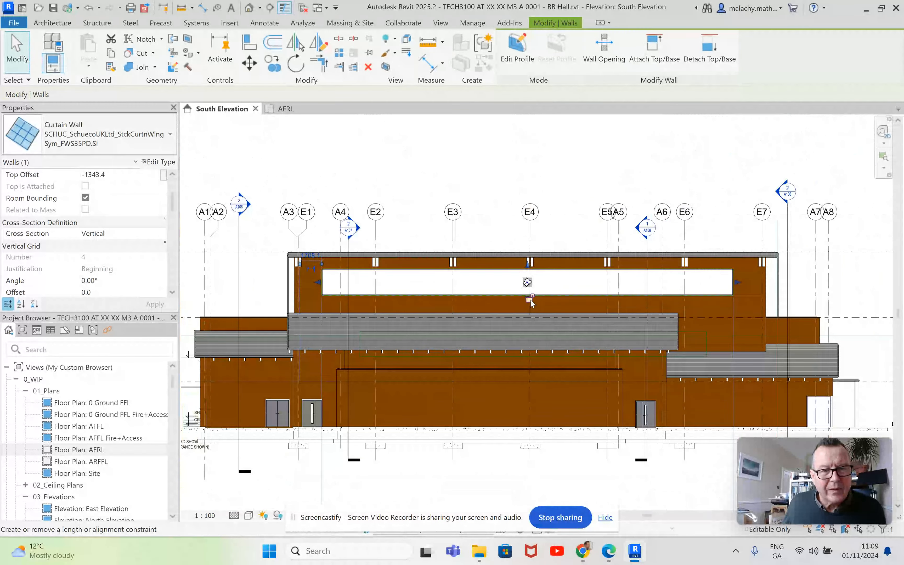
scroll(326, 294, "up", 2)
scroll(326, 294, "up", 2)
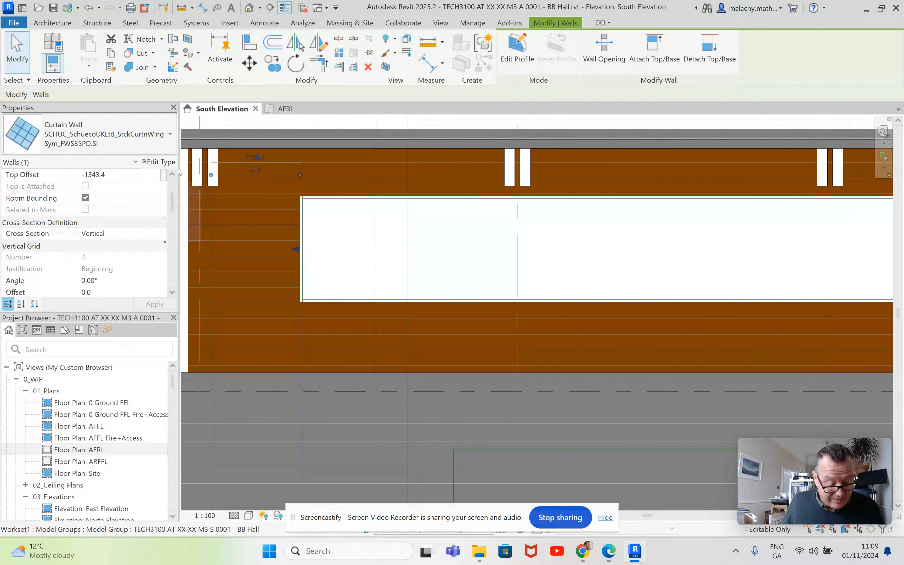
Step: Check the mullion type along the curtain wall's top edge, leaving nothing selected
key("Escape")
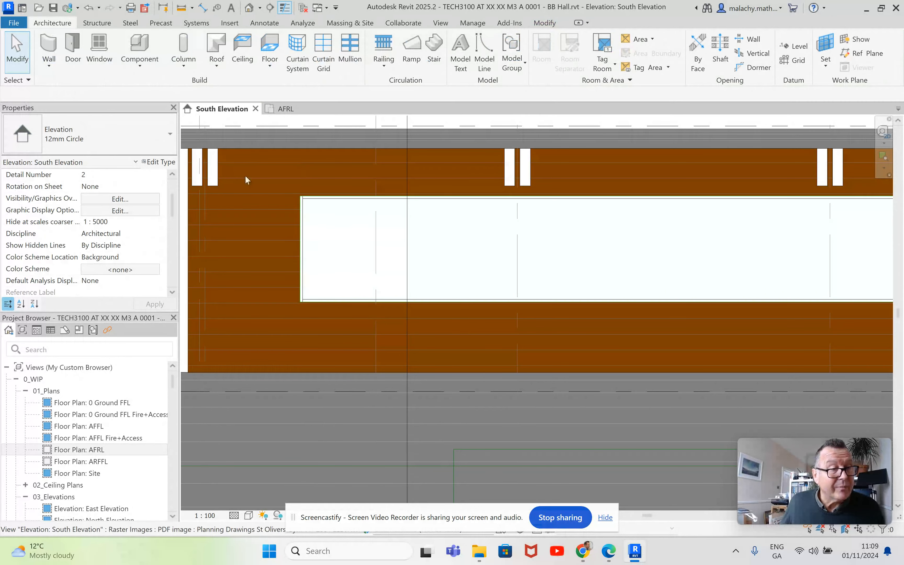
left_click(328, 197)
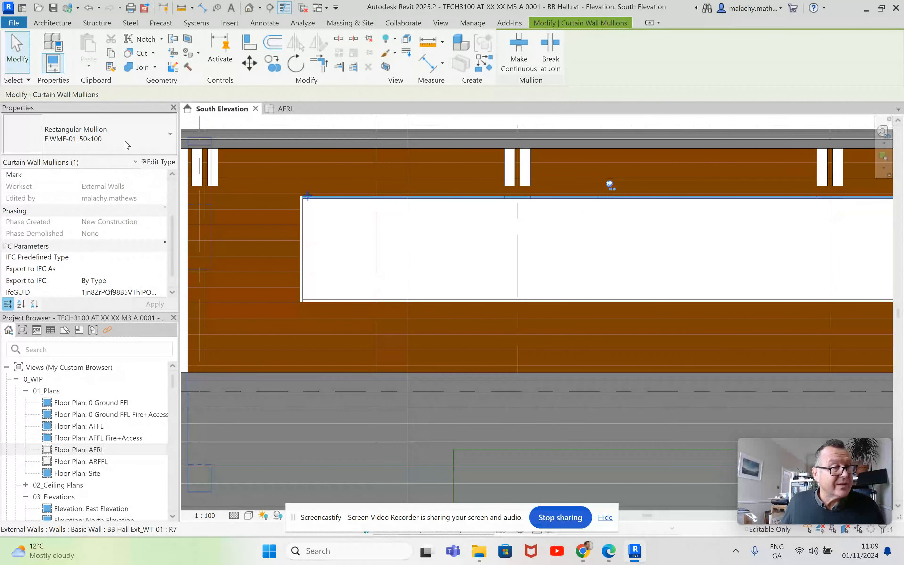
key("Escape")
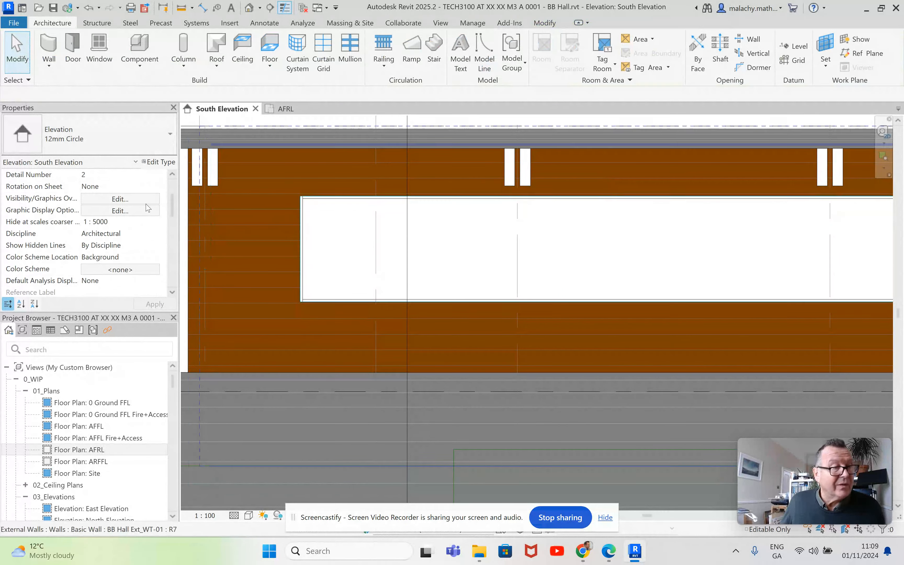
Step: Place a vertical curtain grid line at the midpoint of the curtain wall
left_click(315, 67)
scroll(429, 237, "down", 2)
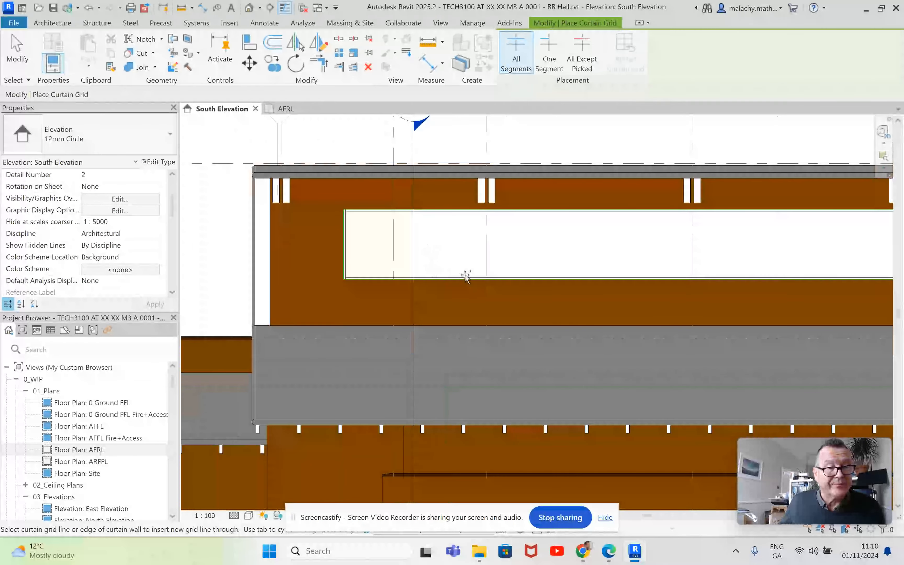
scroll(554, 263, "down", 2)
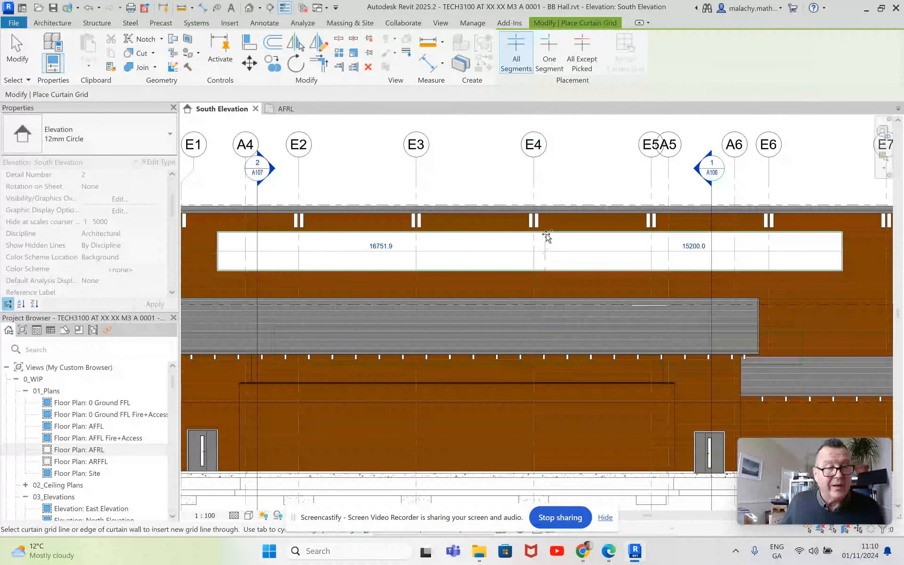
scroll(547, 238, "up", 2)
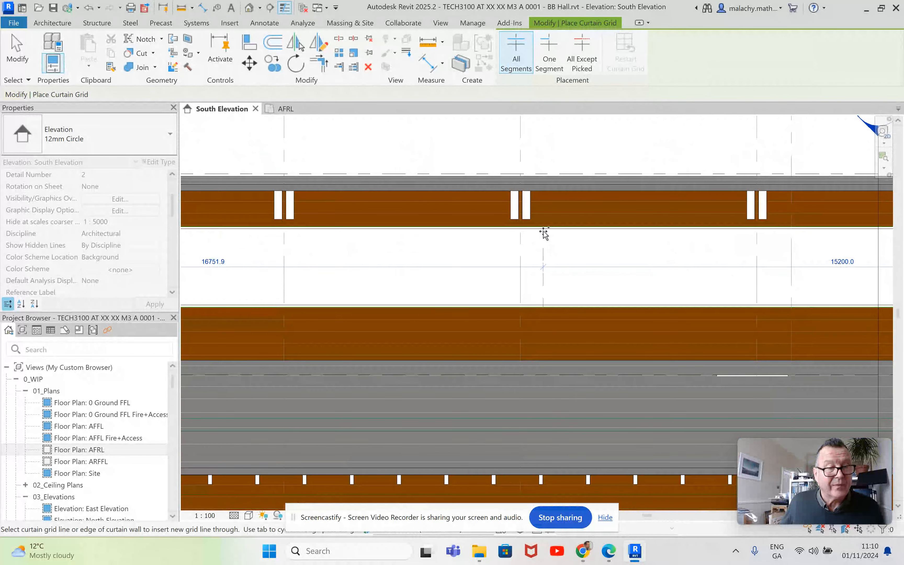
left_click(510, 233)
scroll(535, 262, "down", 2)
middle_click_drag(535, 262, 452, 261)
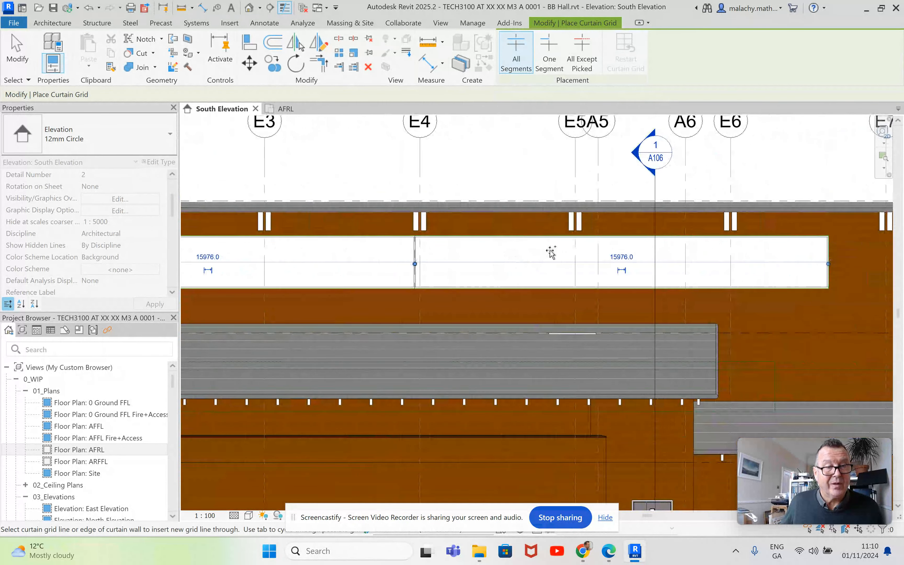
Step: Halve the curtain wall's east half with a grid line and split its inner part into four equal 1997 mm bays
left_click(617, 240)
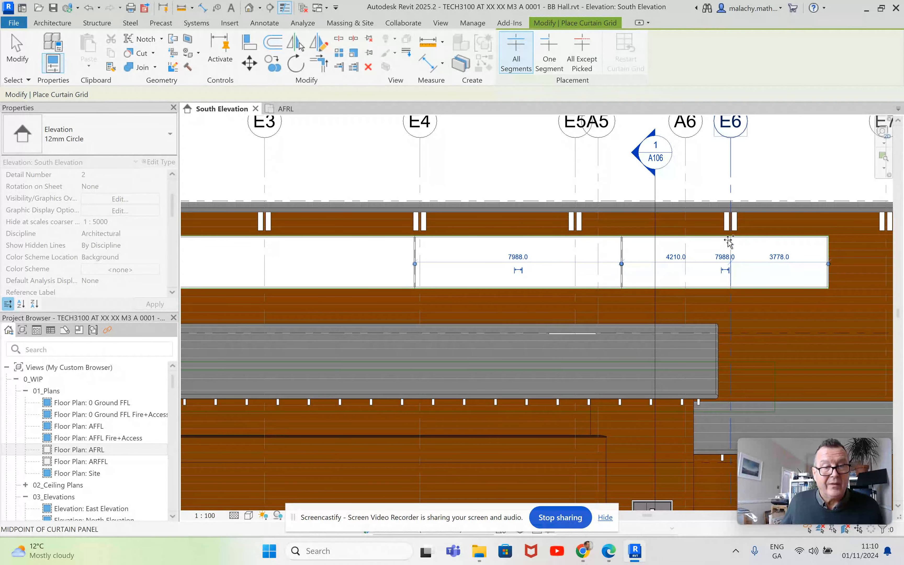
left_click(517, 243)
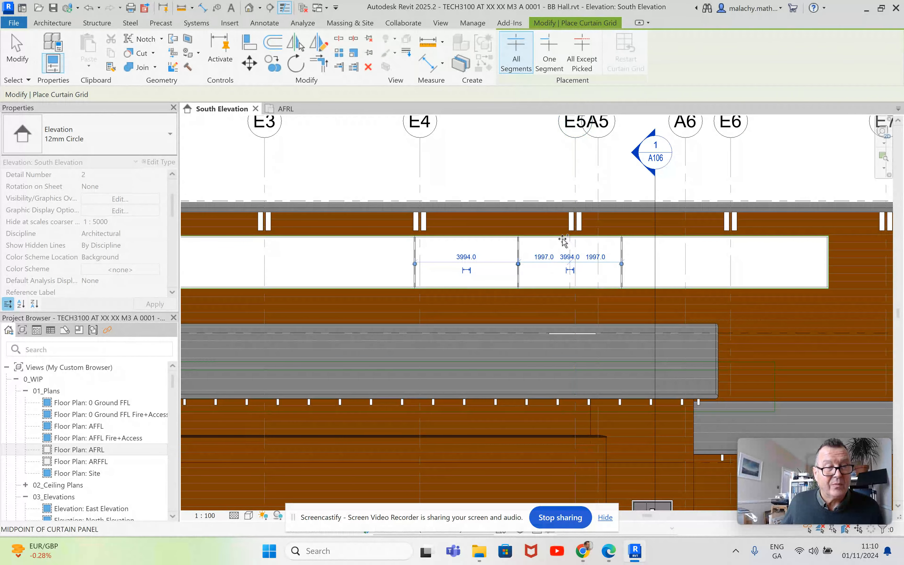
left_click(563, 241)
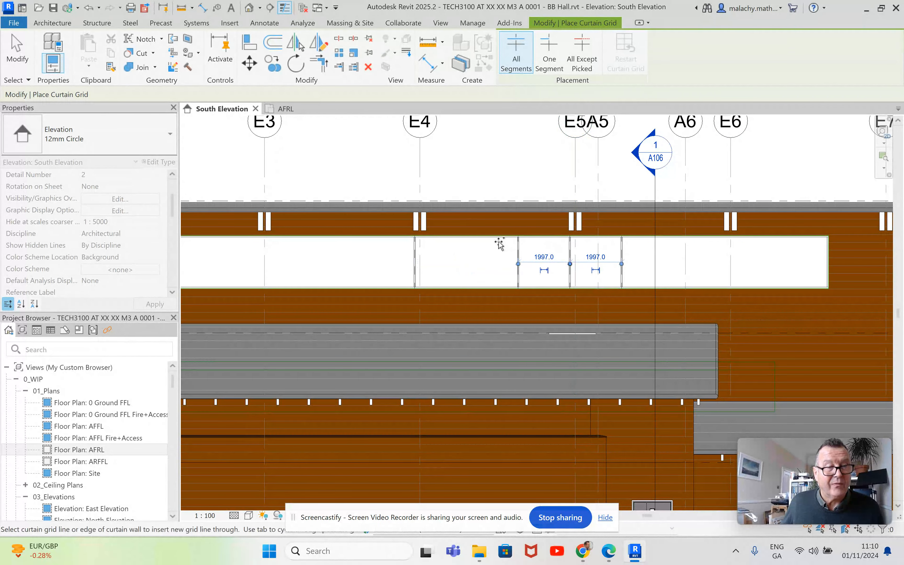
left_click(468, 243)
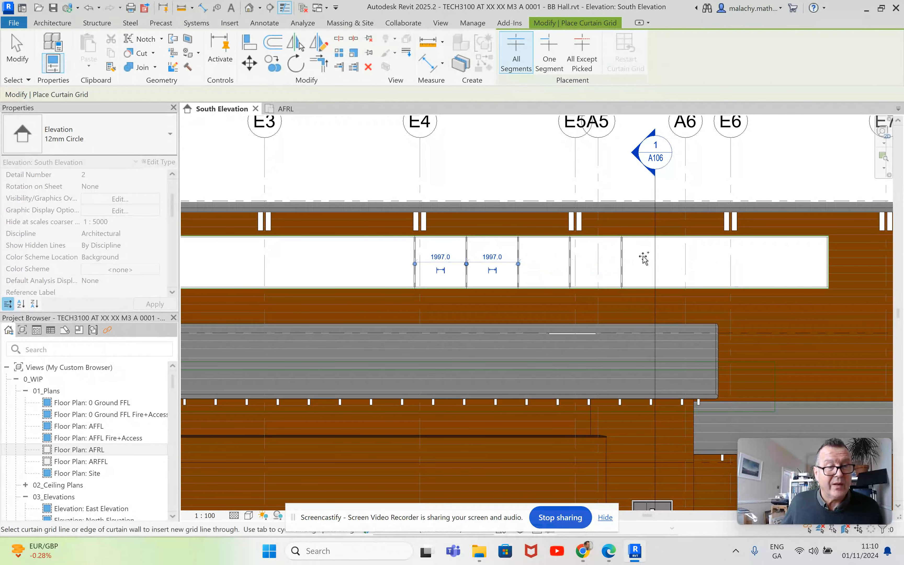
Step: Split the easternmost quarter of the curtain wall into four equal 1997 mm bays with midpoint grid lines
left_click(715, 243)
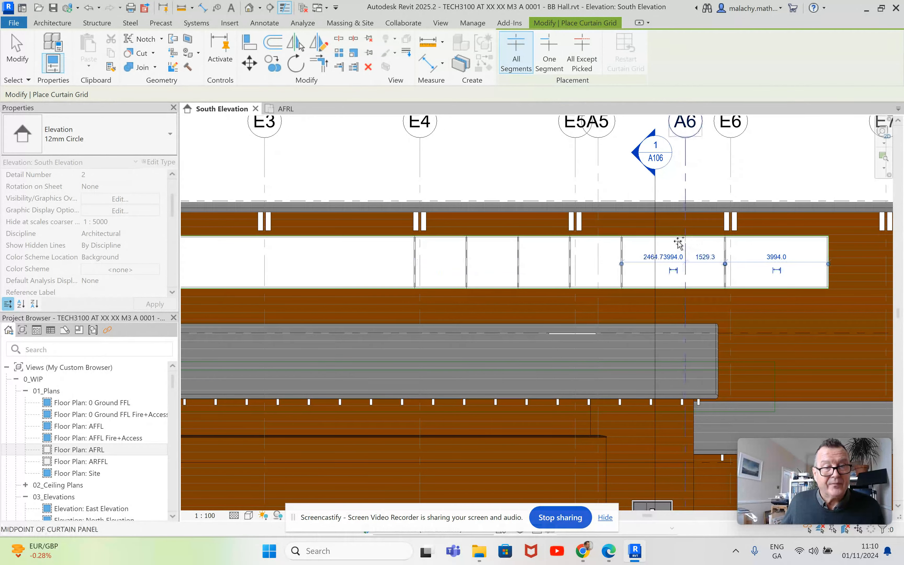
scroll(679, 242, "up", 2)
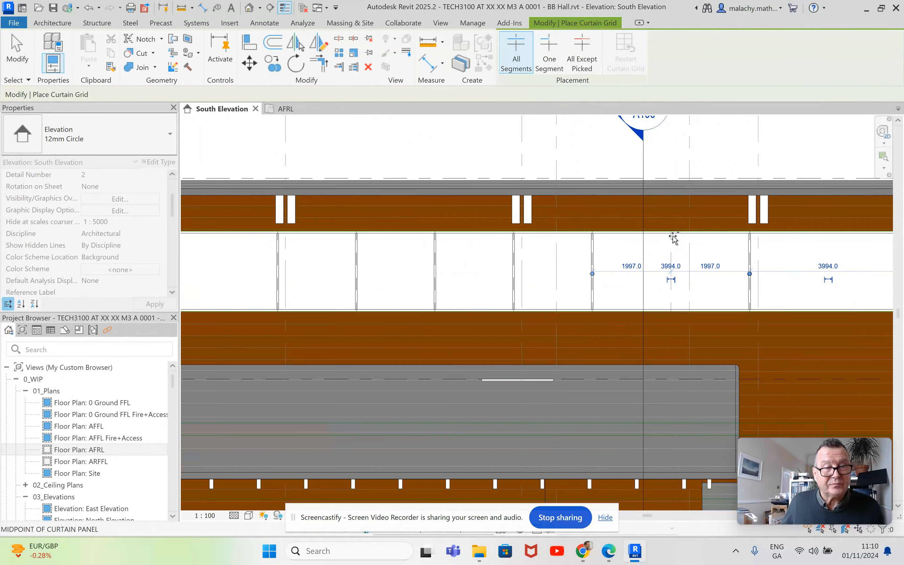
left_click(671, 238)
middle_click_drag(730, 256, 603, 267)
left_click(689, 280)
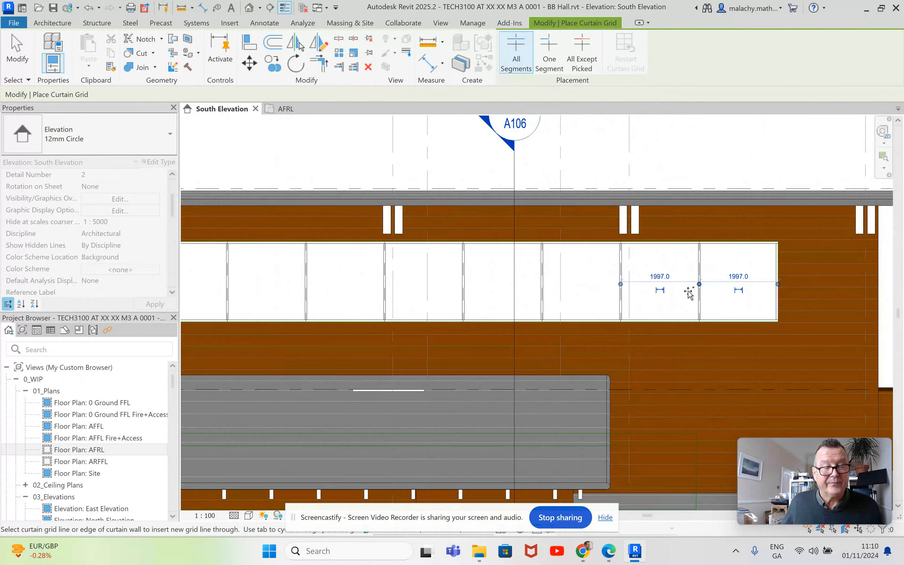
Step: Halve the curtain wall's west half with a grid line and split its inner part into four equal 1997 mm bays
scroll(691, 285, "down", 4)
middle_click_drag(429, 296, 547, 290)
scroll(547, 290, "up", 2)
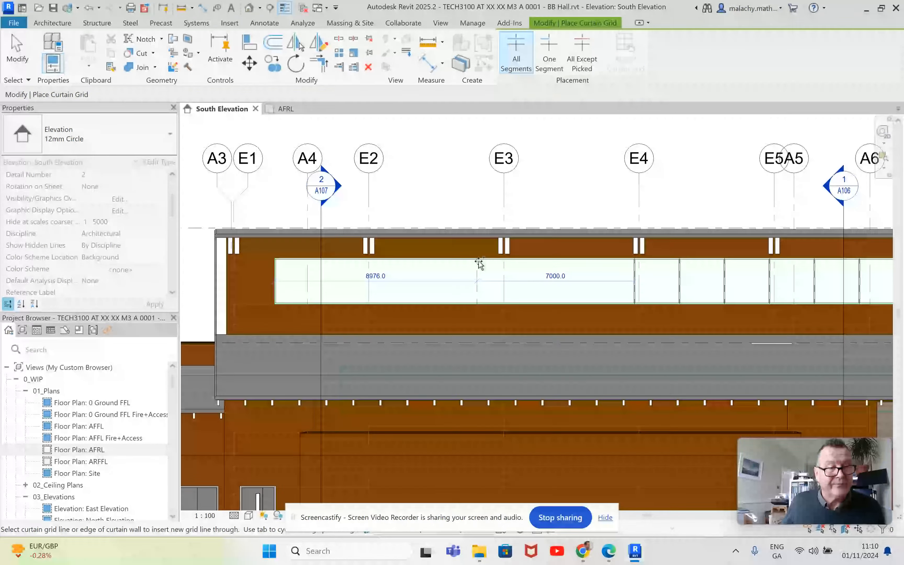
left_click(462, 264)
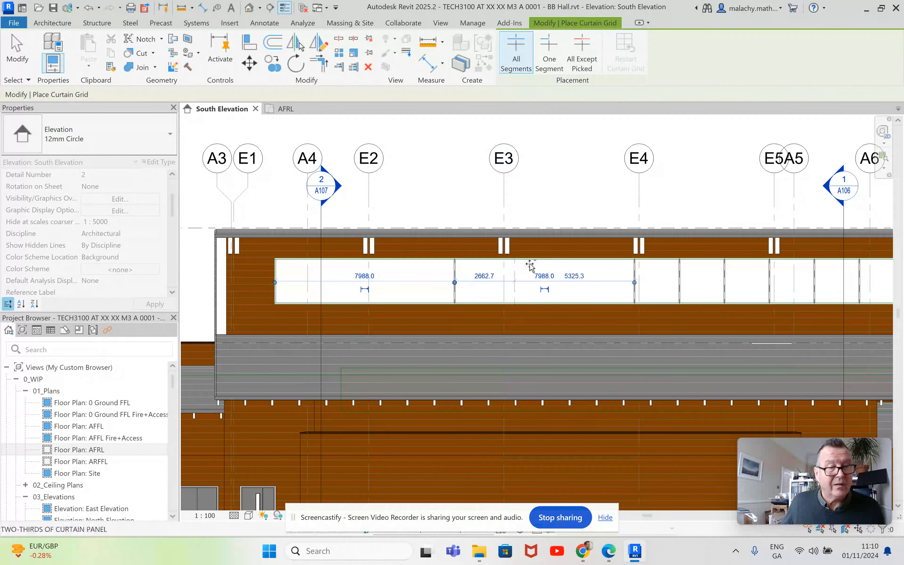
left_click(544, 264)
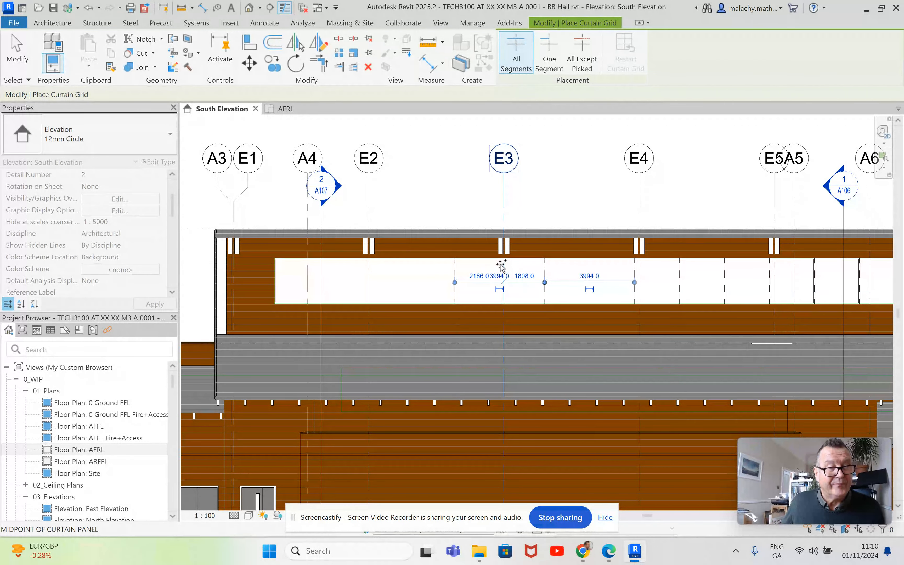
scroll(501, 265, "up", 3)
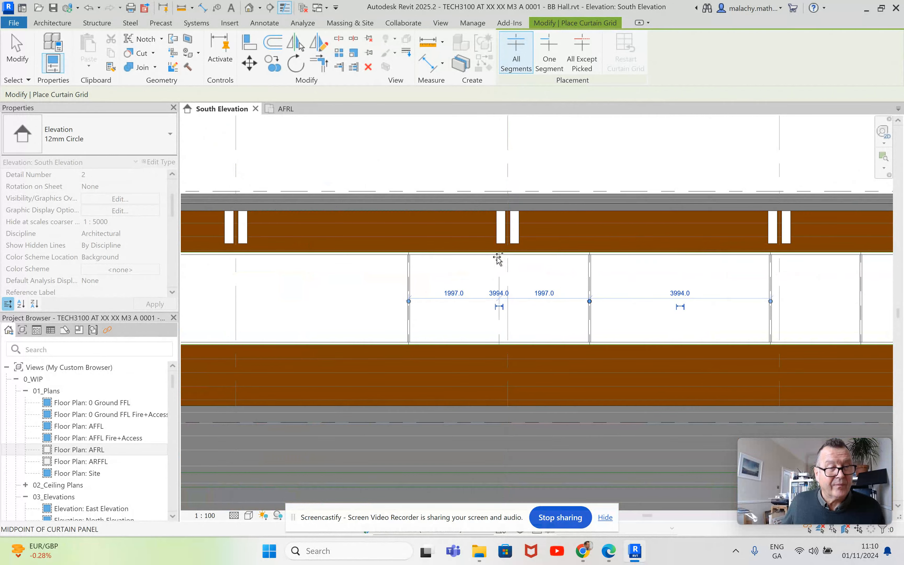
left_click(498, 259)
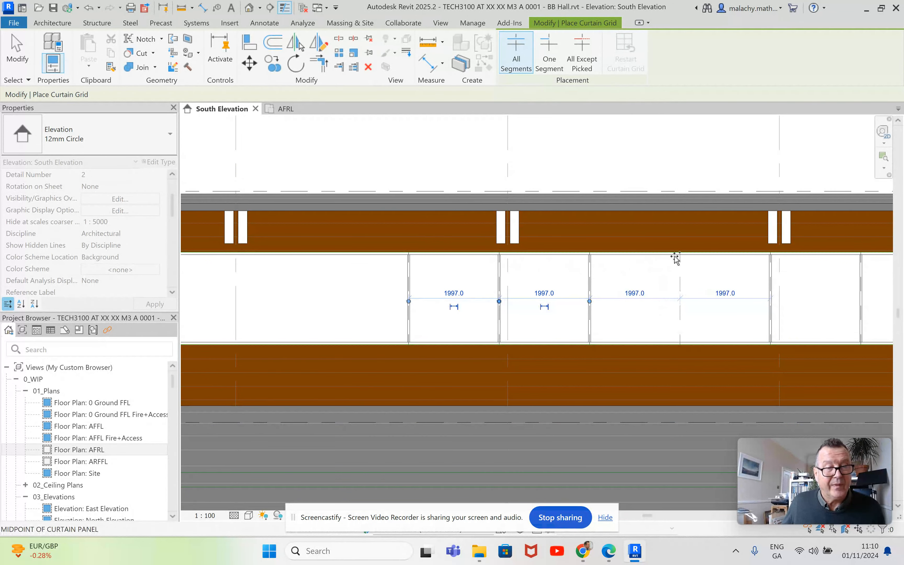
middle_click_drag(378, 281, 553, 293)
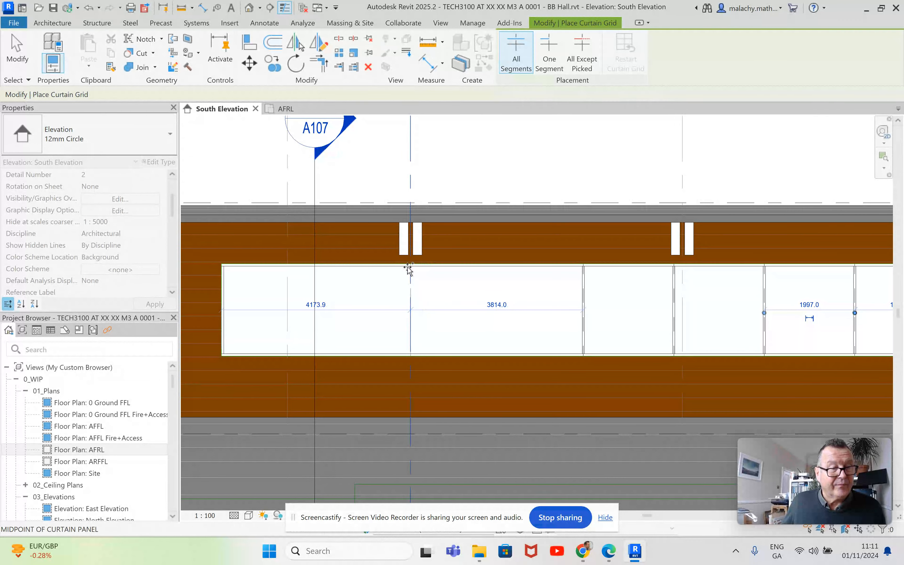
Step: Split the westernmost quarter of the curtain wall into four equal 1997 mm bays and finish placing curtain grids
left_click(395, 270)
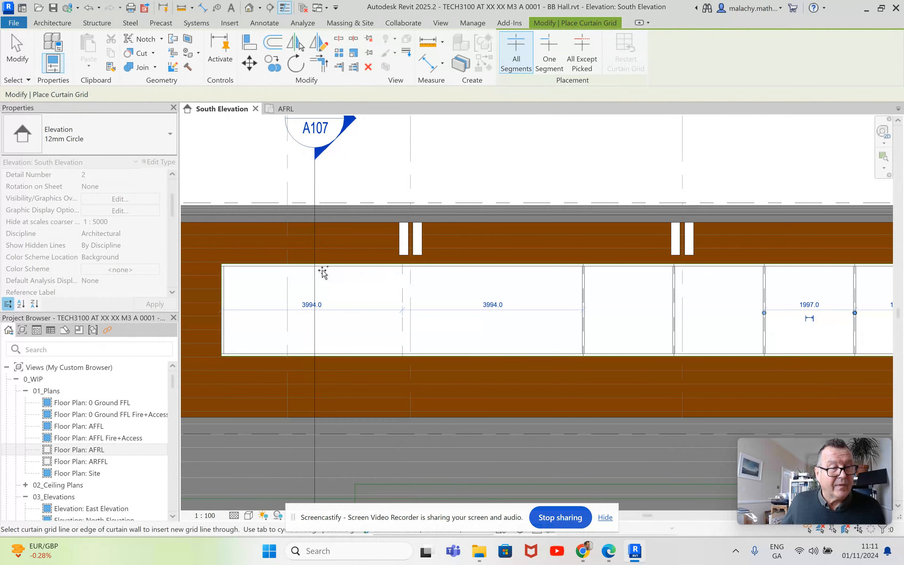
left_click(313, 269)
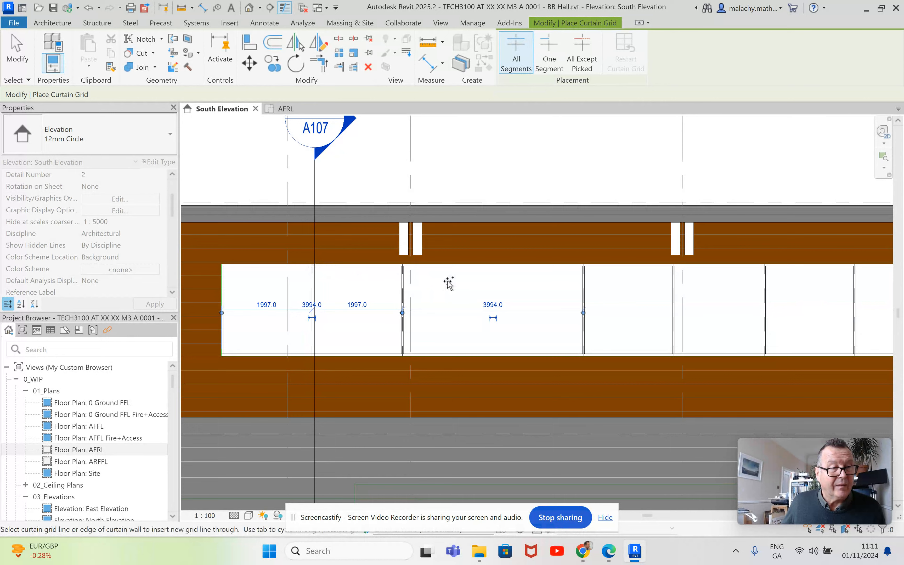
left_click(498, 271)
scroll(501, 360, "down", 5)
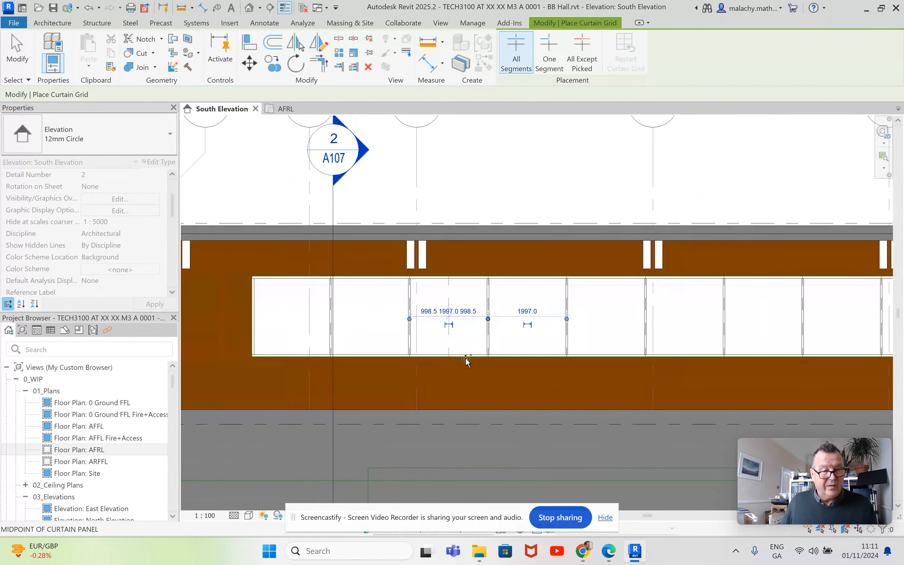
key("Escape")
key("Escape")
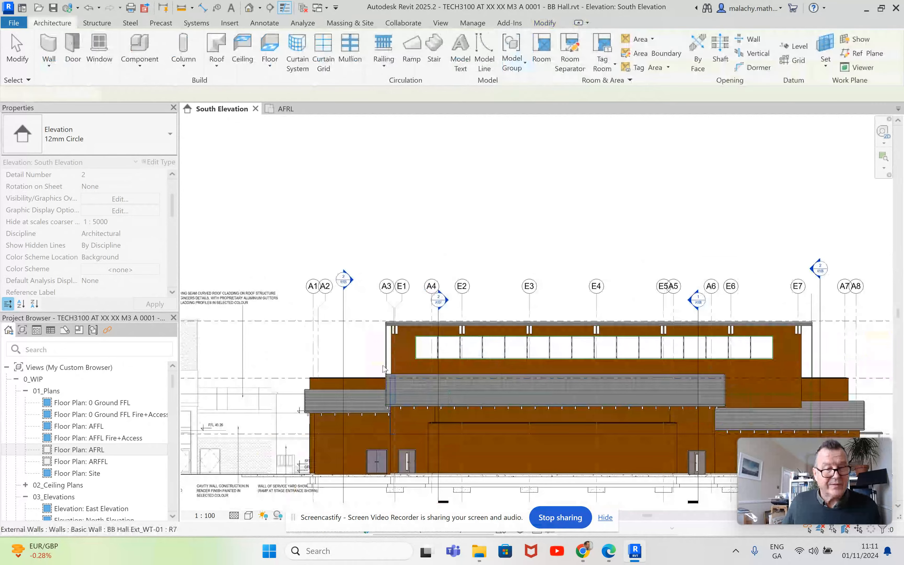
Step: Examine the pane, transom and spandrel layout of the high-level window strip on the planning elevation drawing
middle_click_drag(345, 359, 652, 355)
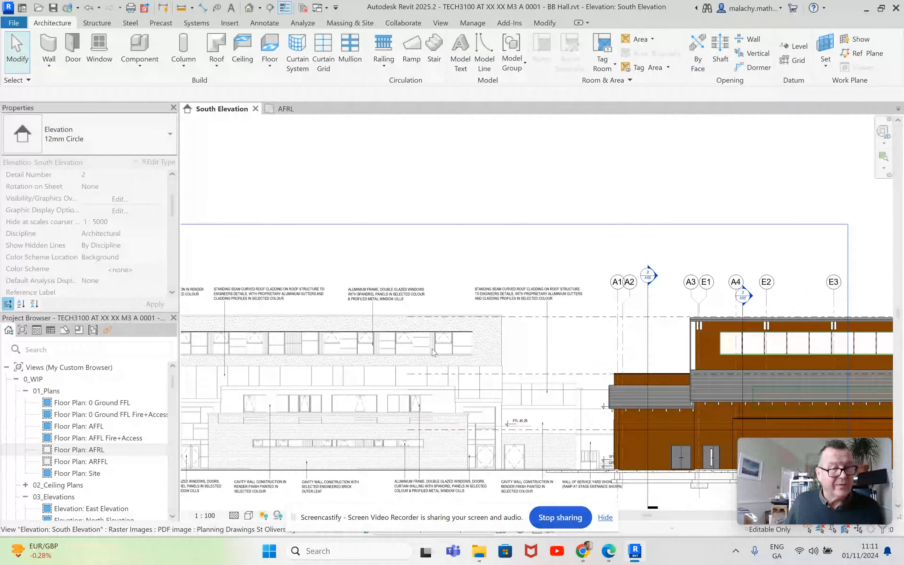
scroll(460, 348, "up", 4)
scroll(460, 348, "up", 2)
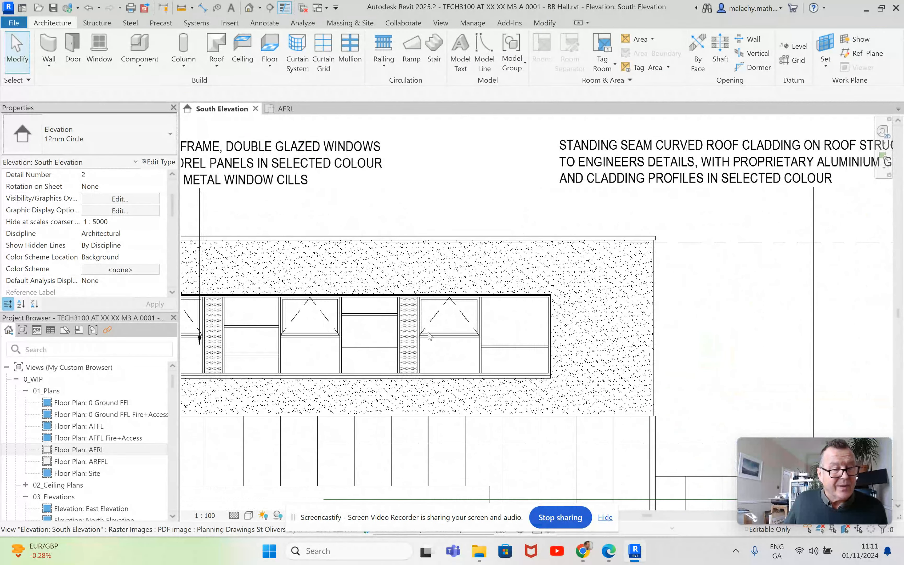
scroll(447, 350, "down", 1)
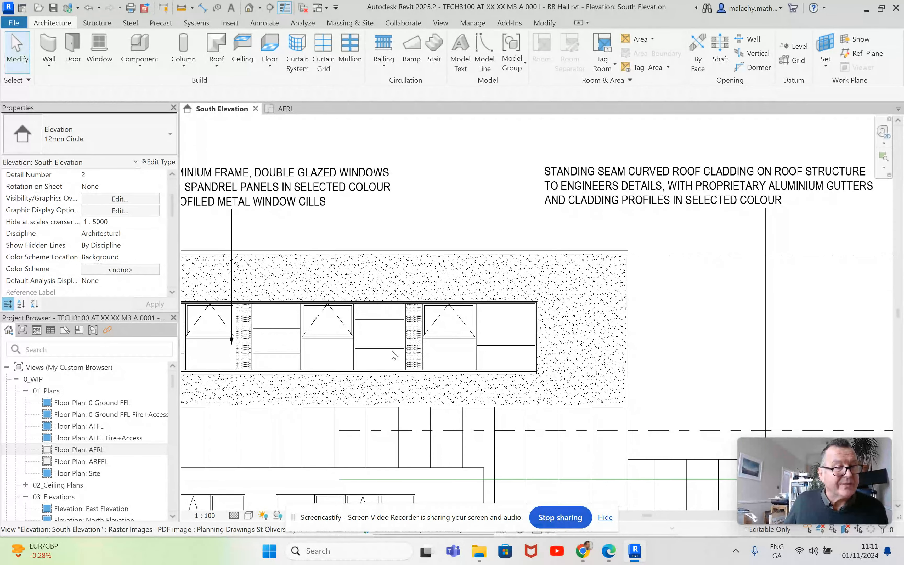
Step: Survey the full length of the high-level window strip on the planning elevation to compare its bay spacing
scroll(395, 356, "down", 2)
middle_click_drag(395, 355, 574, 353)
scroll(475, 353, "down", 1)
middle_click_drag(475, 353, 580, 354)
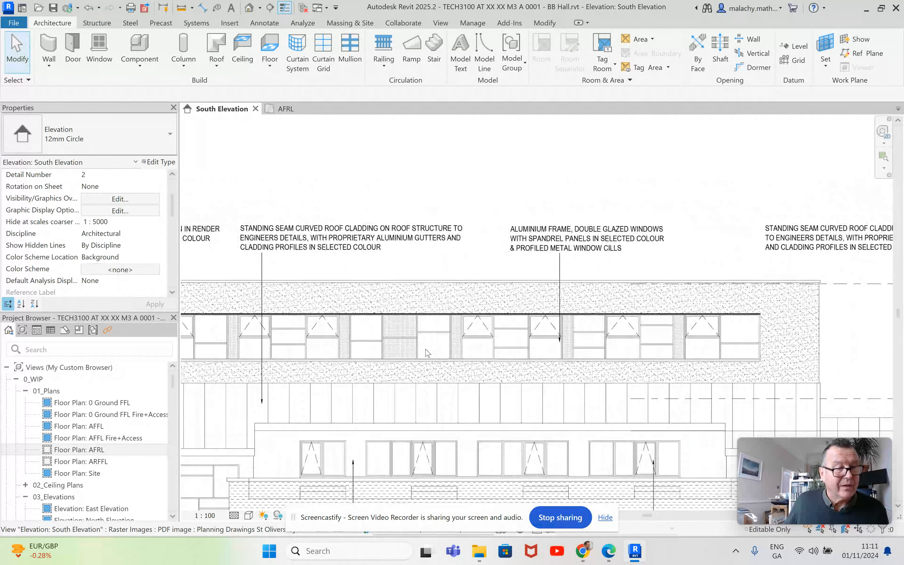
middle_click_drag(427, 353, 457, 350)
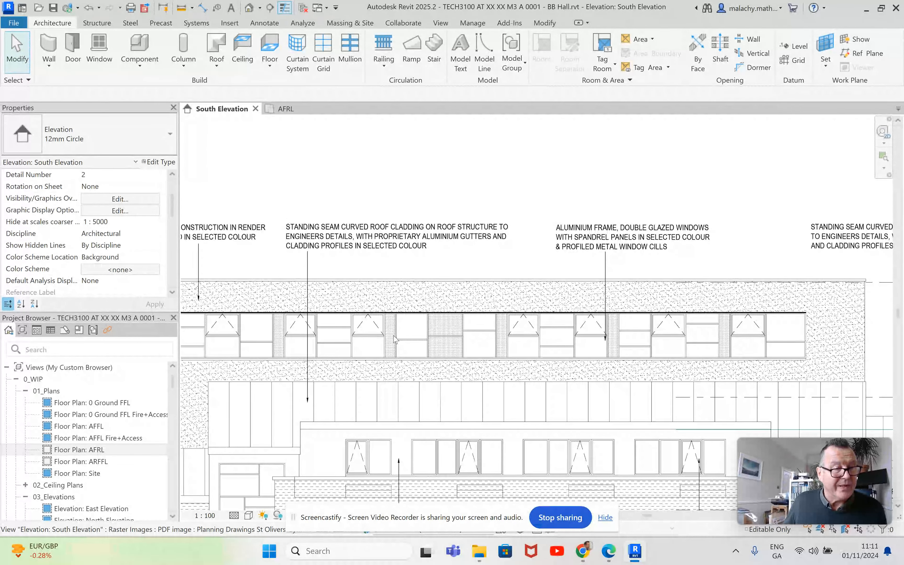
scroll(393, 339, "down", 2)
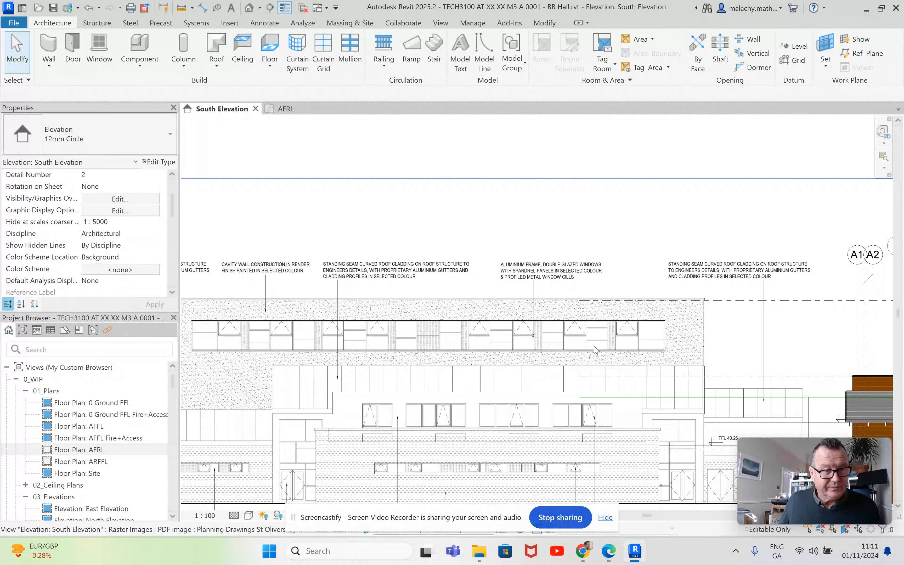
scroll(590, 346, "down", 2)
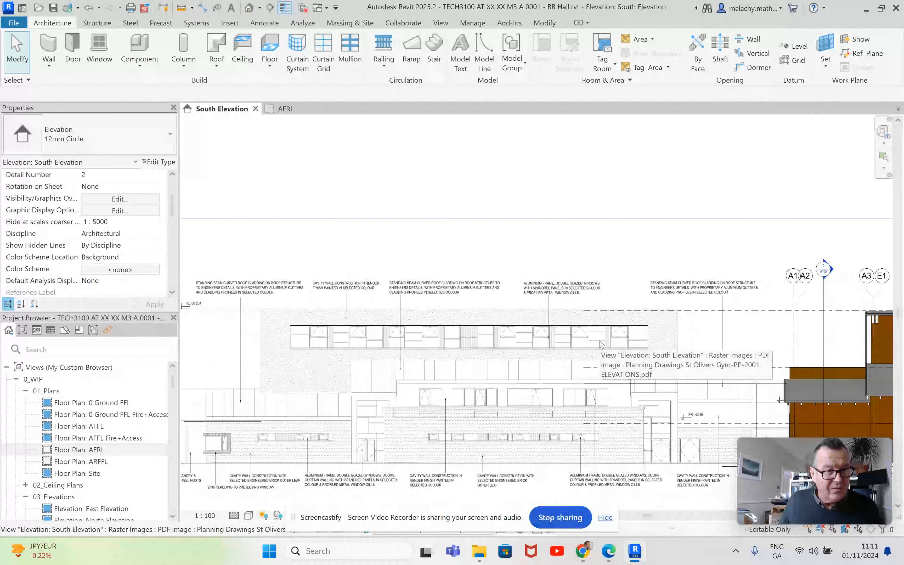
scroll(324, 340, "up", 3)
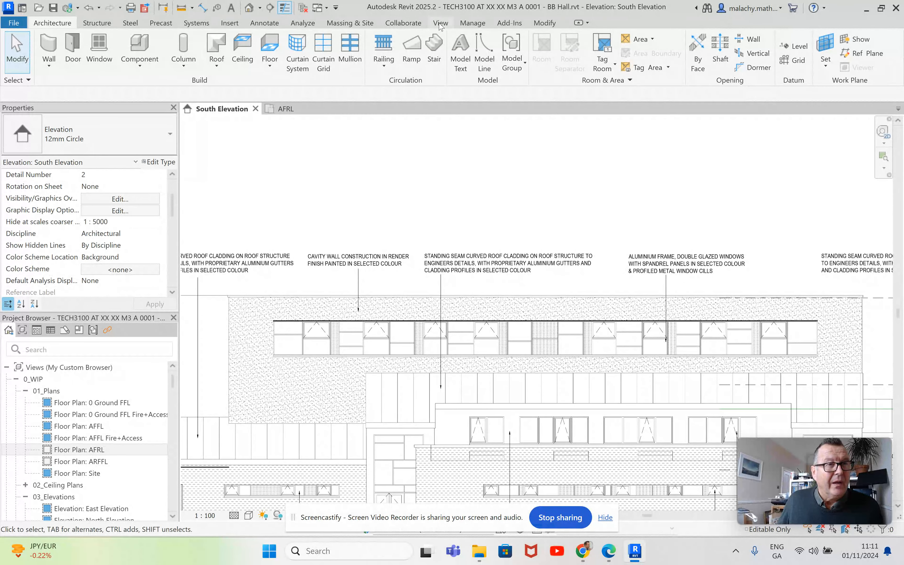
Step: Outline the high-level window strip on the planning elevation with a construction-line detail rectangle of about 31,901 by 2,062 mm
left_click(269, 23)
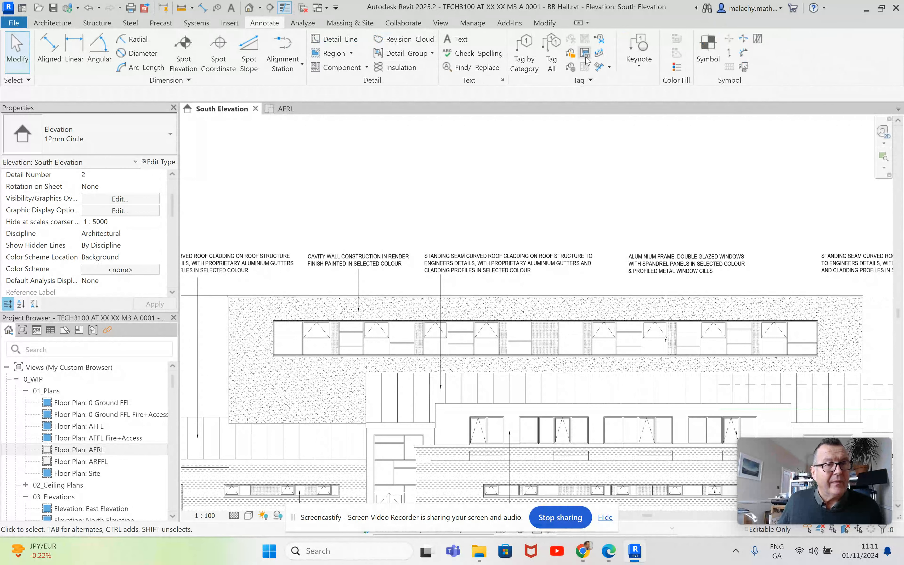
left_click(329, 40)
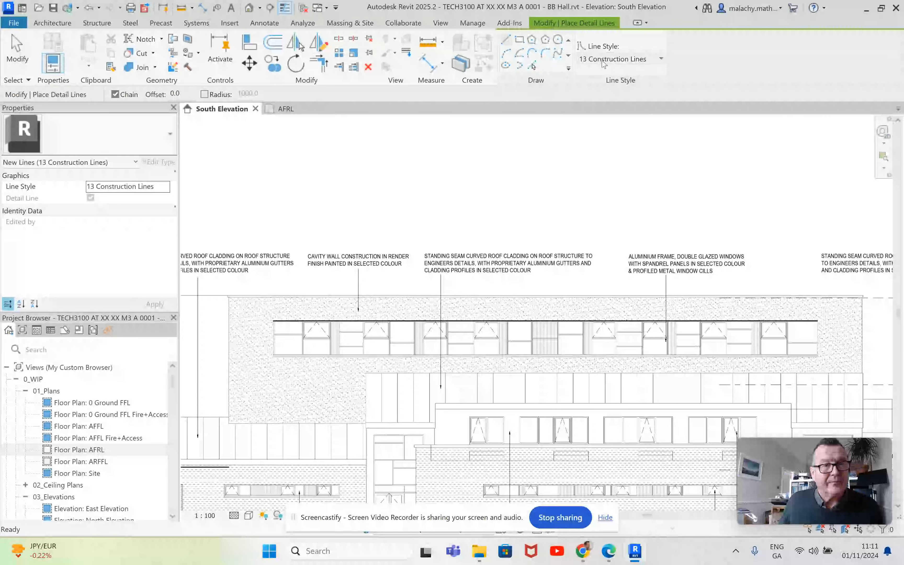
left_click(519, 40)
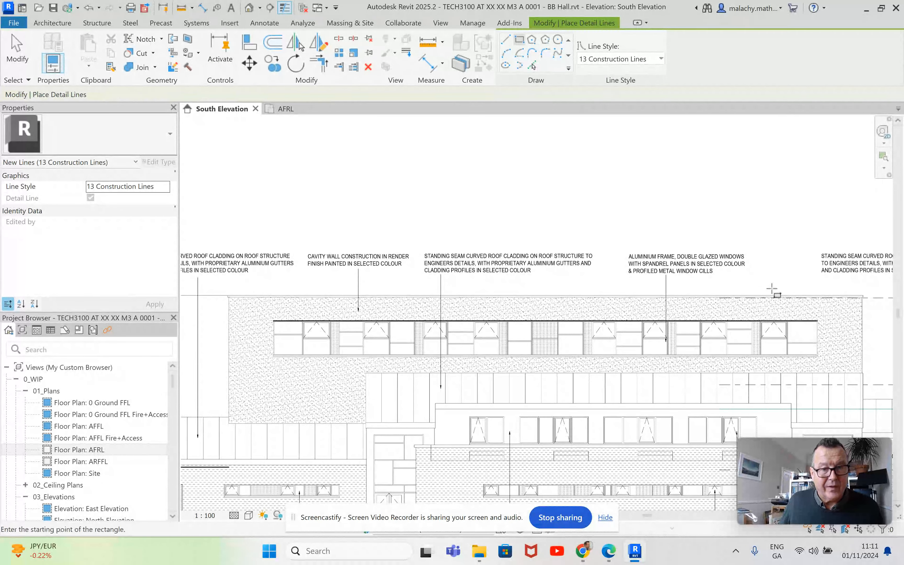
left_click(816, 322)
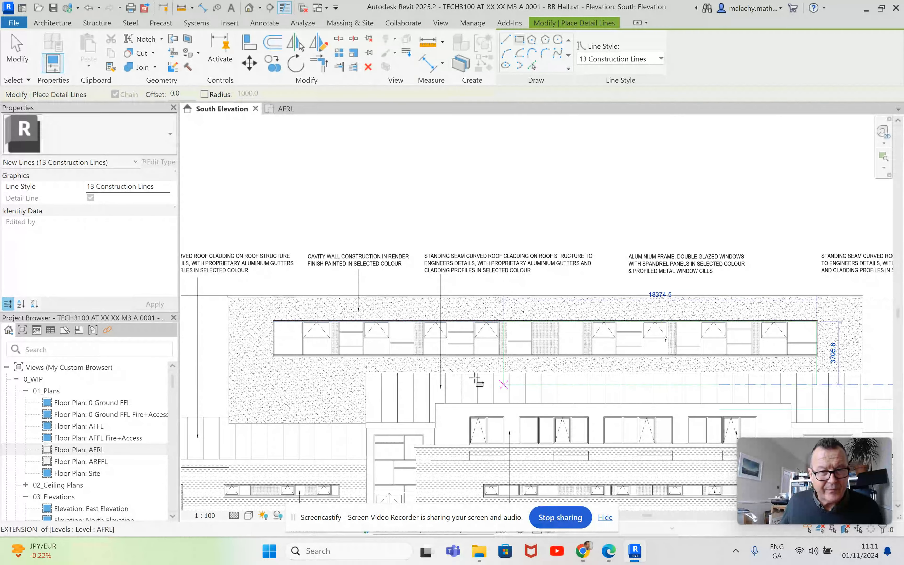
left_click(274, 358)
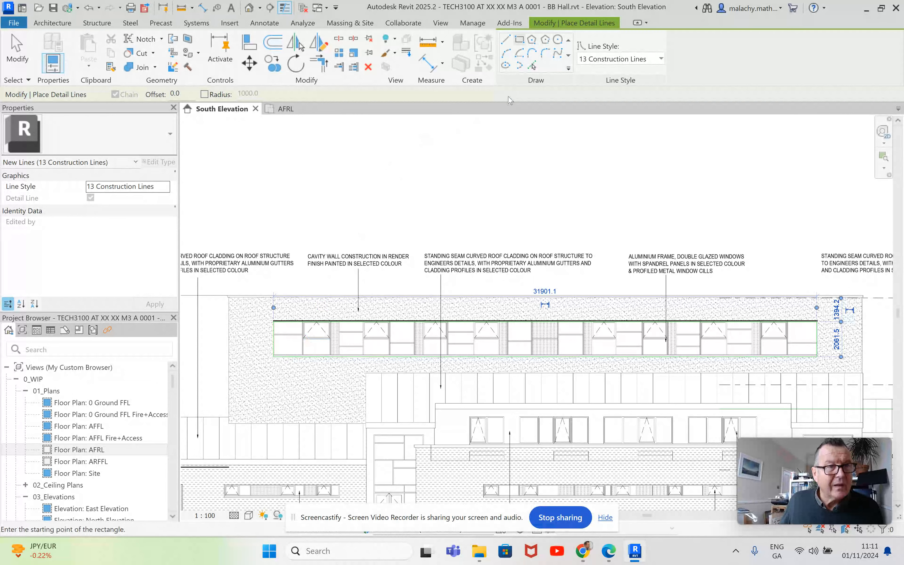
Step: Trace the first three vertical divisions at the strip's west end with full-height detail lines, including both edges of the first spandrel
left_click(506, 41)
scroll(315, 336, "up", 4)
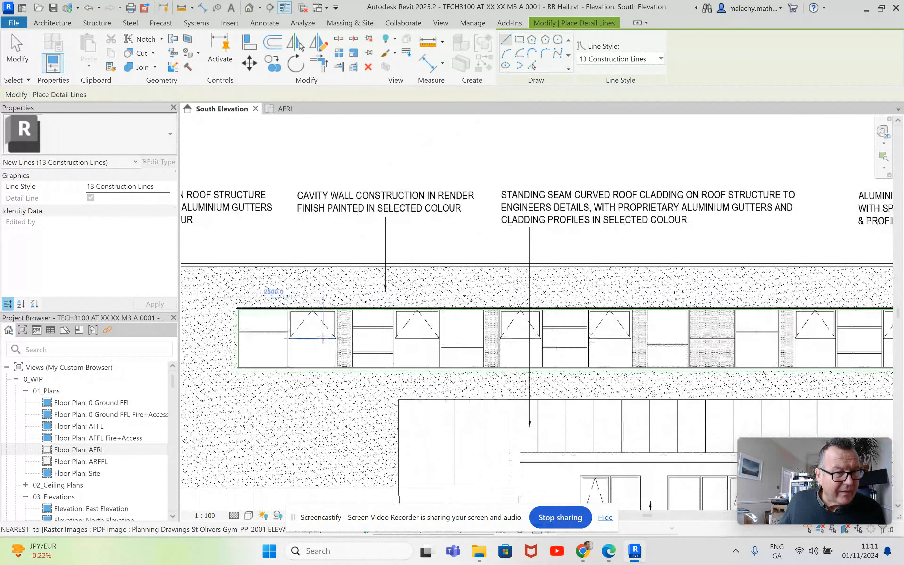
left_click(272, 295)
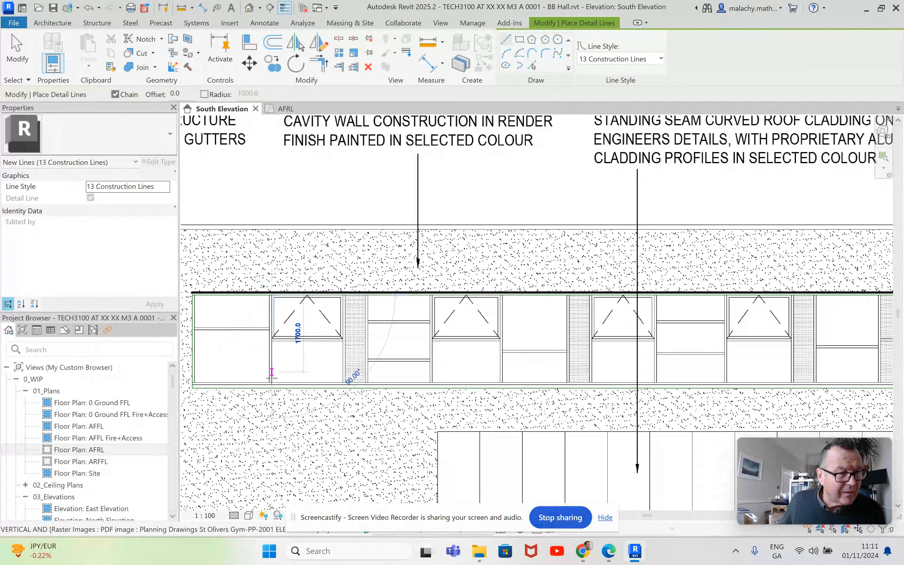
left_click(272, 389)
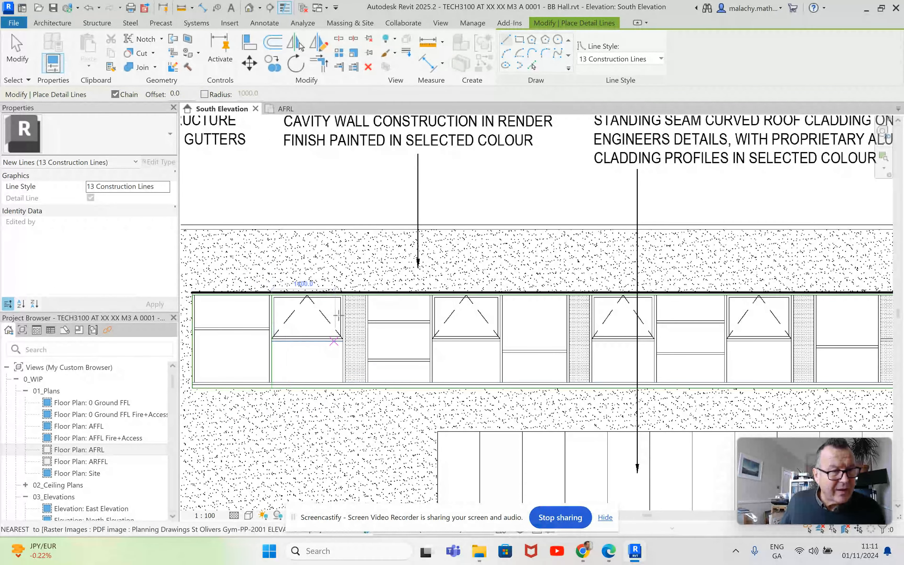
left_click(345, 389)
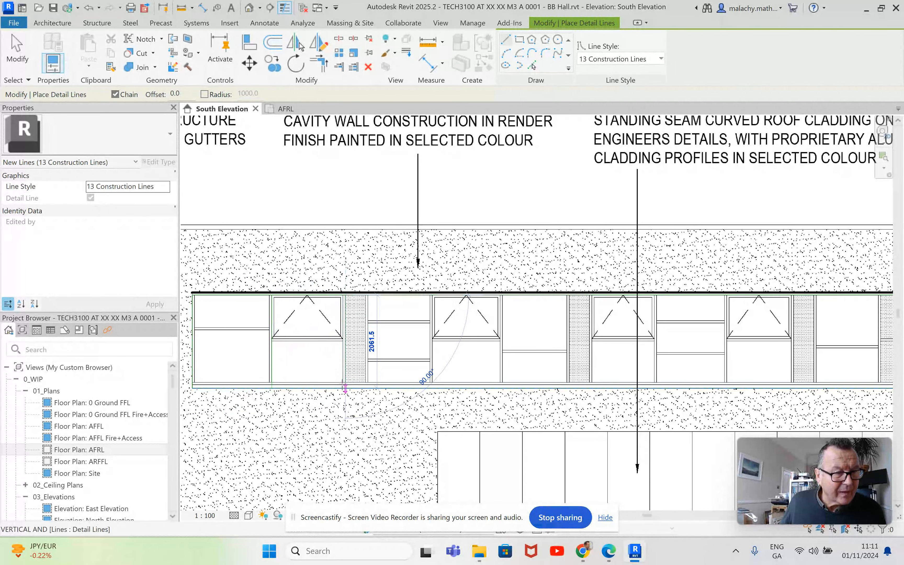
left_click(366, 294)
left_click(366, 388)
key("Escape")
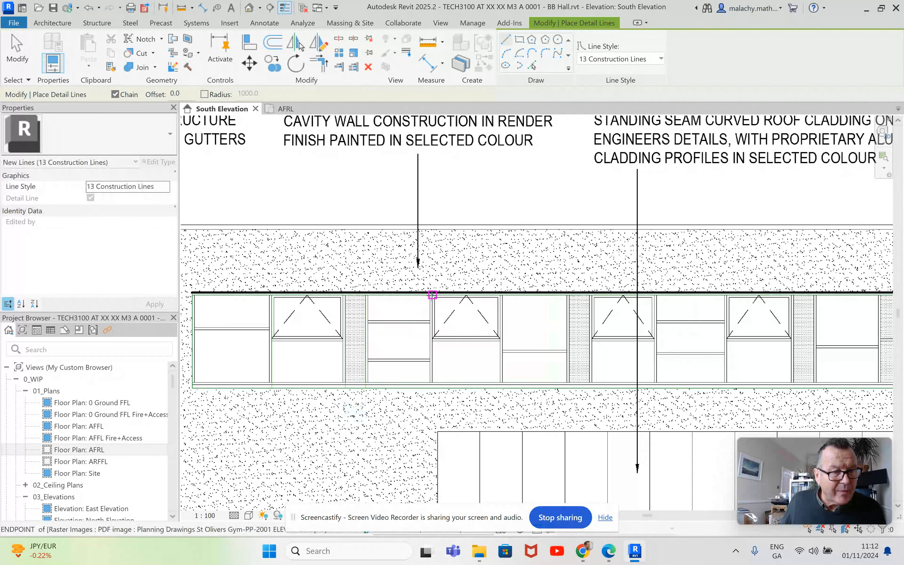
Step: Trace the next four vertical divisions eastward with full-height detail lines, up to the far edge of the second spandrel
left_click(432, 382)
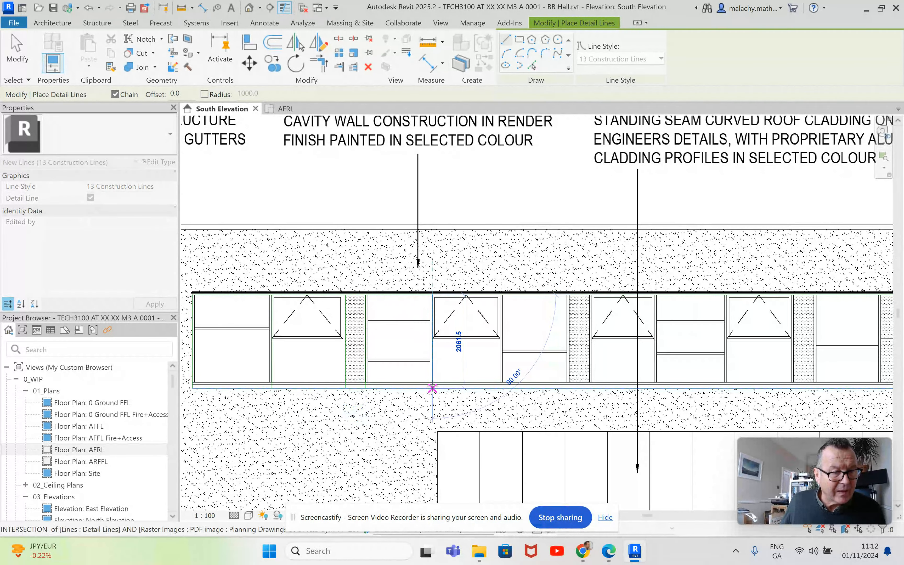
key("Escape")
left_click(503, 295)
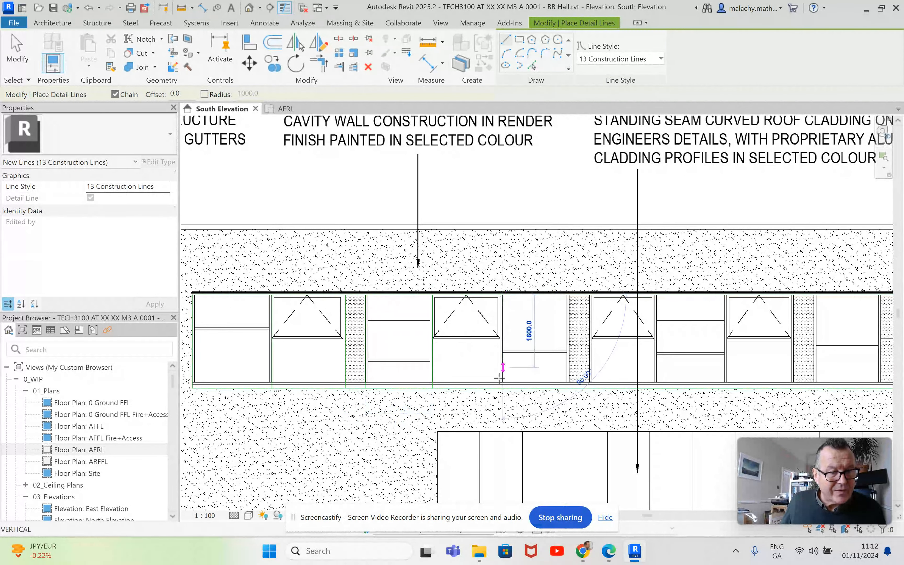
left_click(503, 382)
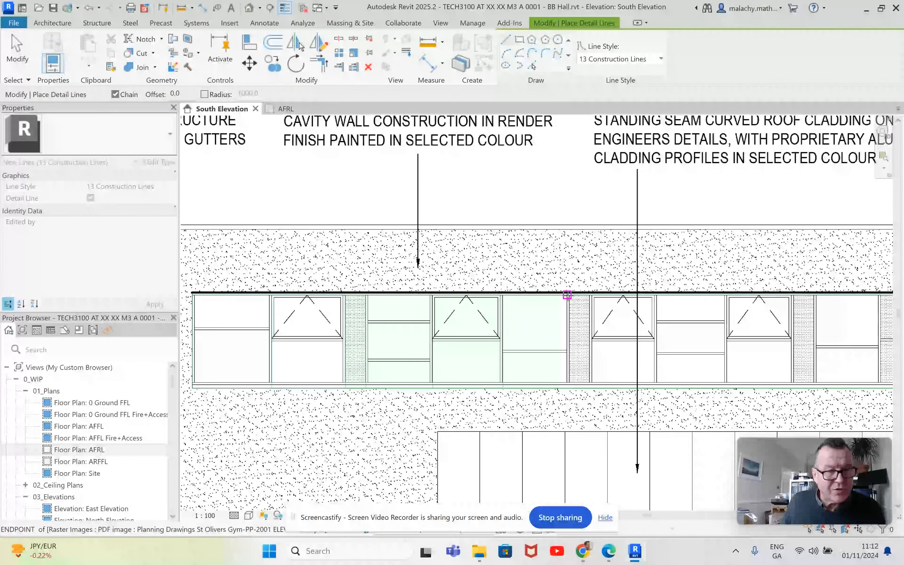
left_click(567, 295)
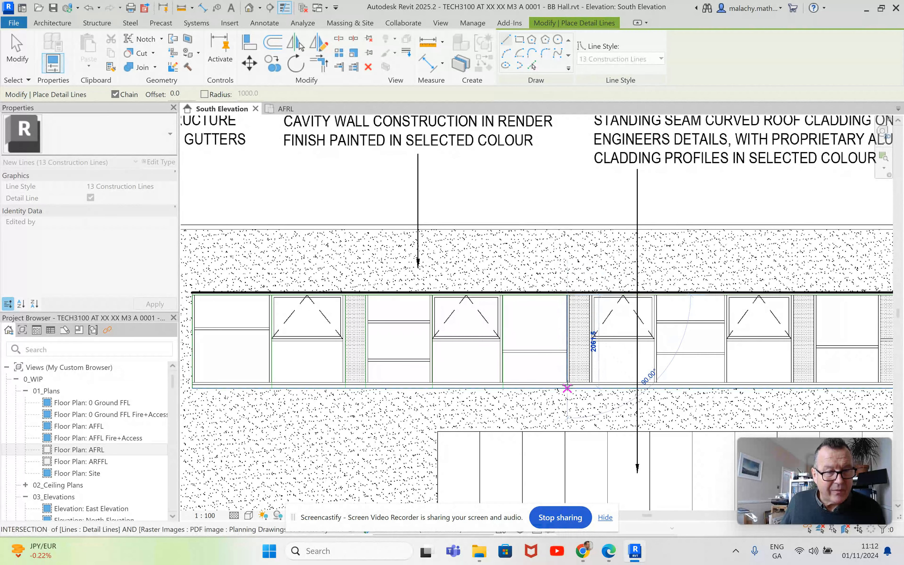
left_click(567, 387)
left_click(589, 295)
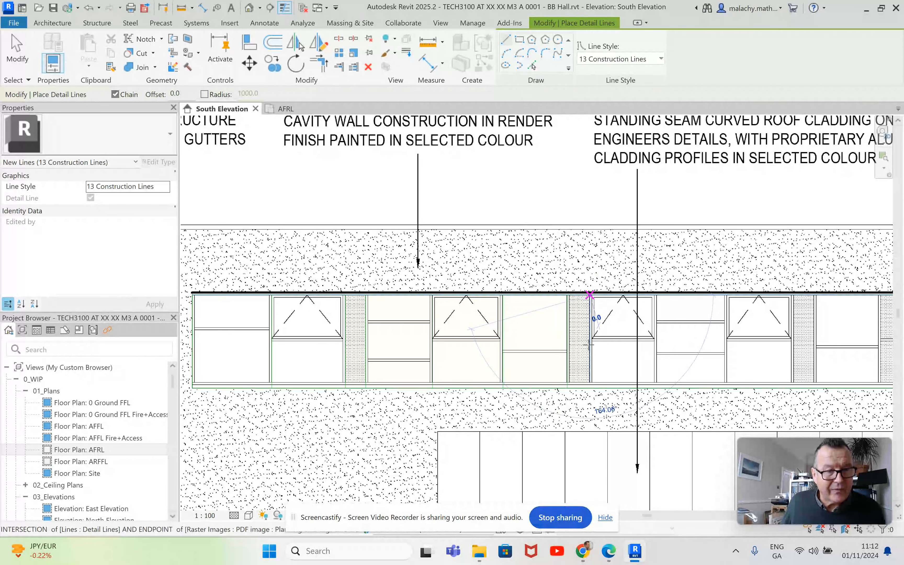
left_click(589, 388)
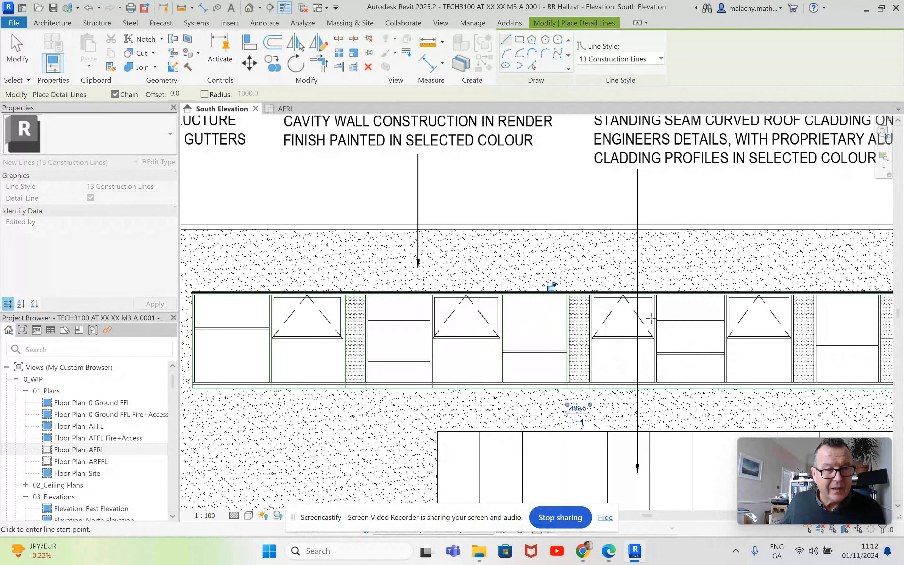
Step: Trace three more vertical divisions with full-height detail lines, ending at the near edge of the third spandrel, and finish drawing lines
left_click(656, 296)
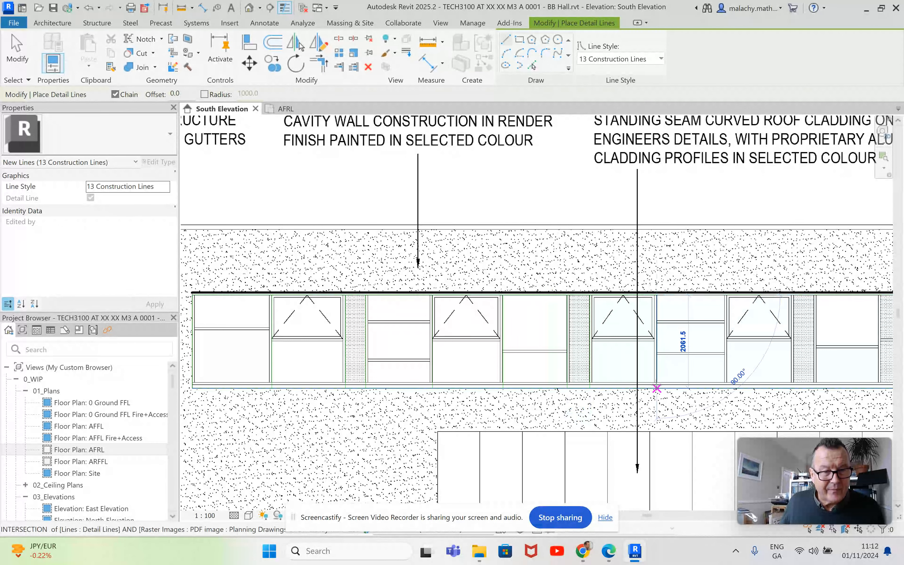
left_click(657, 387)
left_click(725, 295)
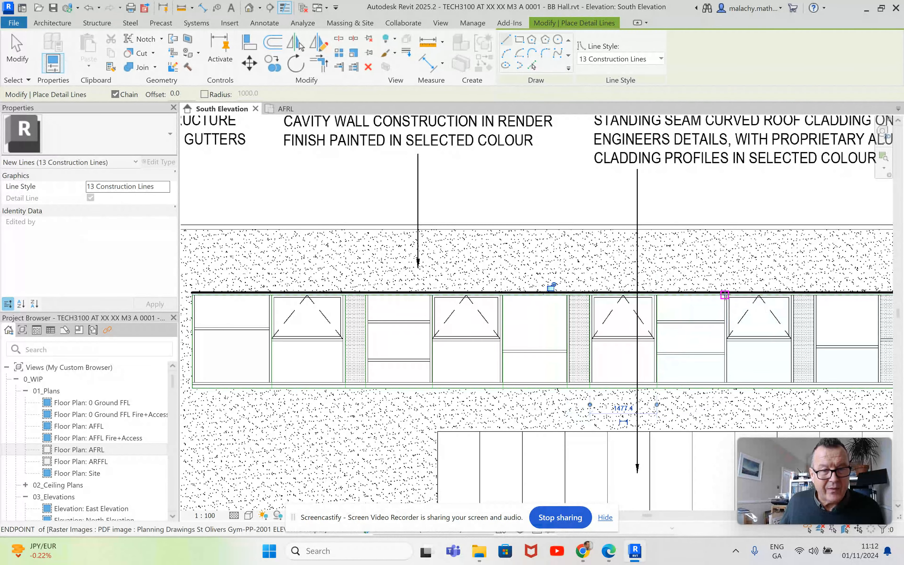
left_click(724, 389)
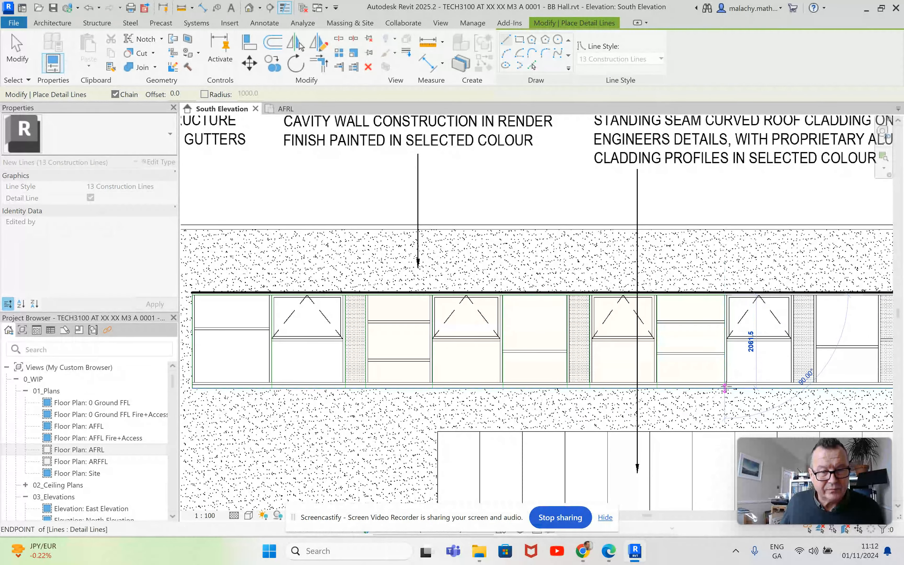
left_click(792, 294)
left_click(792, 388)
key("Escape")
scroll(757, 340, "down", 1)
middle_click_drag(673, 337, 367, 319)
scroll(494, 299, "up", 2)
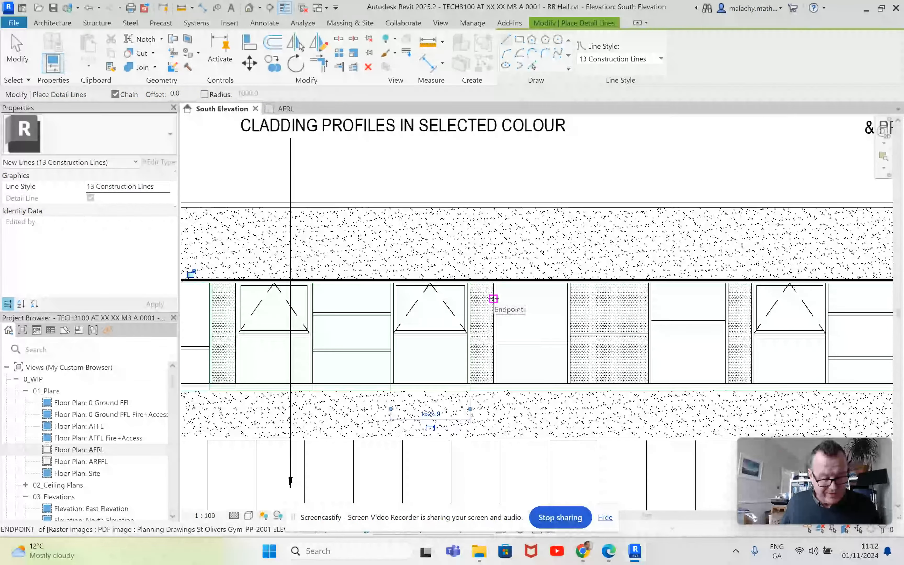
key("Escape")
Step: Compare the evenly spaced mullions of the modelled curtain wall with the traced divisions on the planning elevation
scroll(496, 298, "down", 4)
middle_click_drag(586, 323, 268, 310)
middle_click_drag(675, 313, 480, 317)
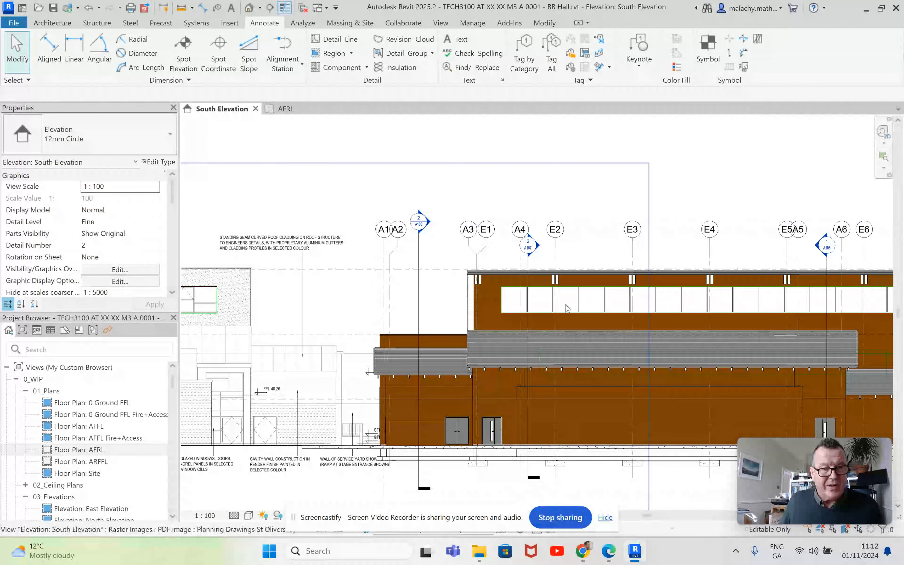
scroll(571, 300, "up", 4)
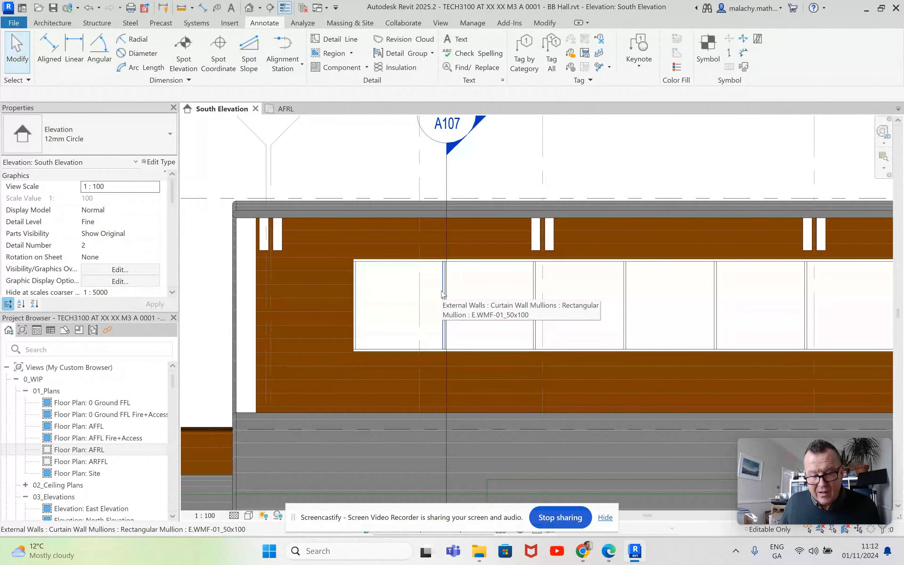
scroll(481, 300, "down", 5)
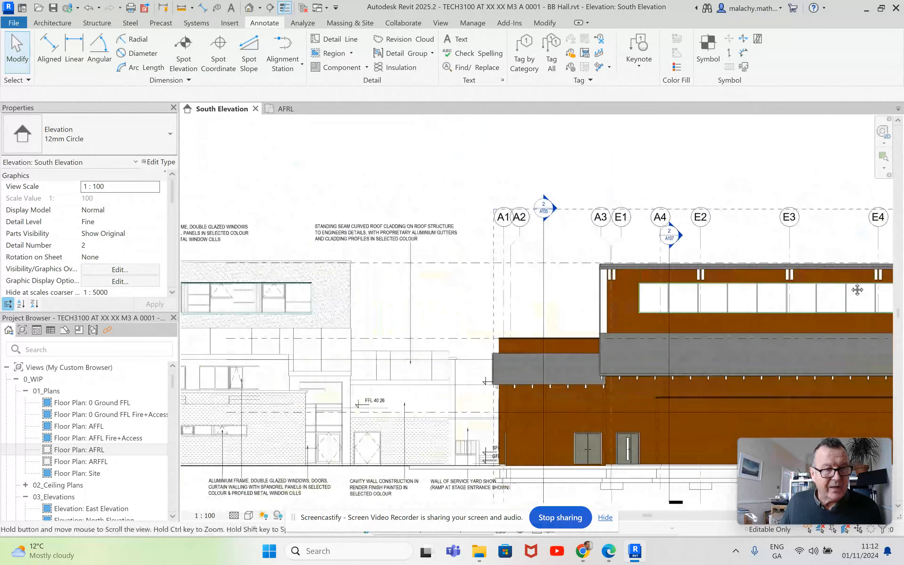
middle_click_drag(322, 314, 514, 300)
scroll(336, 301, "up", 4)
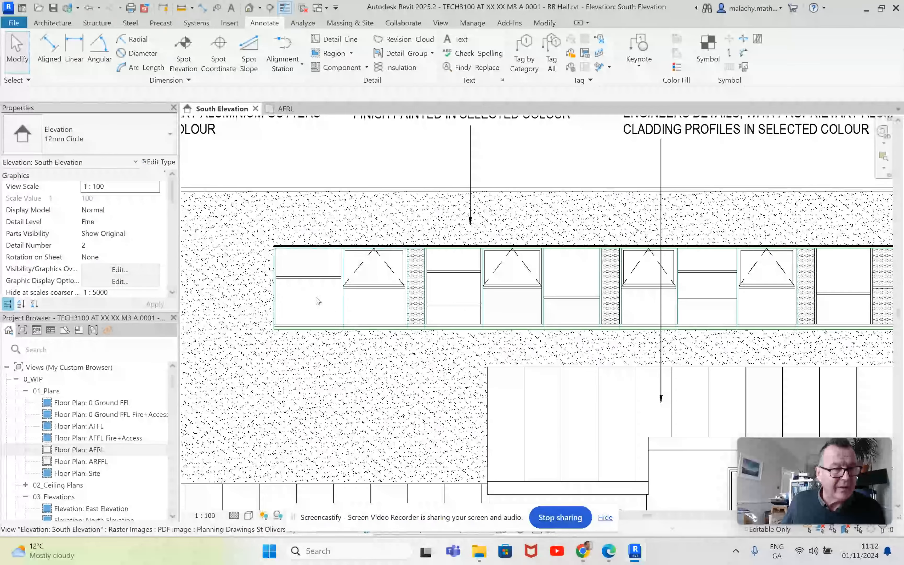
Step: Copy seven traced vertical lines from the drawn strip's upper west corner to the upper west corner of the modelled curtain wall
left_click(344, 305)
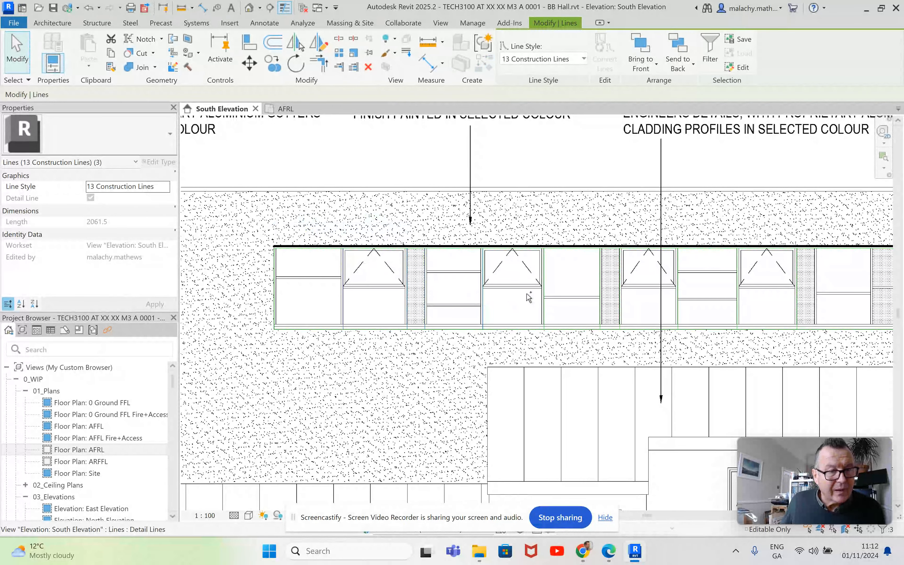
left_click(544, 294, "ctrl")
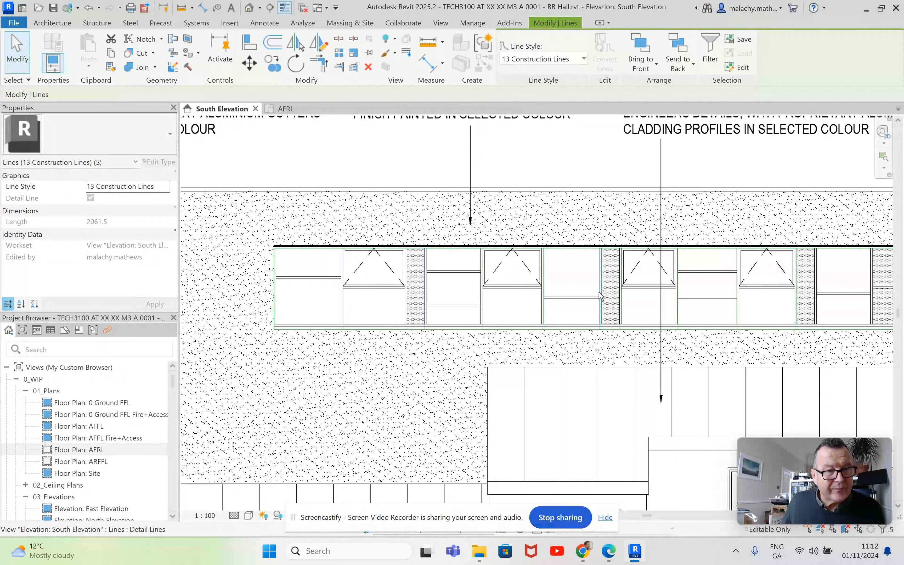
left_click(619, 293, "ctrl")
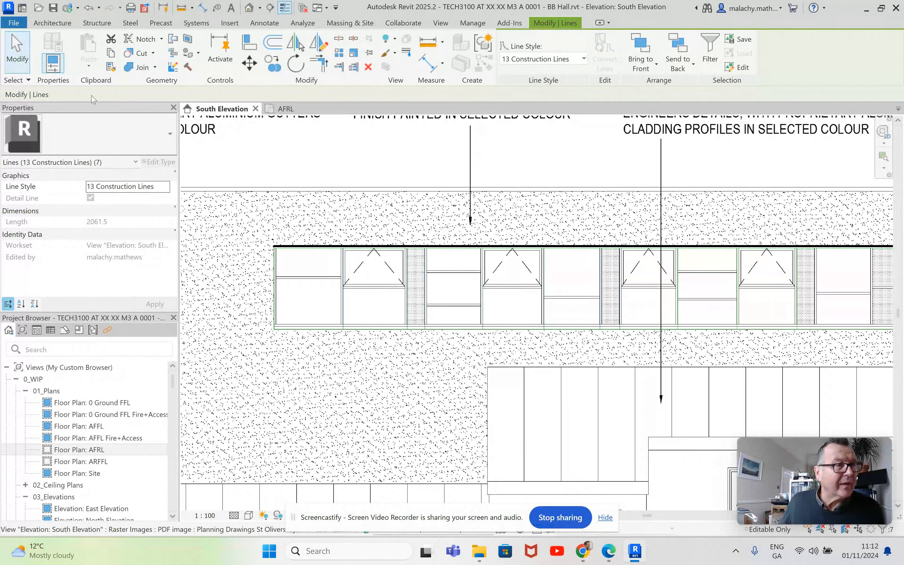
left_click(270, 67)
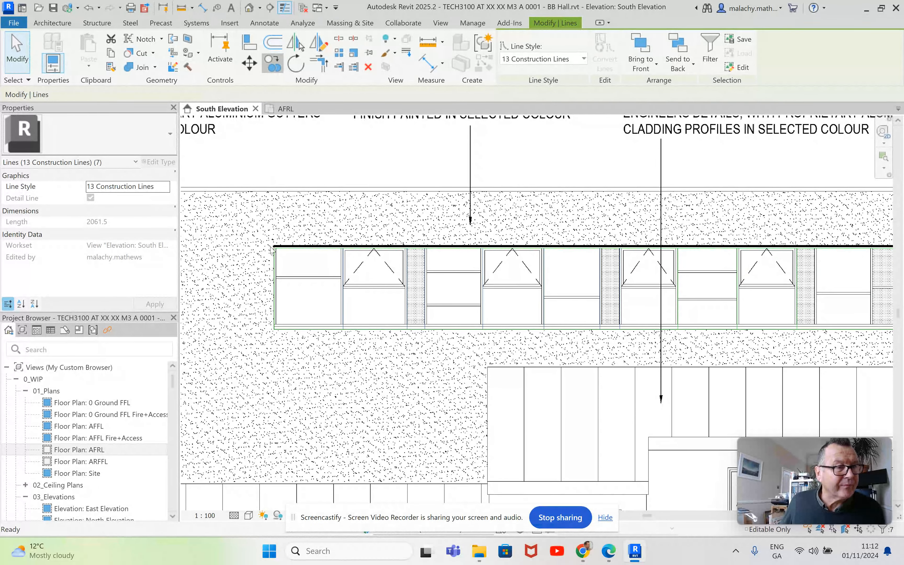
left_click(274, 246)
scroll(343, 256, "down", 3)
middle_click_drag(479, 266, 24, 286)
middle_click_drag(565, 293, 362, 297)
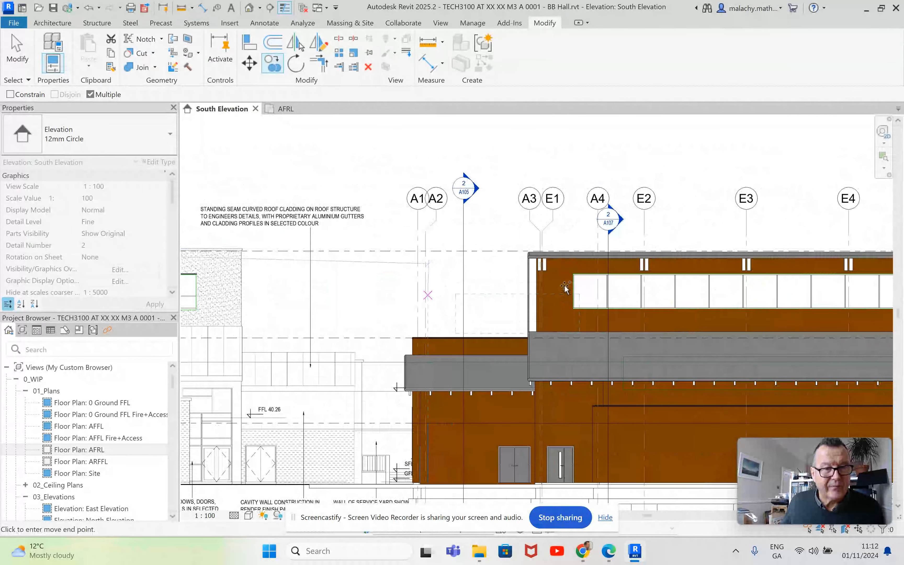
scroll(571, 281, "up", 7)
left_click(589, 236)
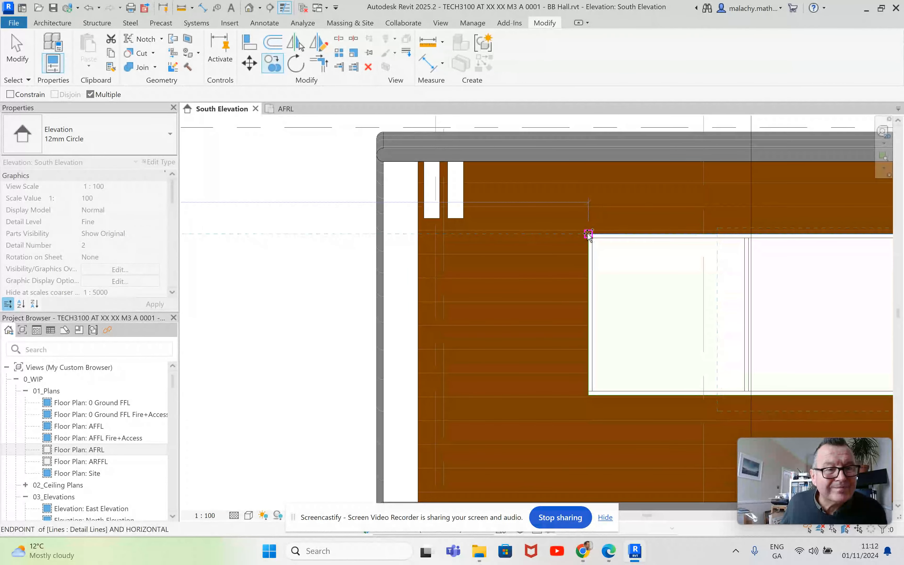
Step: Finish copying and align the curtain wall's westernmost intermediate grid line to the first copied vertical line, with locking
left_click(561, 296)
key("Escape")
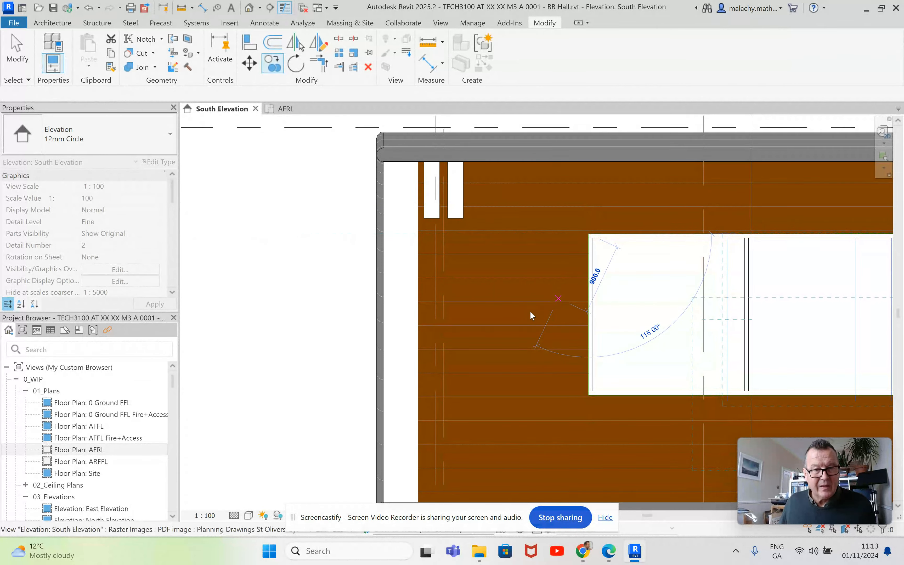
scroll(459, 308, "down", 3)
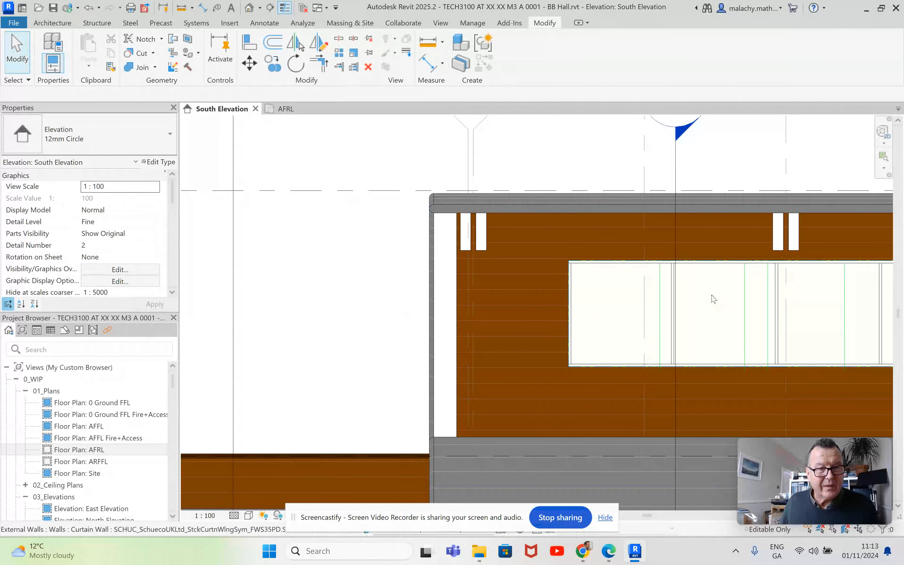
scroll(709, 295, "up", 6)
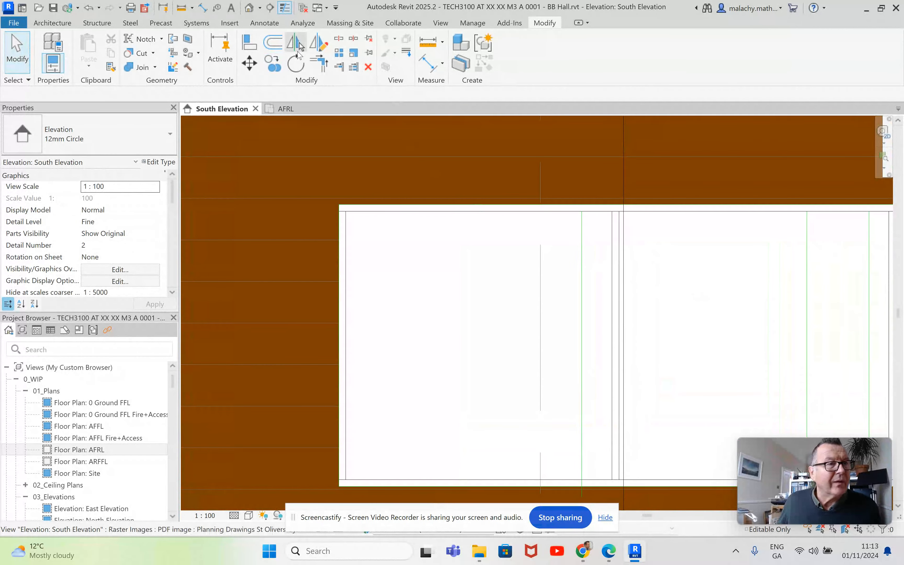
left_click(249, 42)
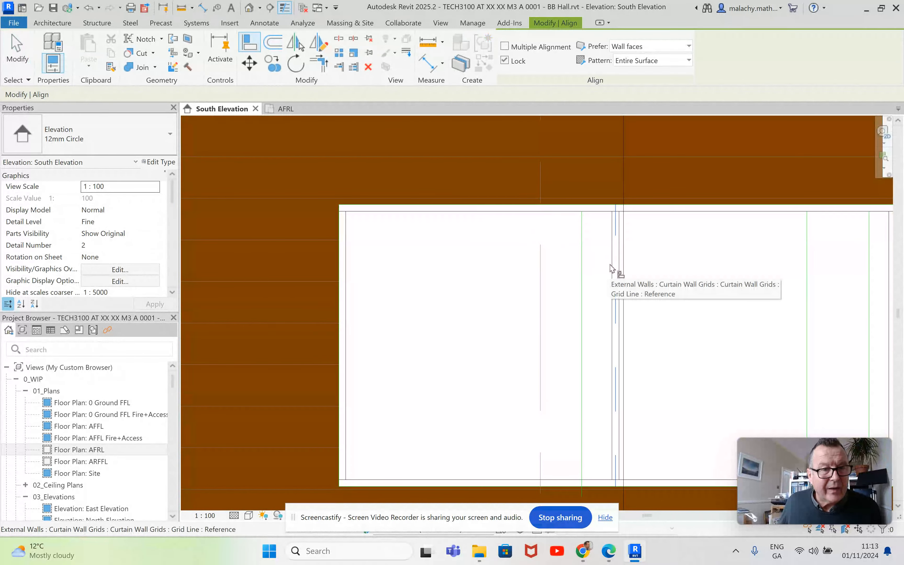
left_click(582, 267)
left_click(615, 267)
scroll(730, 269, "down", 1)
Step: Align the next two curtain grid lines to the second and third copied vertical lines, then end aligning
middle_click_drag(726, 270, 480, 269)
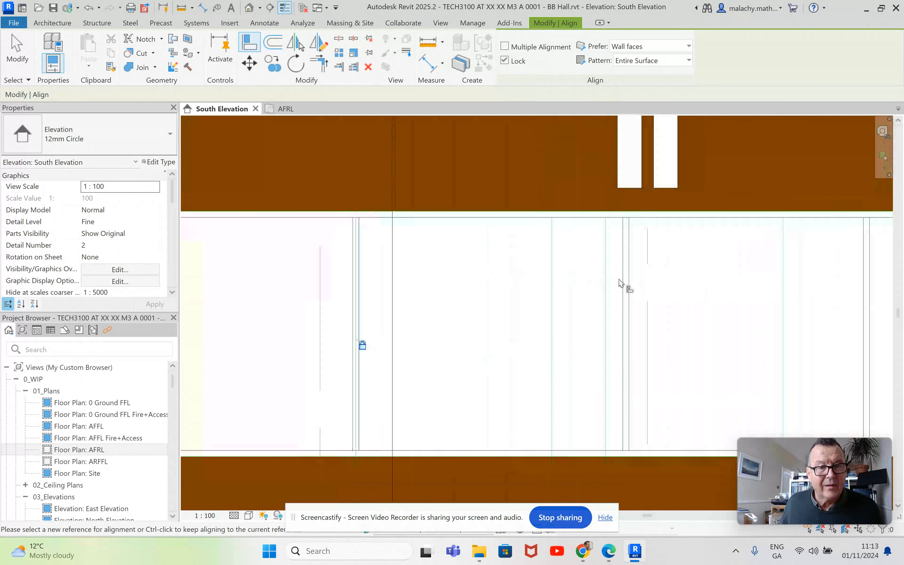
left_click(558, 292)
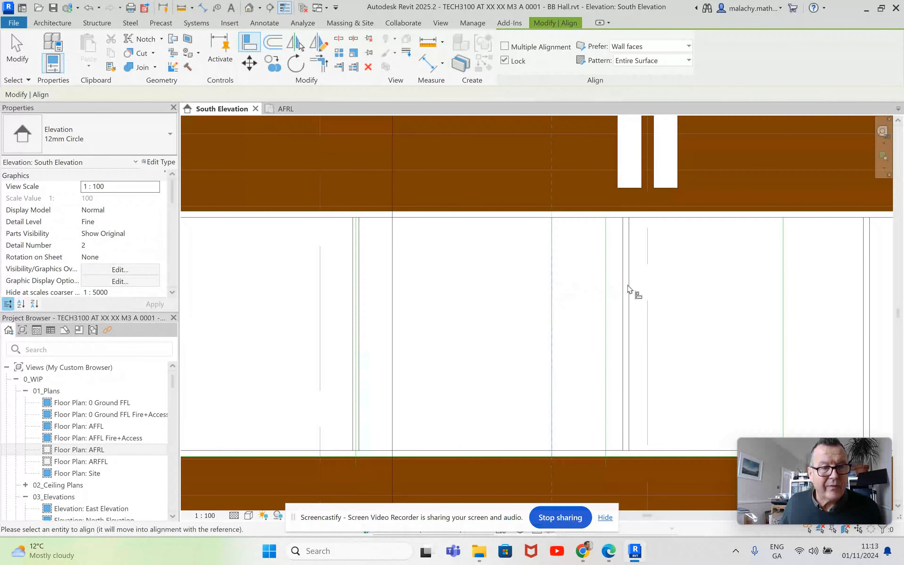
left_click(630, 290)
scroll(673, 280, "down", 1)
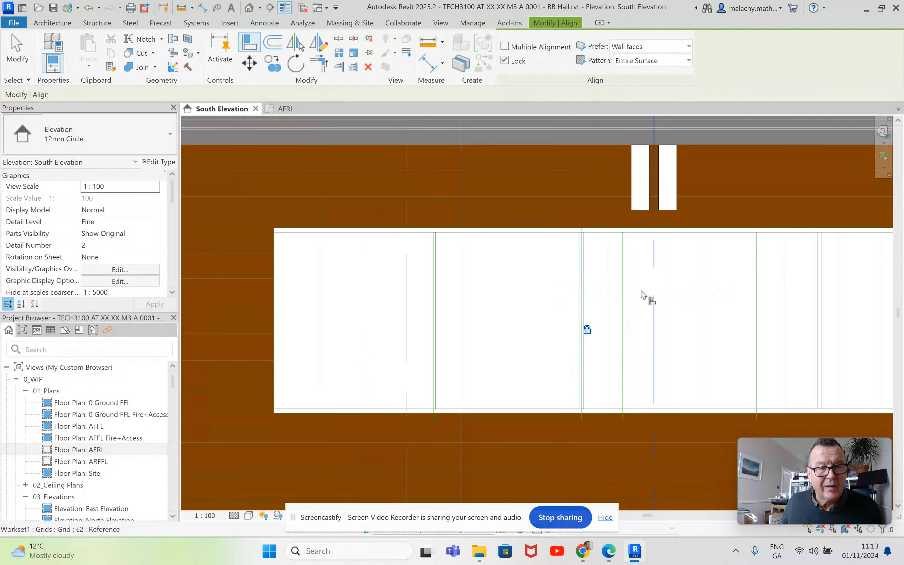
left_click(624, 288)
left_click(820, 298)
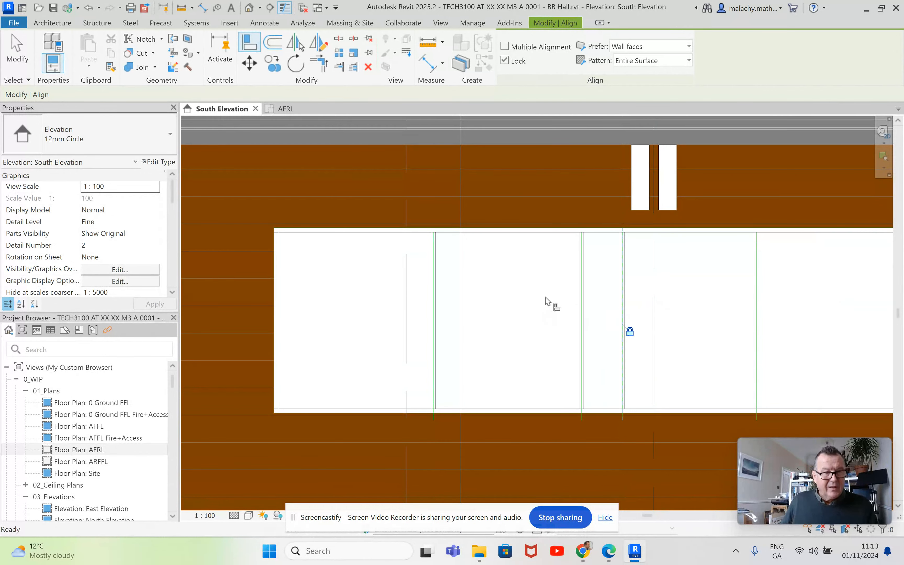
left_click(524, 312)
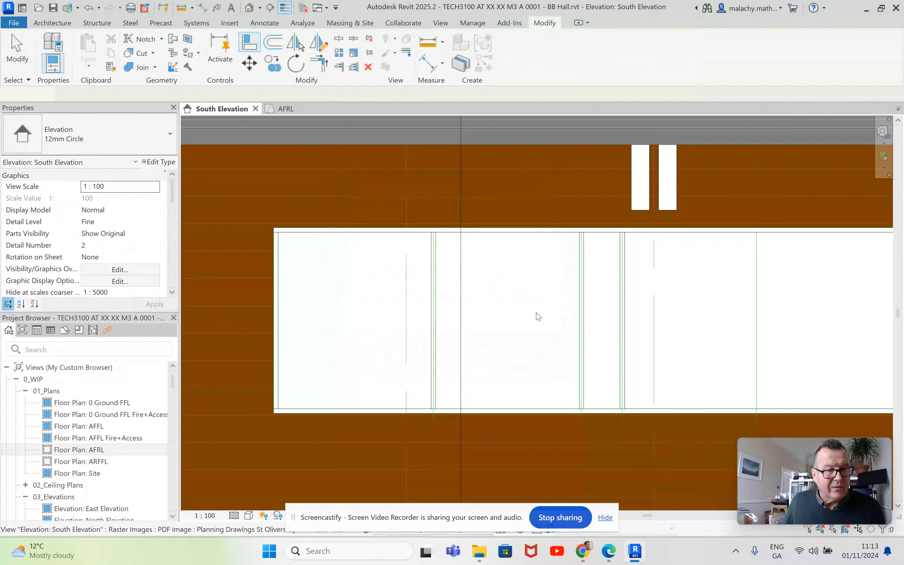
Step: Trace the first bay's transom on the planning elevation with a detail line about 1720 mm long in the 13 Construction Lines style
scroll(549, 318, "down", 4)
middle_click_drag(554, 321, 802, 320)
middle_click_drag(631, 307, 784, 303)
mouse_move(459, 309)
middle_mouse_down()
mouse_move(887, 307)
mouse_move(766, 312)
middle_mouse_up()
middle_click_drag(379, 313, 627, 313)
scroll(465, 300, "up", 3)
scroll(465, 305, "up", 2)
key("Escape")
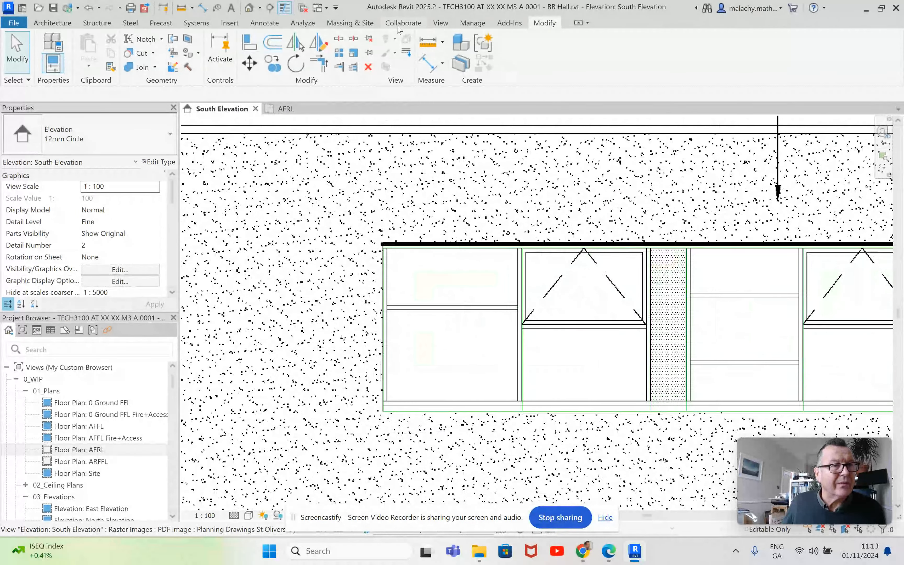
left_click(265, 23)
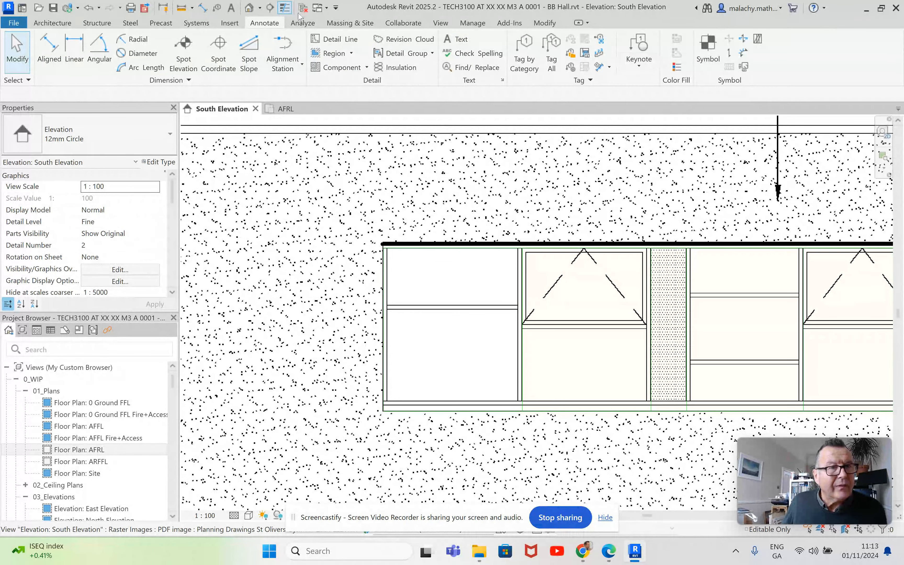
left_click(344, 39)
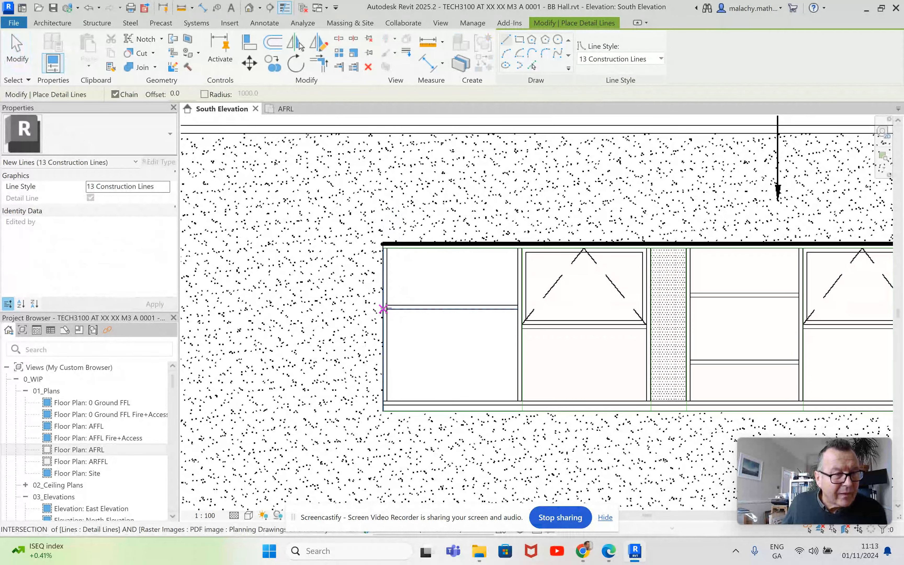
left_click(383, 308)
scroll(383, 308, "up", 3)
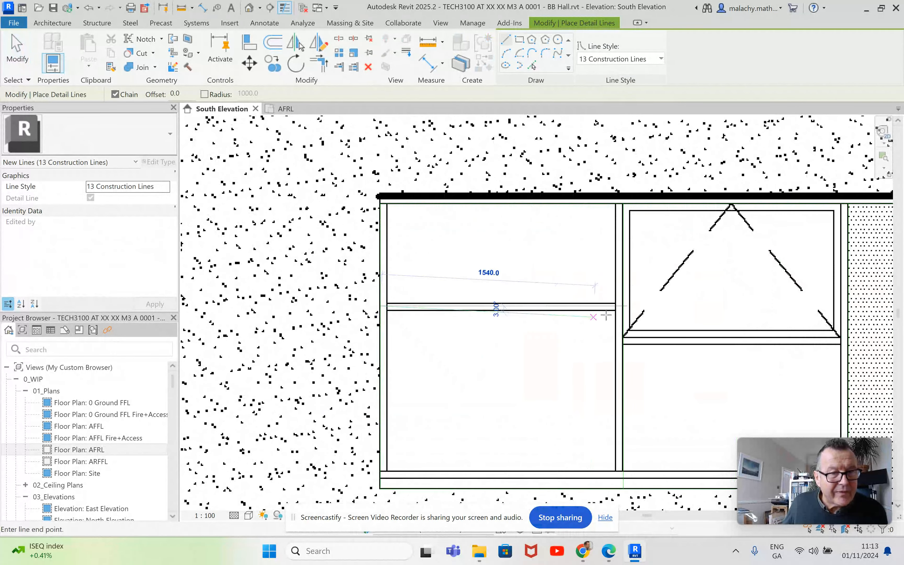
left_click(616, 307)
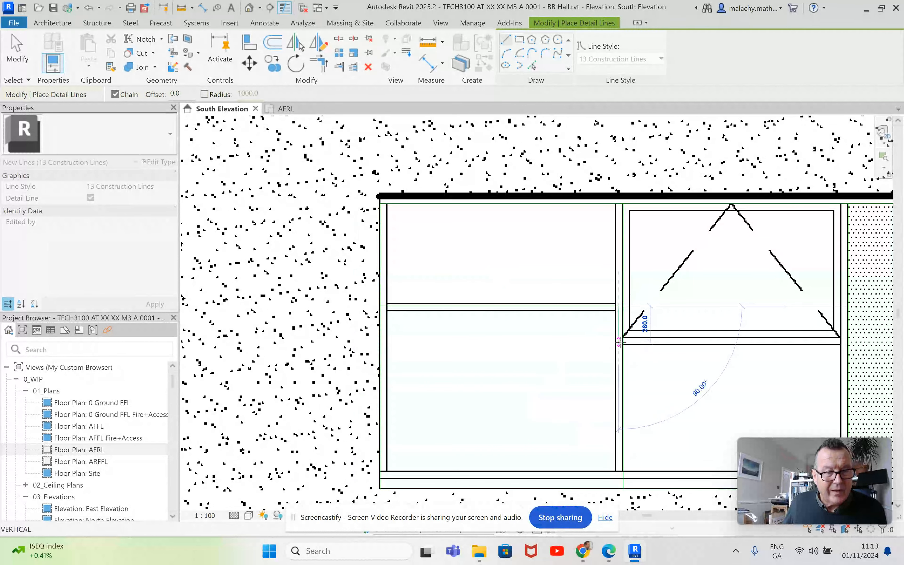
Step: Continue the chain about 260 mm down the mullion, trace the second bay's transom to its far mullion, and finish drawing
left_click(618, 341)
left_click(842, 342)
key("Escape")
key("Escape")
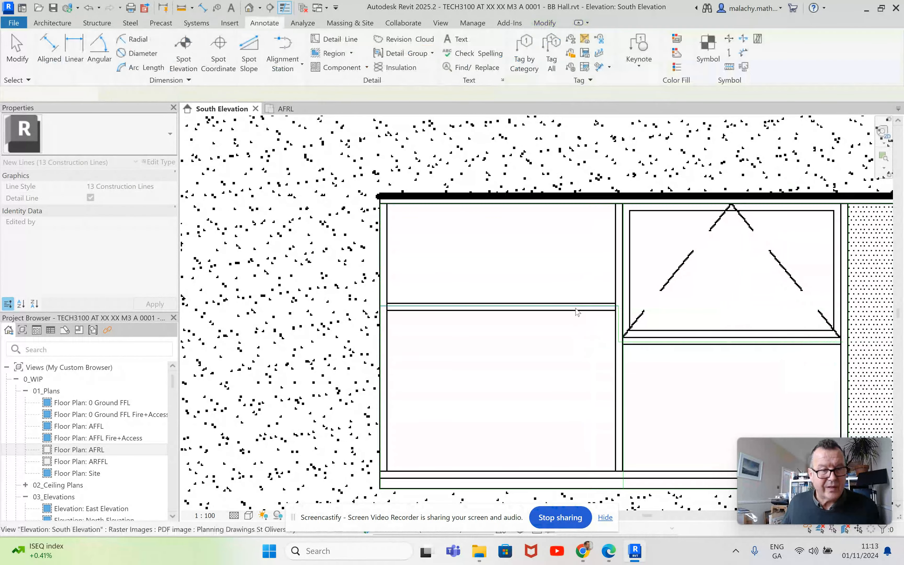
Step: Copy the two traced transom lines from the drawn strip's upper west corner to the upper west corner of the modelled curtain wall
left_click(574, 306)
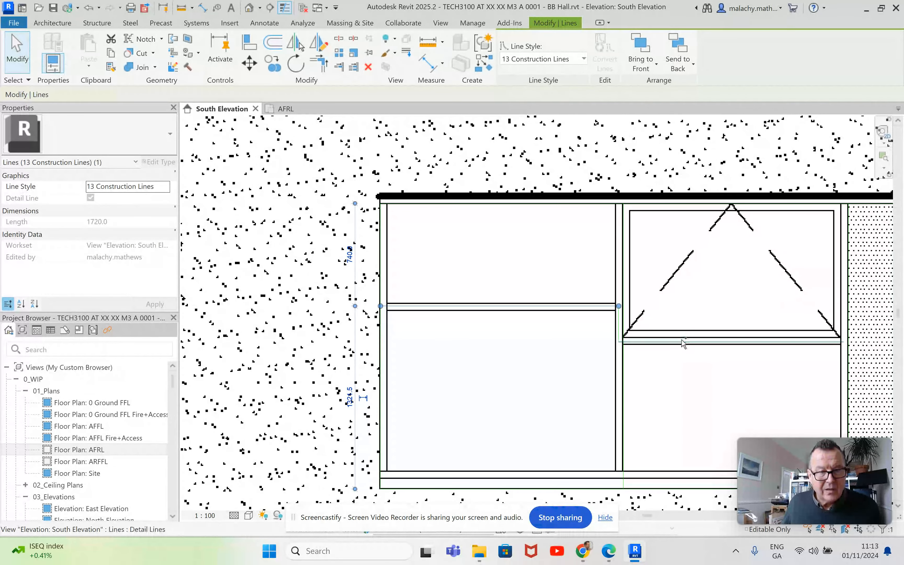
left_click(522, 297, "ctrl")
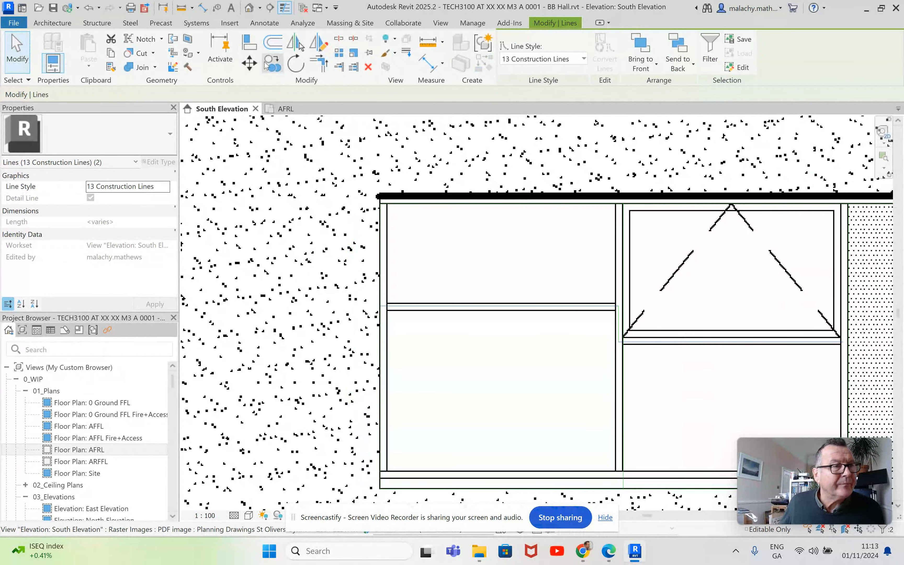
key("c")
key("c")
left_click(382, 205)
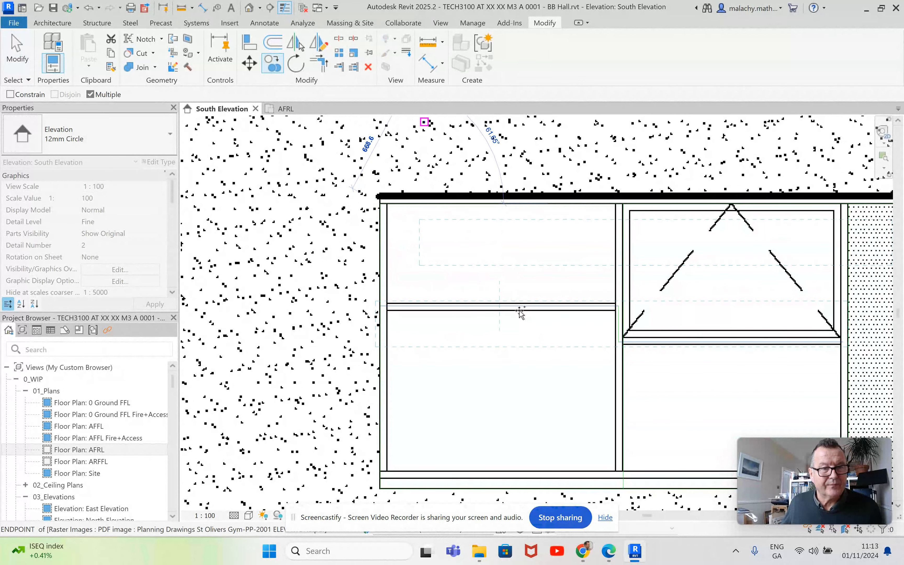
scroll(520, 311, "down", 10)
scroll(653, 300, "down", 1)
middle_click_drag(785, 294, 316, 298)
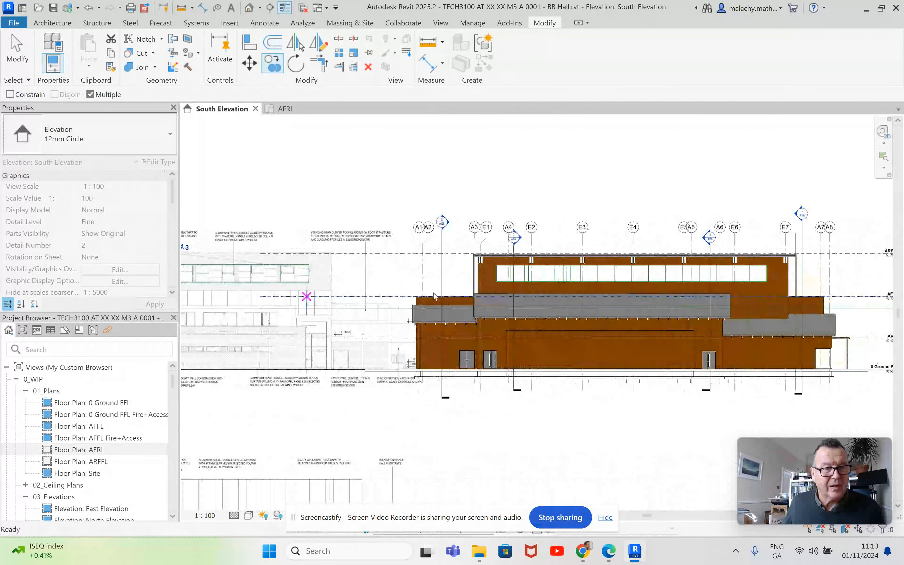
scroll(501, 264, "up", 8)
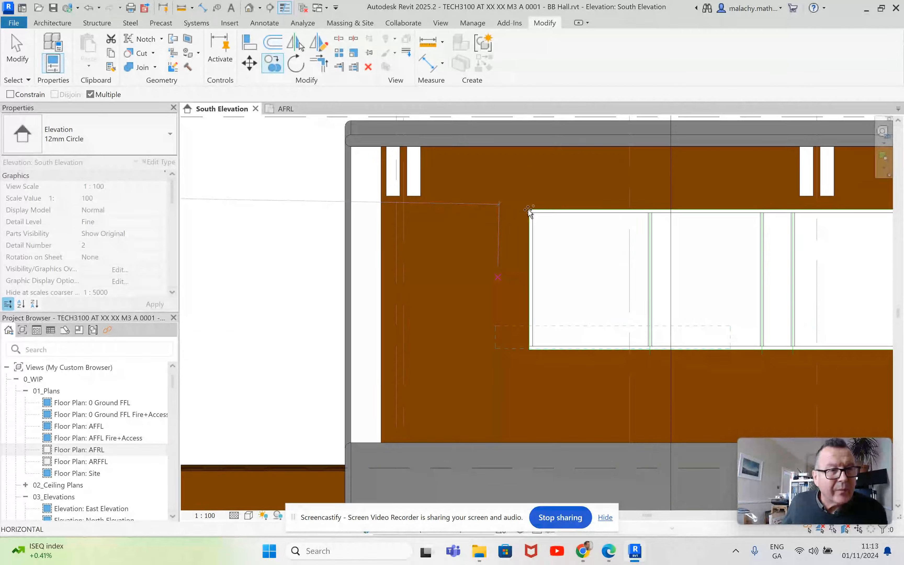
scroll(530, 210, "up", 2)
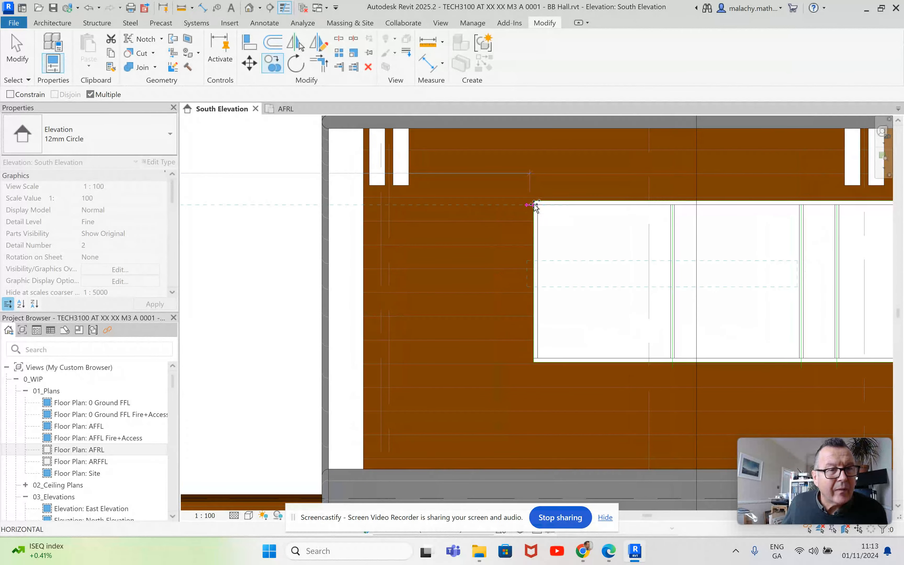
left_click(535, 206)
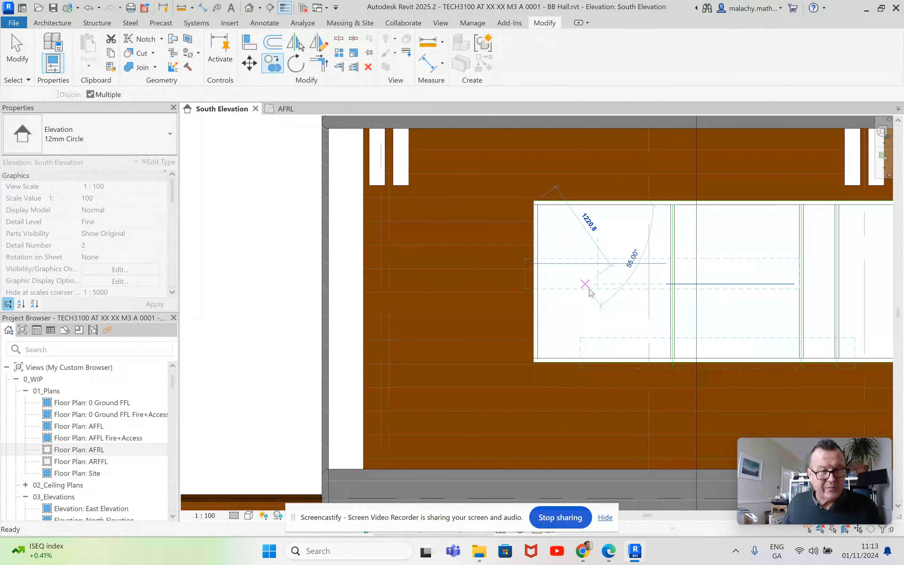
key("Escape")
key("Escape")
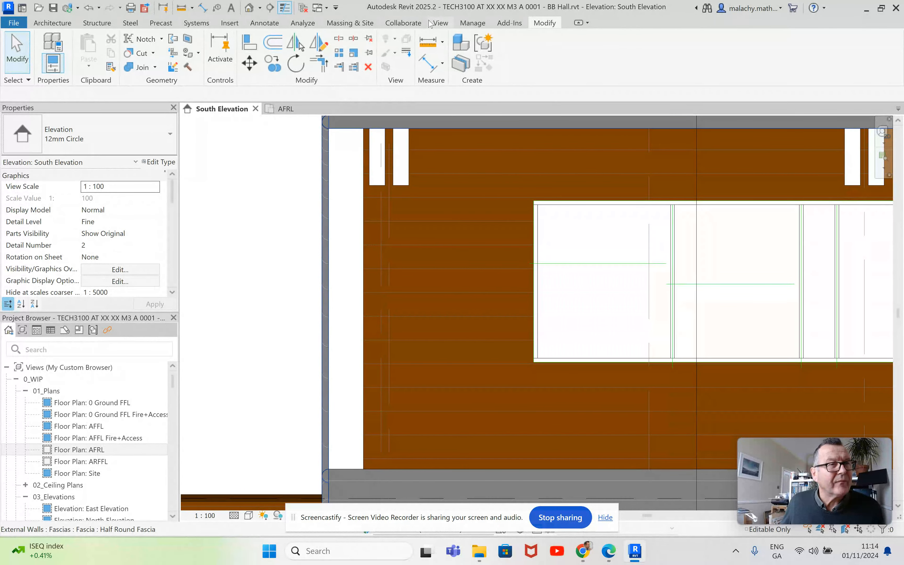
Step: Place one-segment horizontal curtain grid lines along the copied transom lines in the first two bays of the curtain wall
left_click(52, 23)
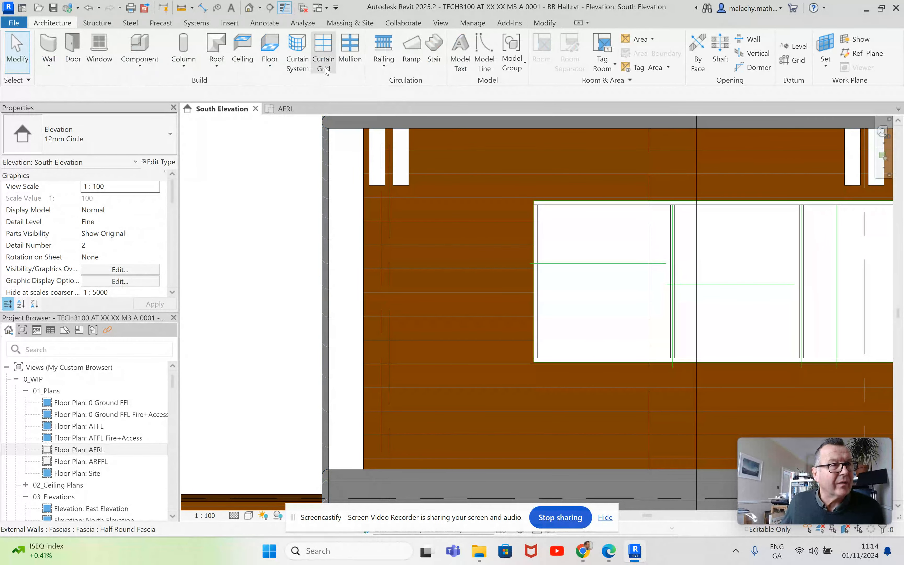
left_click(323, 59)
left_click(548, 56)
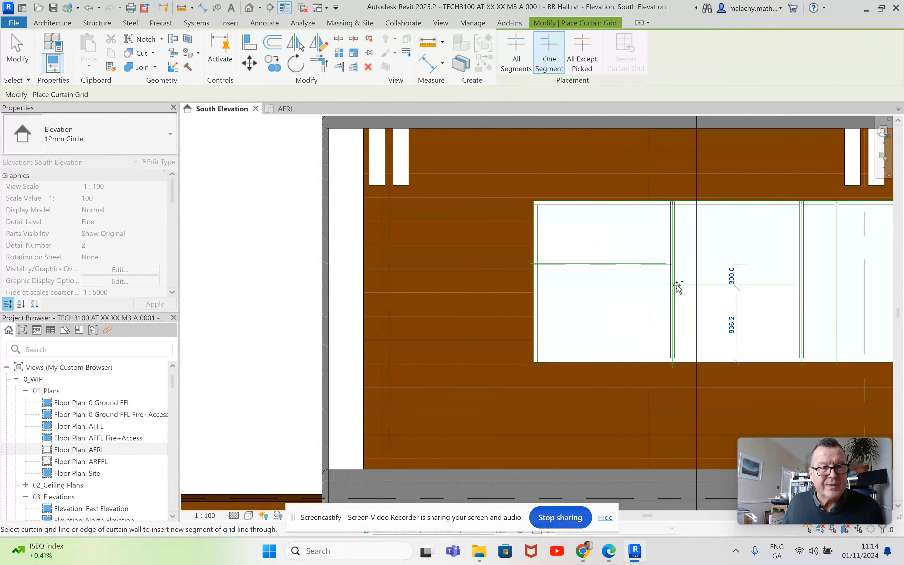
scroll(679, 292, "up", 2)
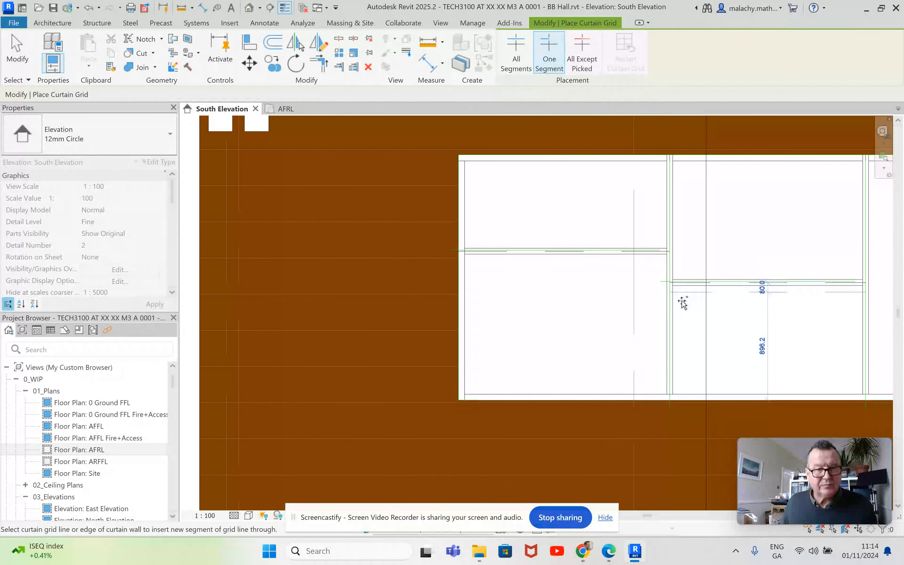
key("Escape")
key("Escape")
scroll(686, 311, "down", 3)
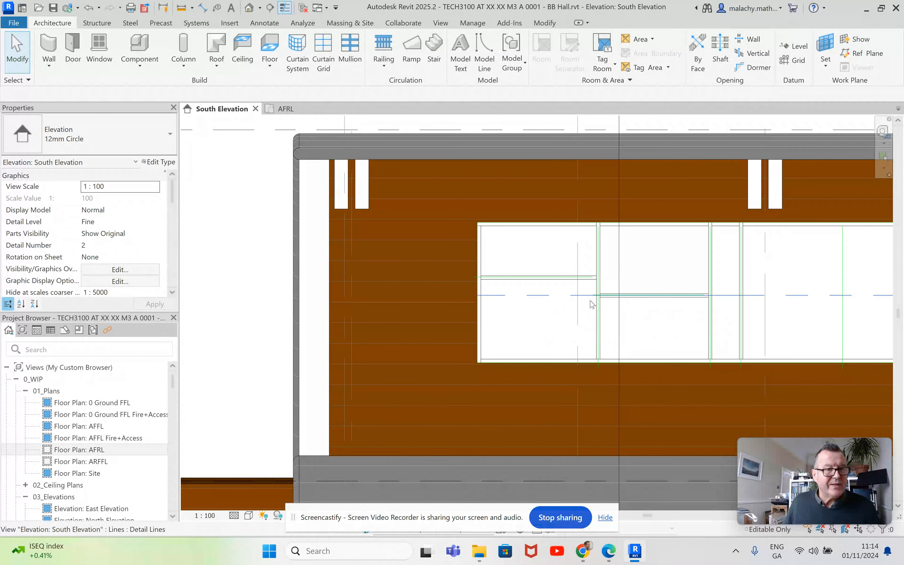
Step: Examine the transoms, opening windows and spandrels of the high-level strip on the planning elevation
scroll(590, 301, "down", 6)
scroll(385, 313, "down", 1)
middle_click_drag(463, 313, 823, 322)
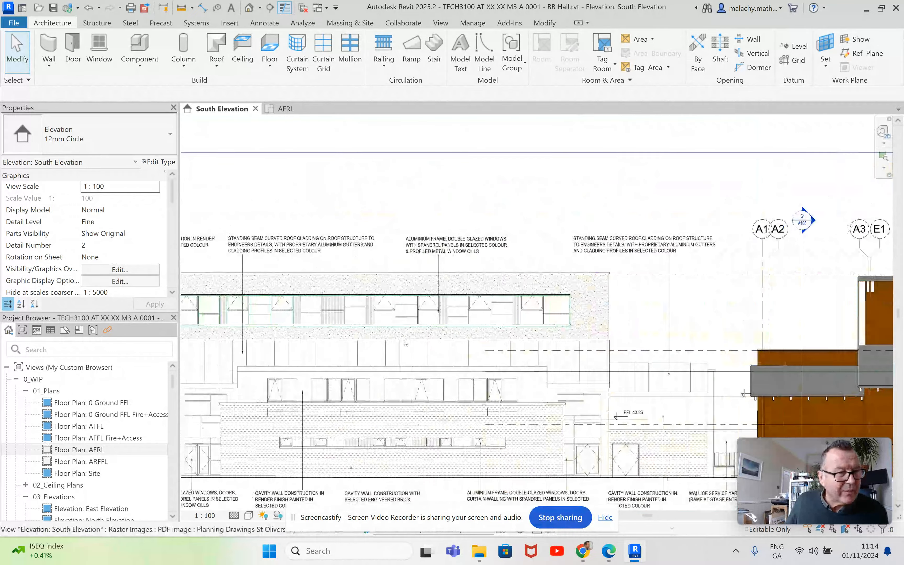
scroll(377, 338, "up", 1)
middle_click_drag(374, 337, 505, 333)
middle_click_drag(353, 316, 521, 317)
scroll(376, 306, "up", 4)
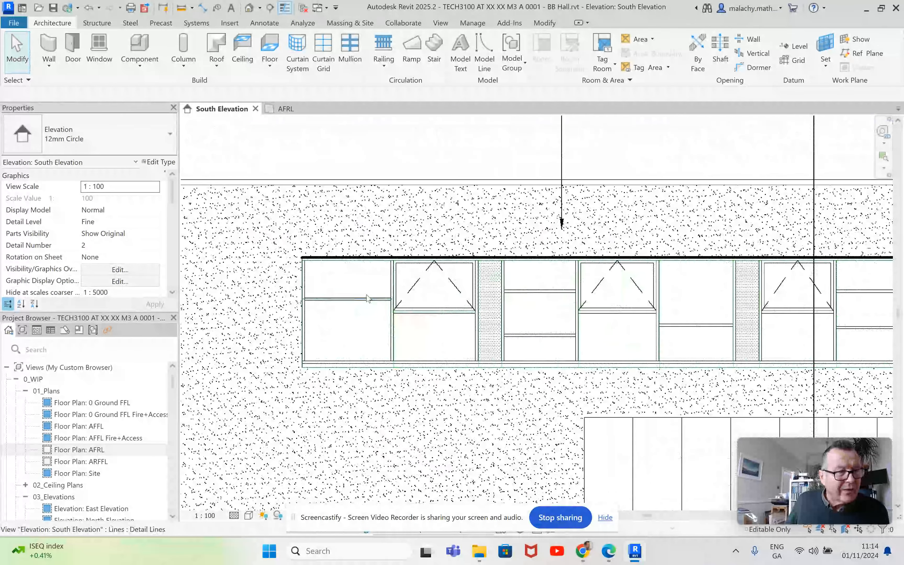
scroll(426, 293, "down", 5)
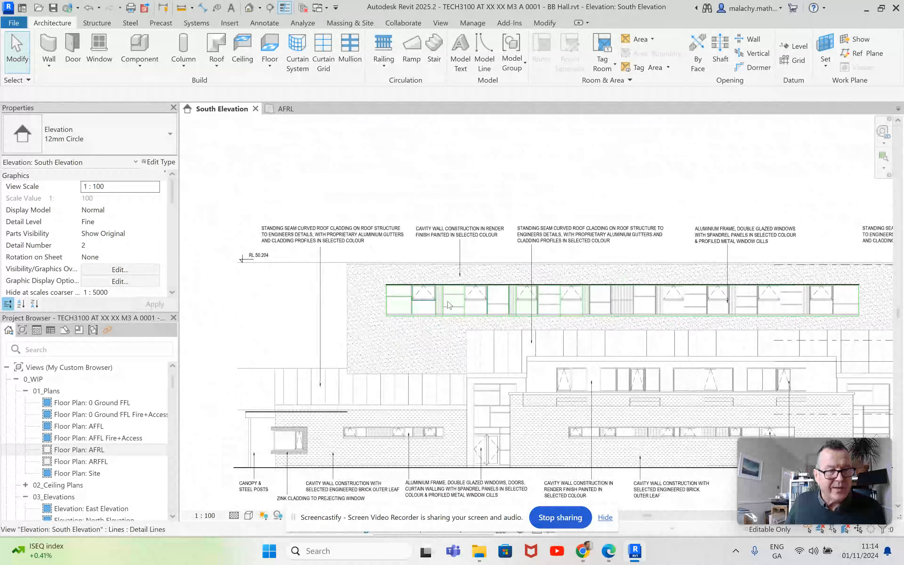
Step: Select the upper glazing panel in the second bay of the modelled curtain wall and unpin it
middle_click_drag(456, 309, 243, 314)
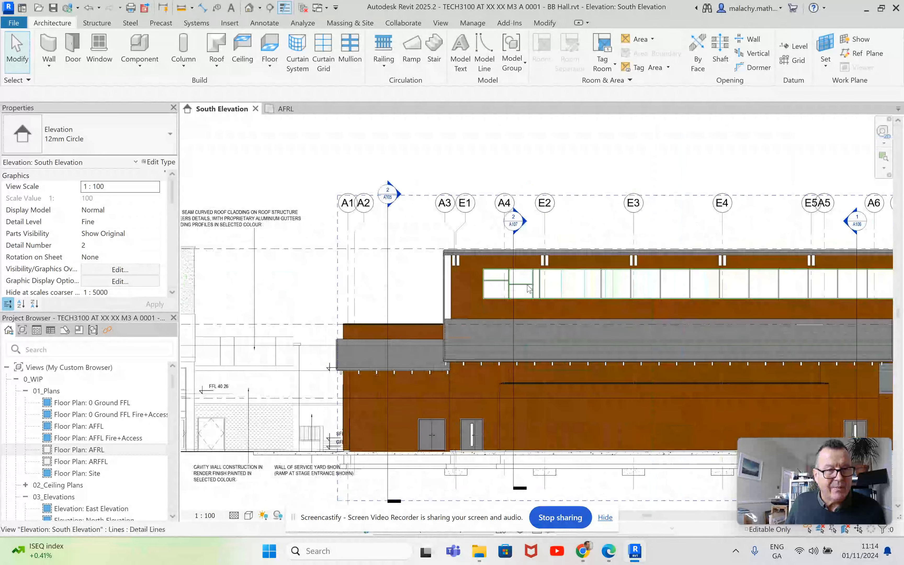
scroll(519, 280, "up", 5)
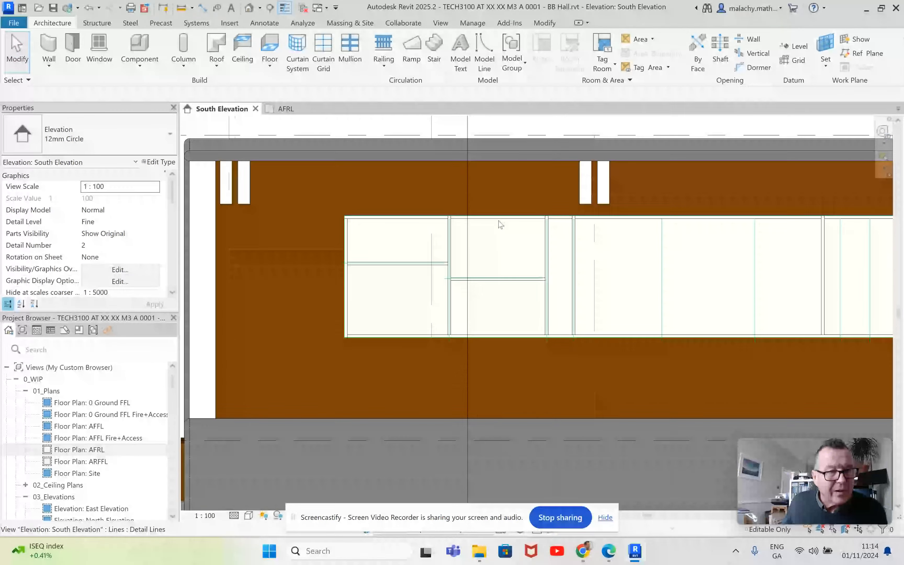
key("Tab")
key("Tab")
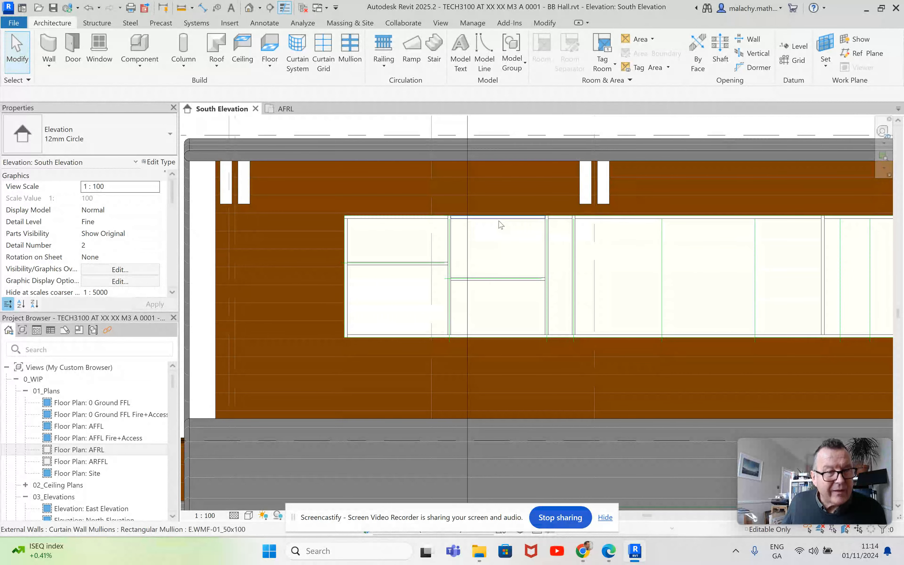
left_click(499, 222)
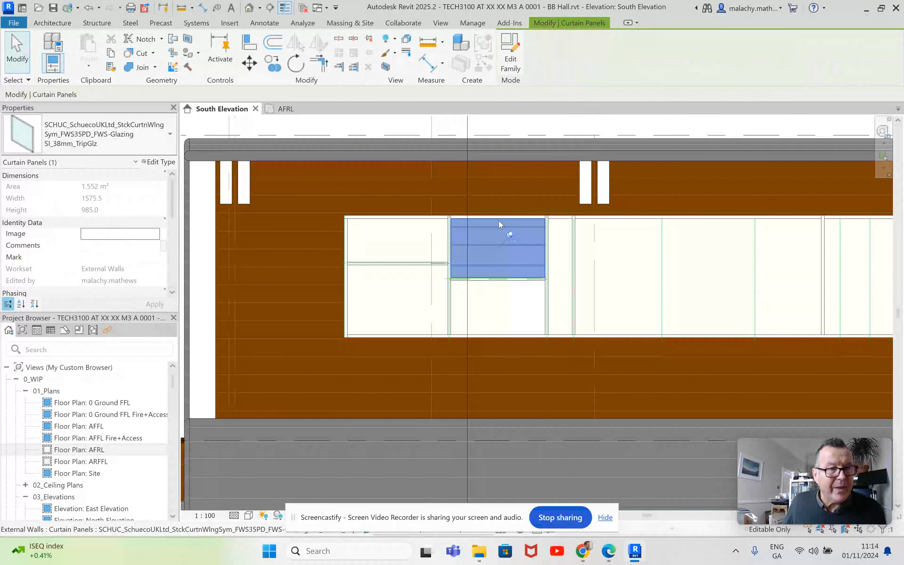
left_click(511, 237)
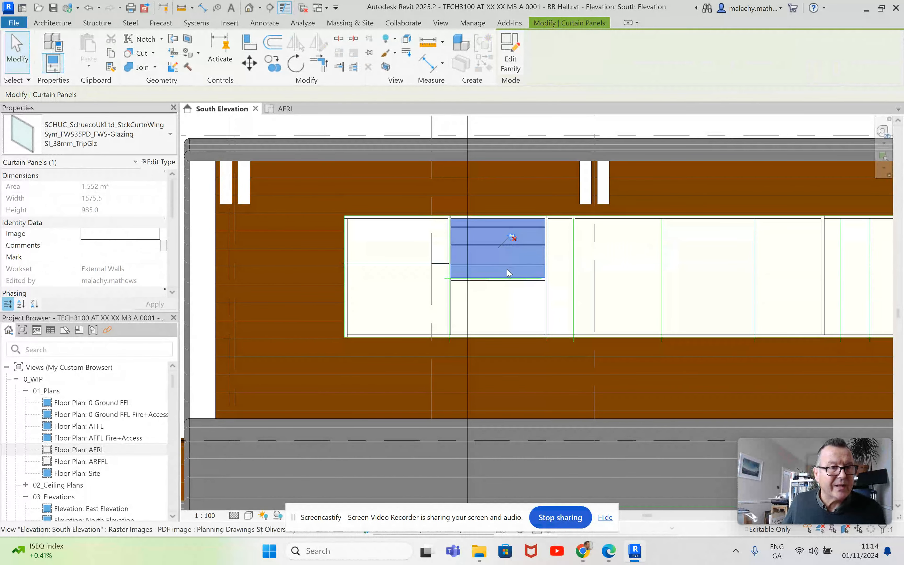
Step: Change the unpinned upper panel in the second bay to the AWS114ParallelOperationOpeningOutwards_Manual_Family-01 window type
left_click(156, 149)
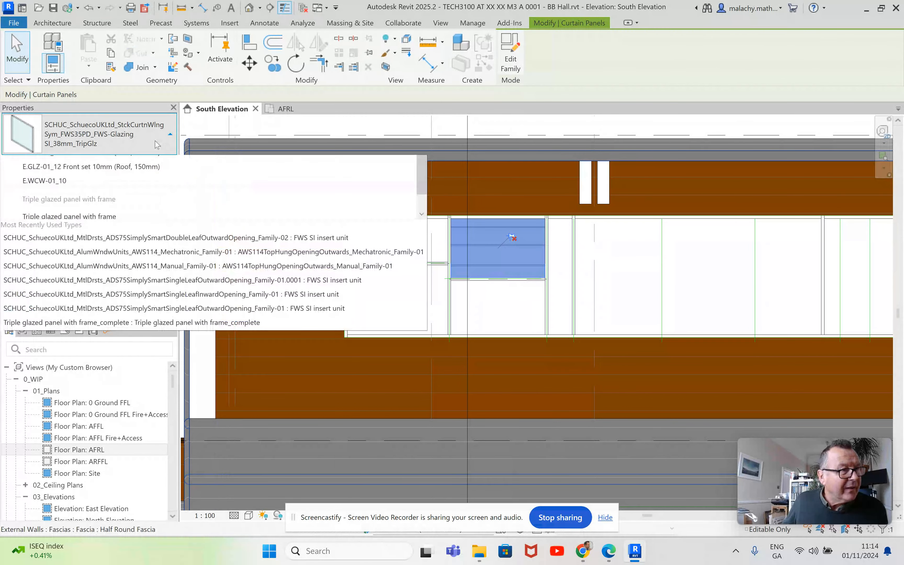
scroll(125, 265, "up", 4)
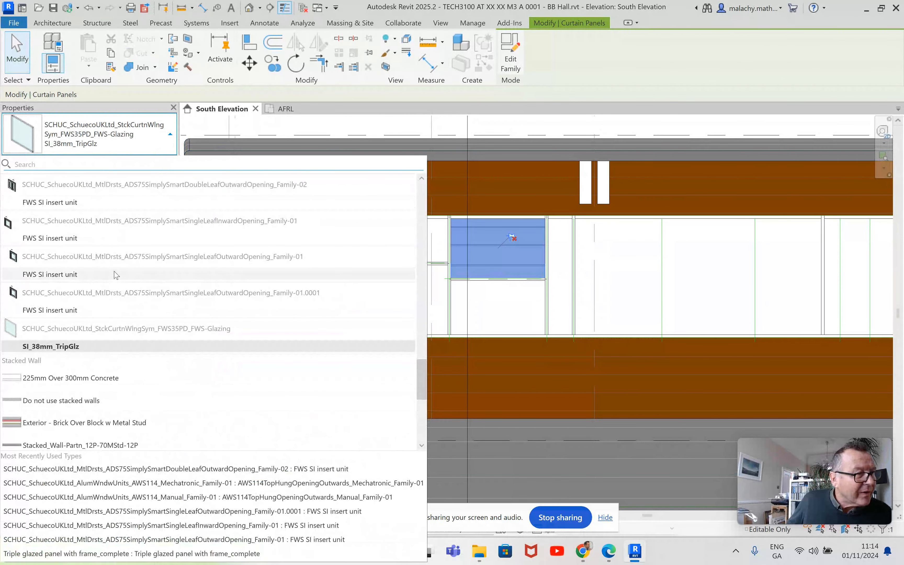
mouse_move(228, 260)
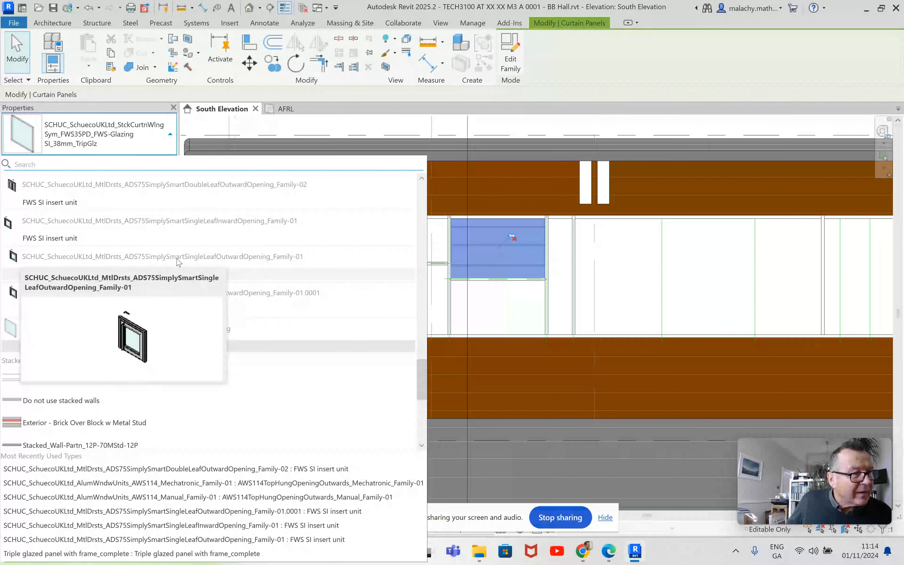
mouse_move(181, 225)
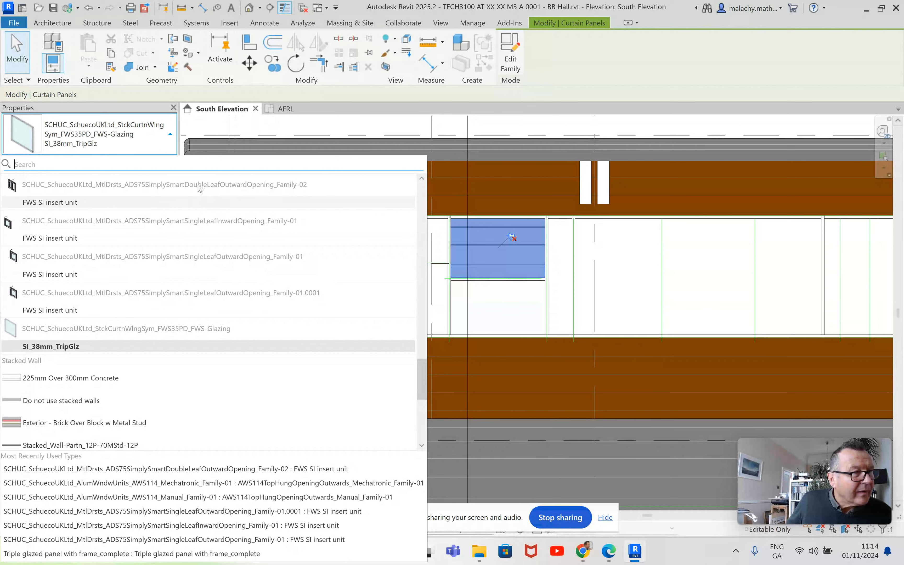
scroll(194, 224, "up", 2)
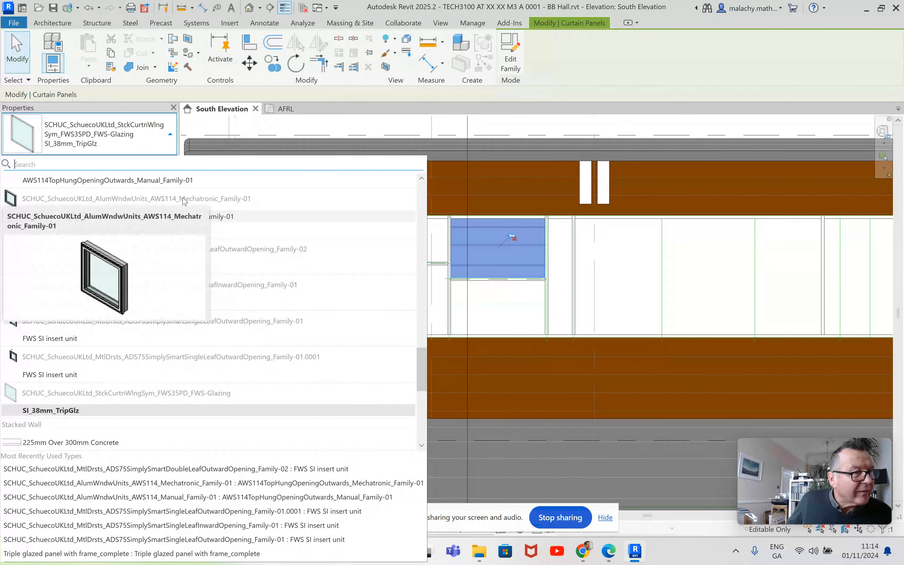
scroll(183, 200, "up", 2)
mouse_move(150, 242)
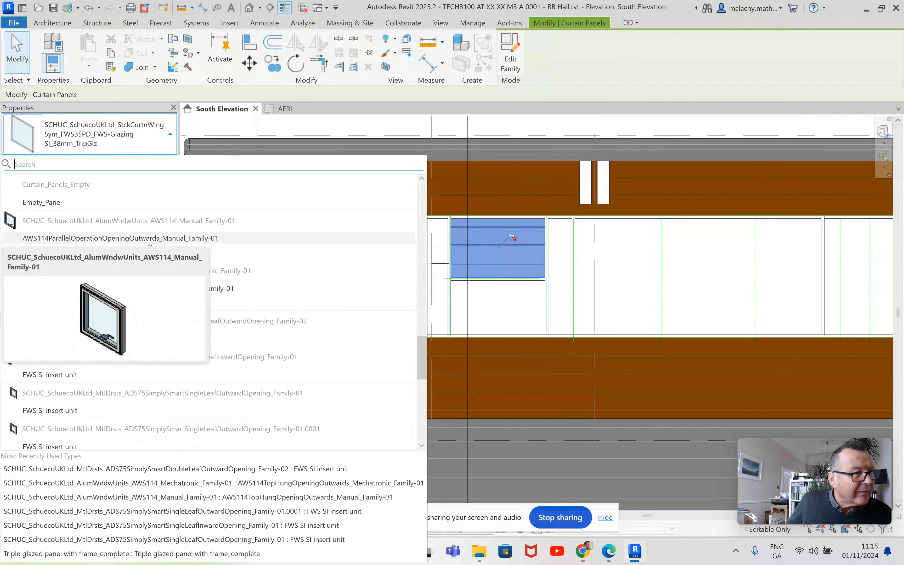
left_click(149, 238)
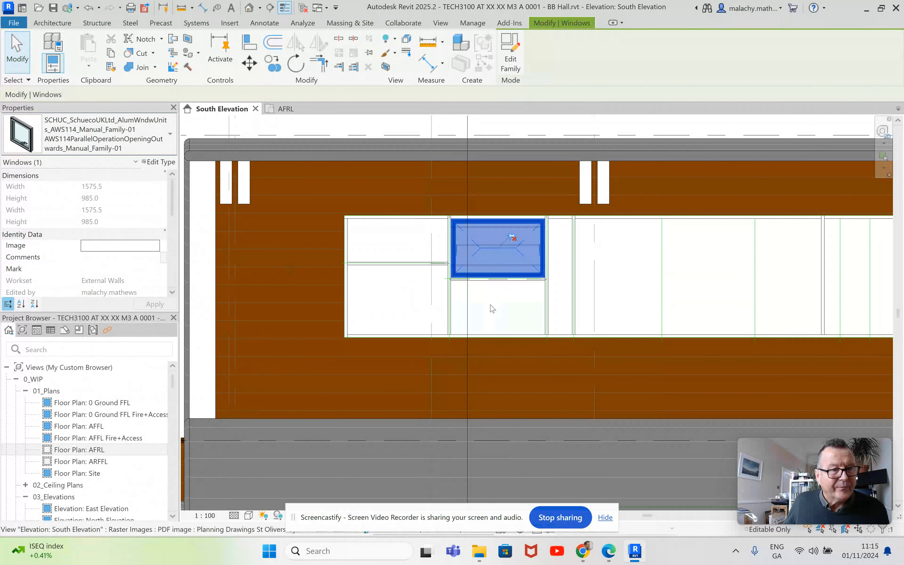
key("Escape")
scroll(499, 264, "up", 2)
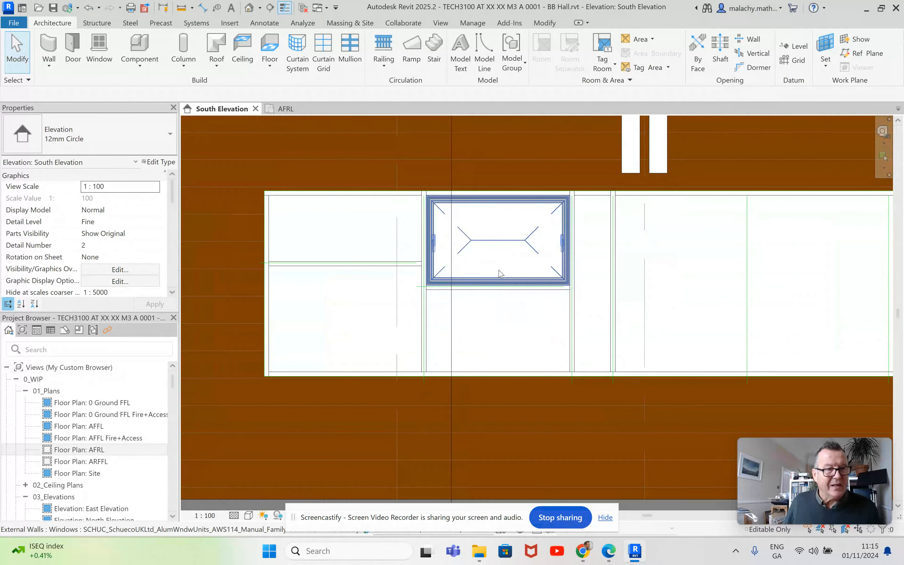
Step: Unpin the narrow full-height panel beside the opening window and change it to System Panel E.GLZ-01_12 Centred in 100mm
scroll(499, 273, "down", 1)
scroll(488, 316, "down", 1)
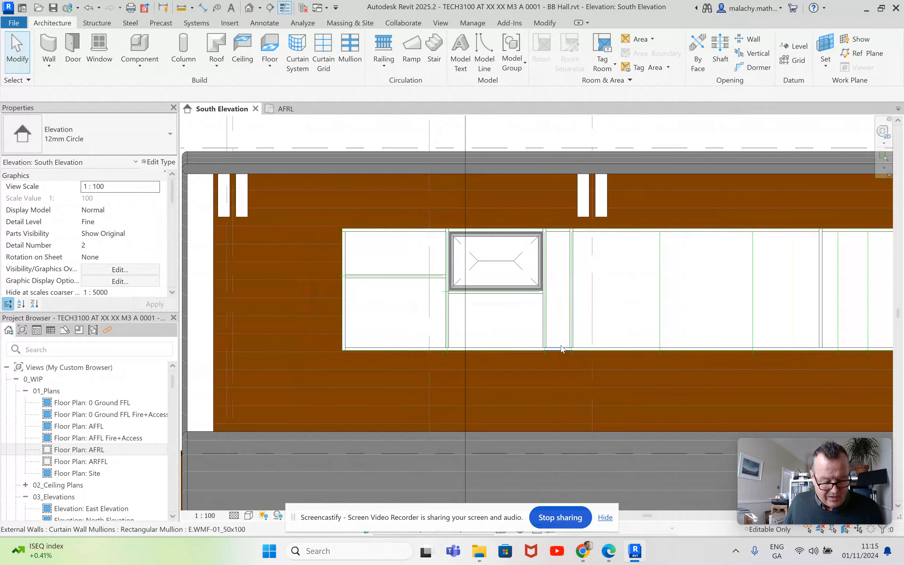
key("Tab")
key("Tab")
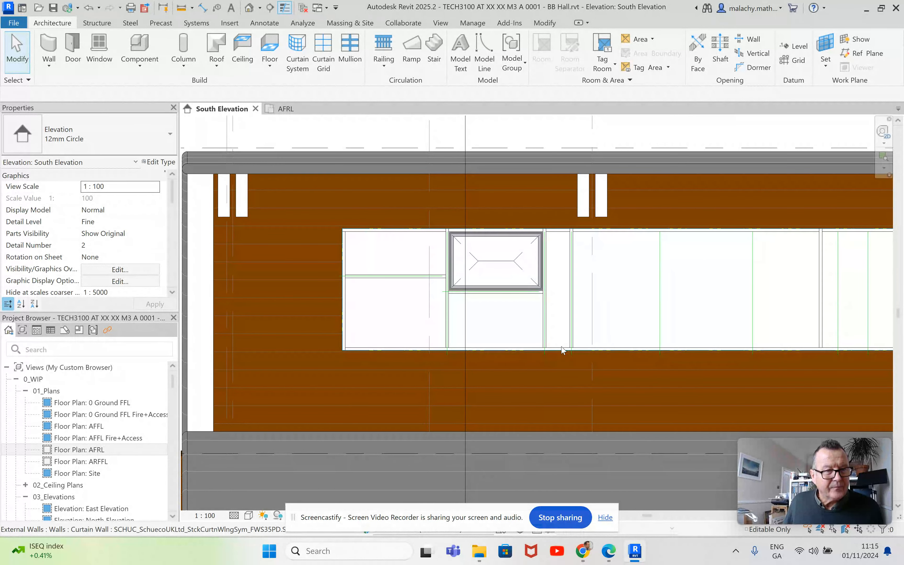
key("Tab")
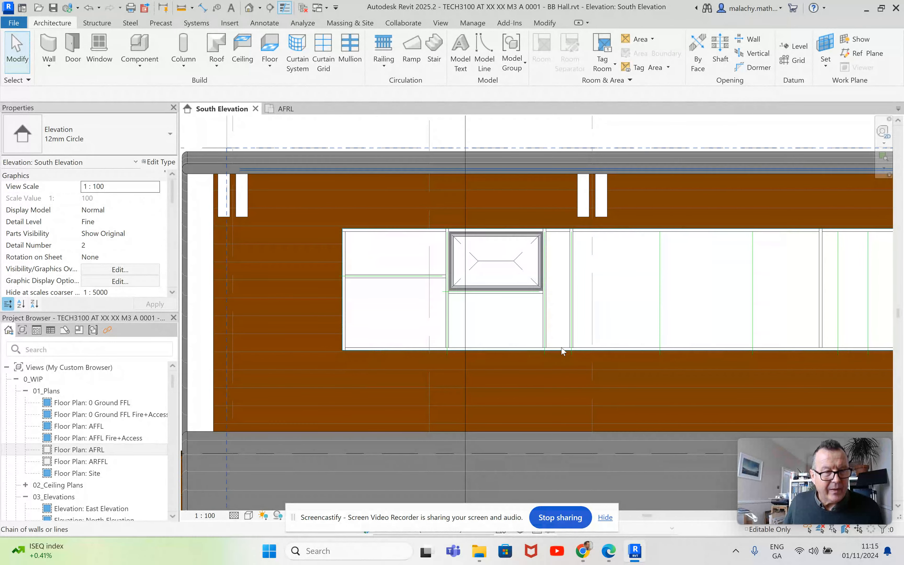
left_click(569, 277)
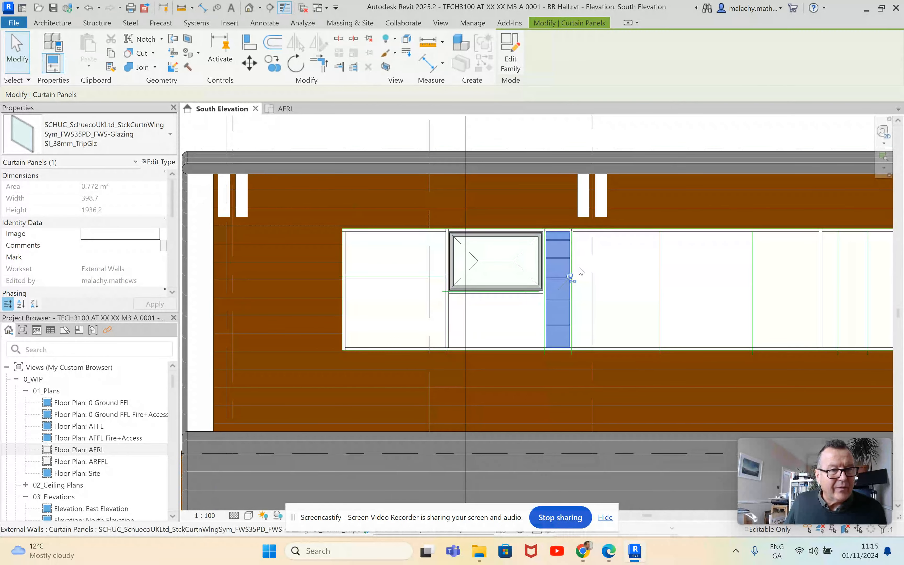
left_click(146, 130)
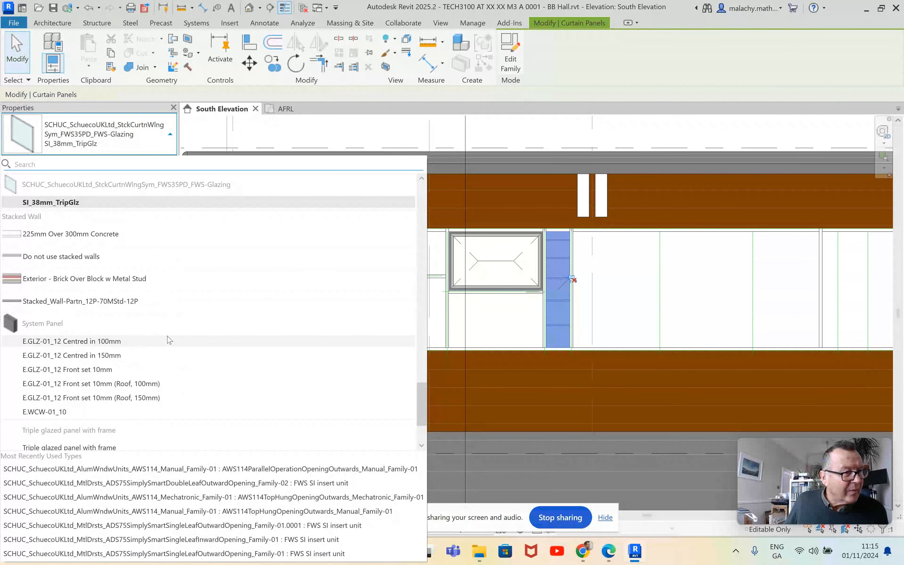
mouse_move(178, 332)
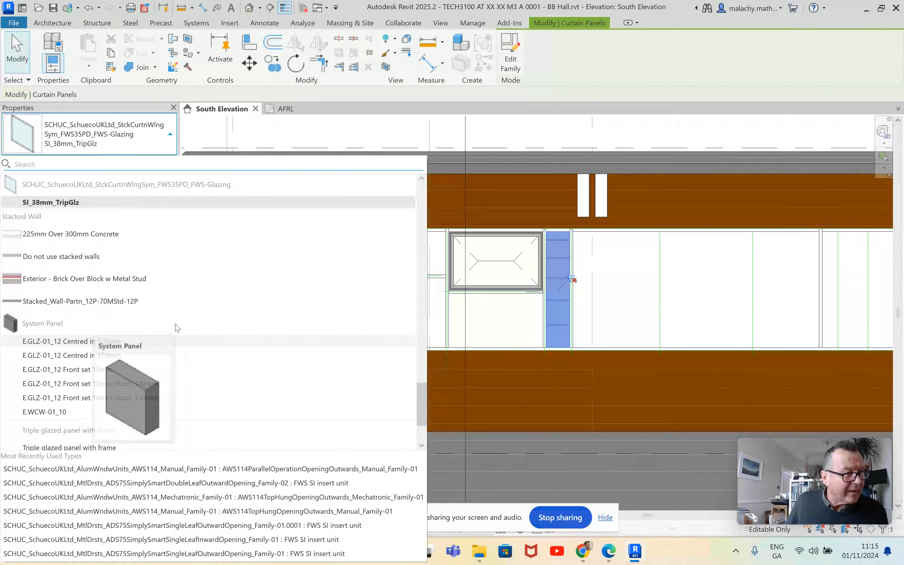
scroll(178, 332, "up", 4)
scroll(179, 322, "up", 10)
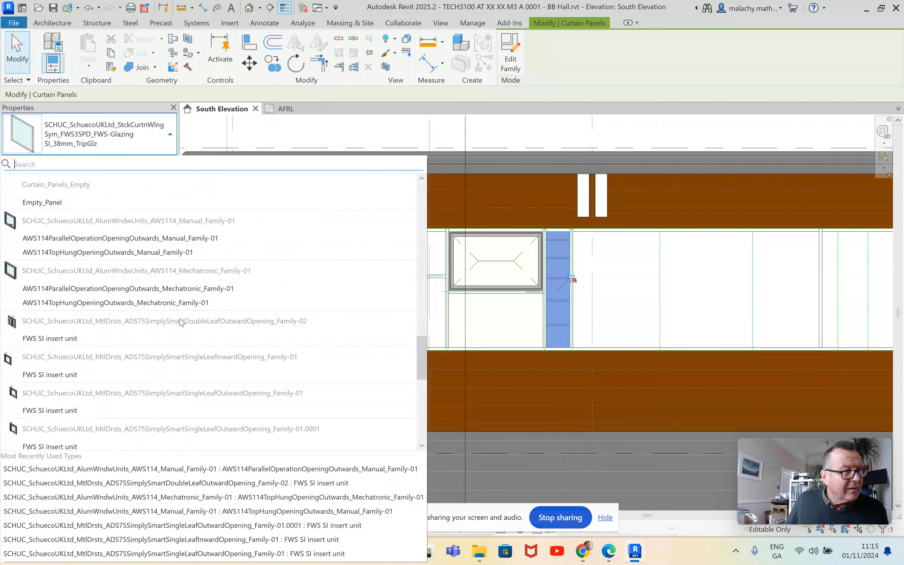
scroll(181, 322, "down", 5)
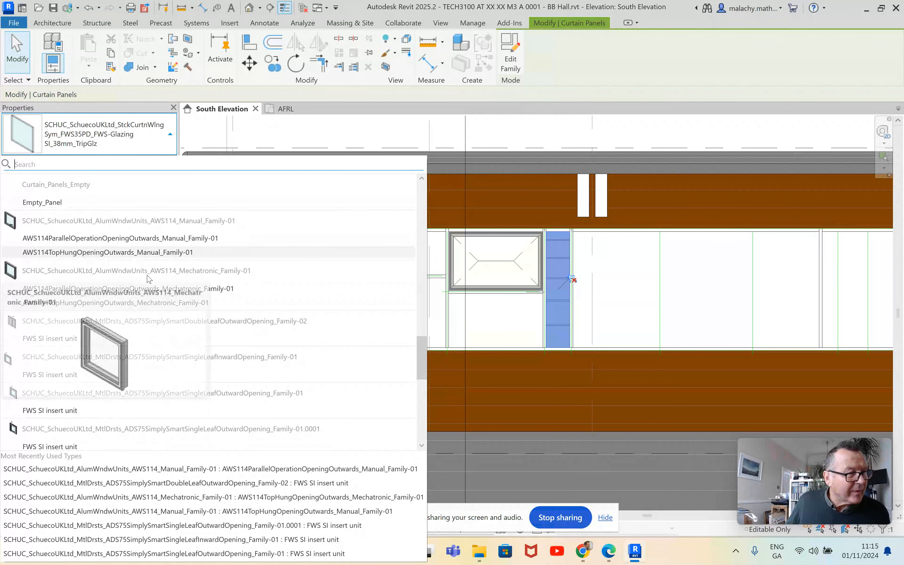
scroll(153, 284, "down", 4)
mouse_move(256, 277)
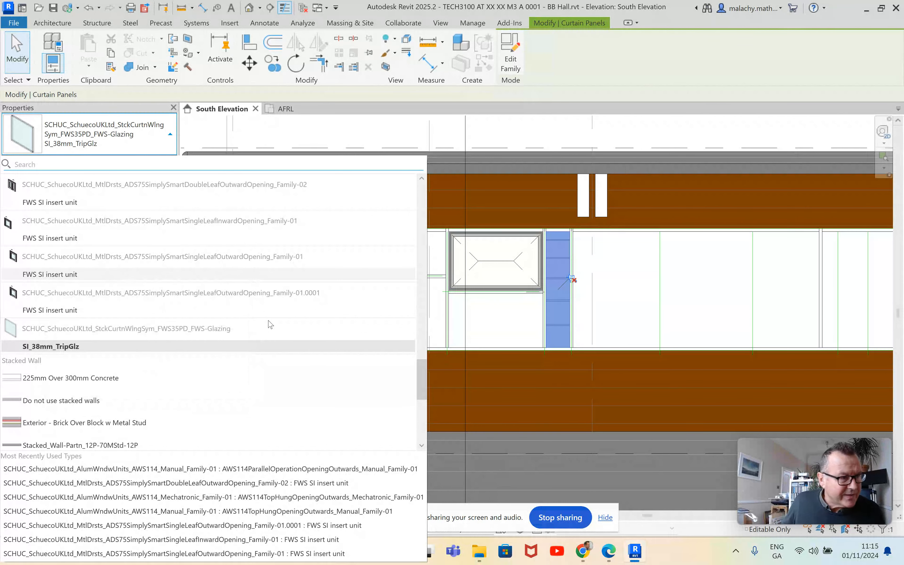
scroll(188, 378, "down", 5)
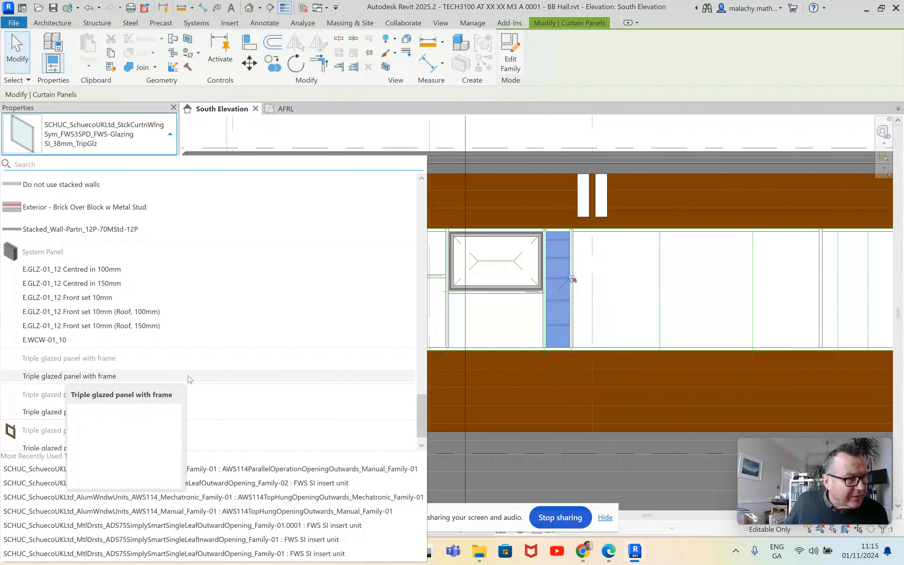
scroll(207, 378, "down", 1)
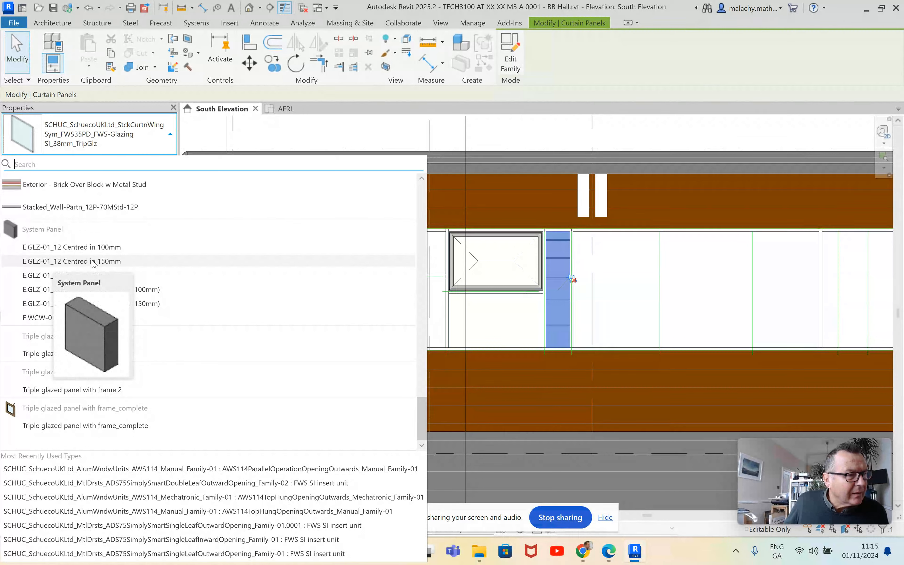
left_click(94, 247)
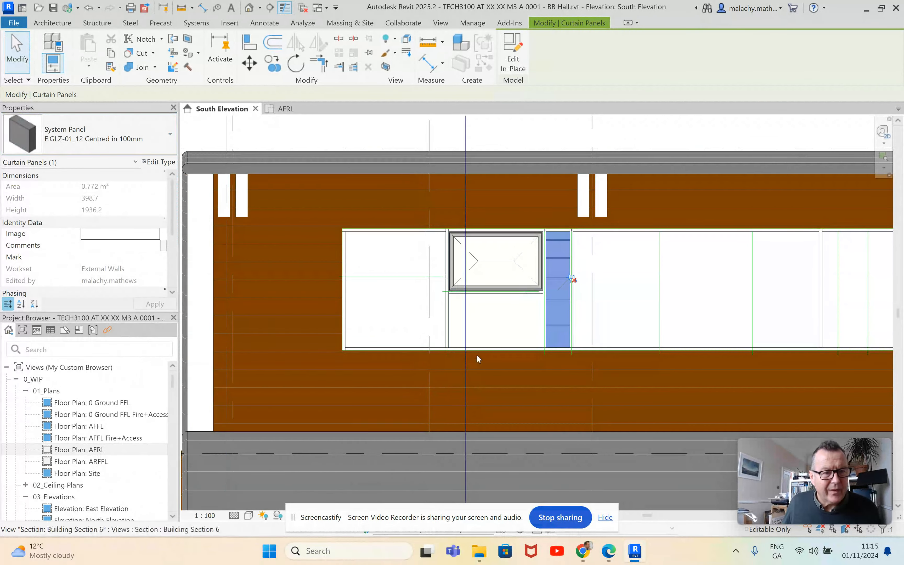
Step: Examine the remaining bays of the high-level curtain wall strip along the whole south elevation
left_click(490, 324)
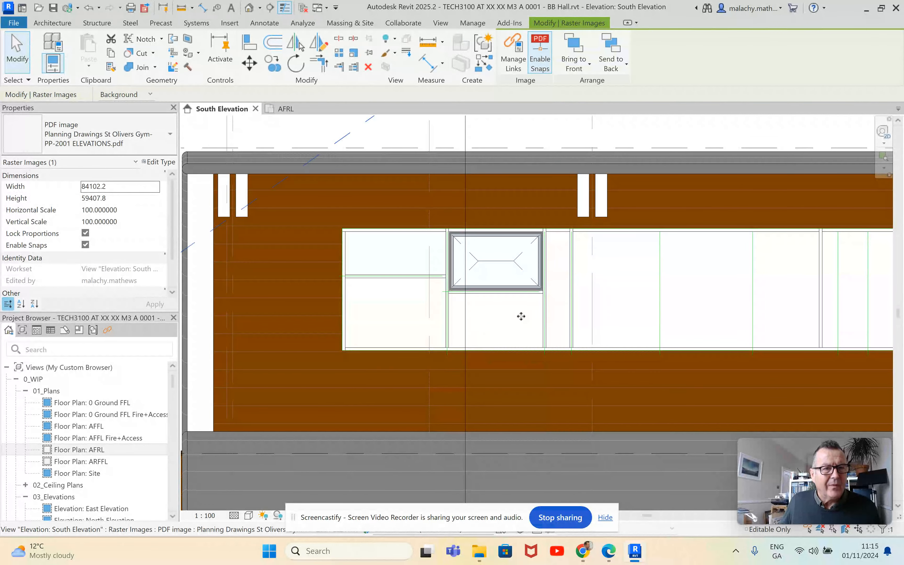
scroll(520, 317, "down", 3)
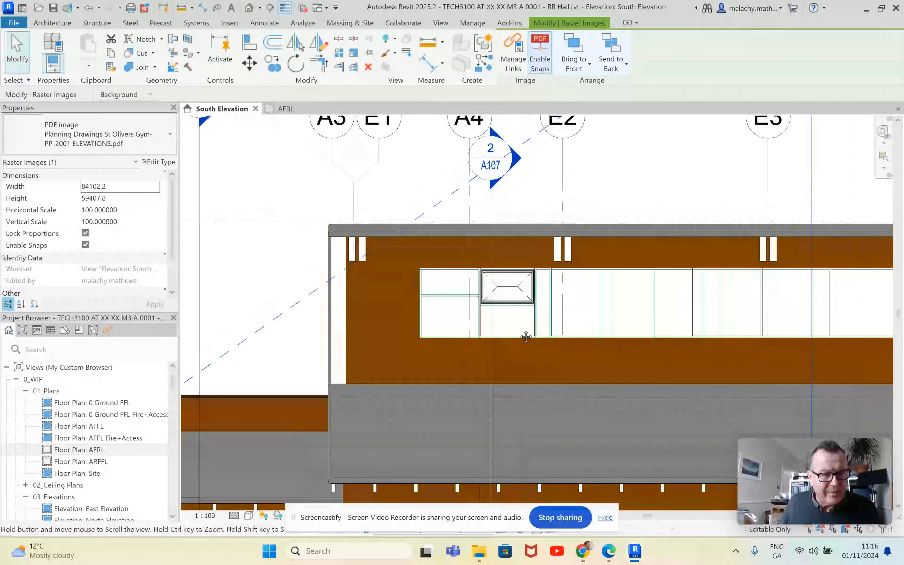
scroll(490, 332, "down", 1)
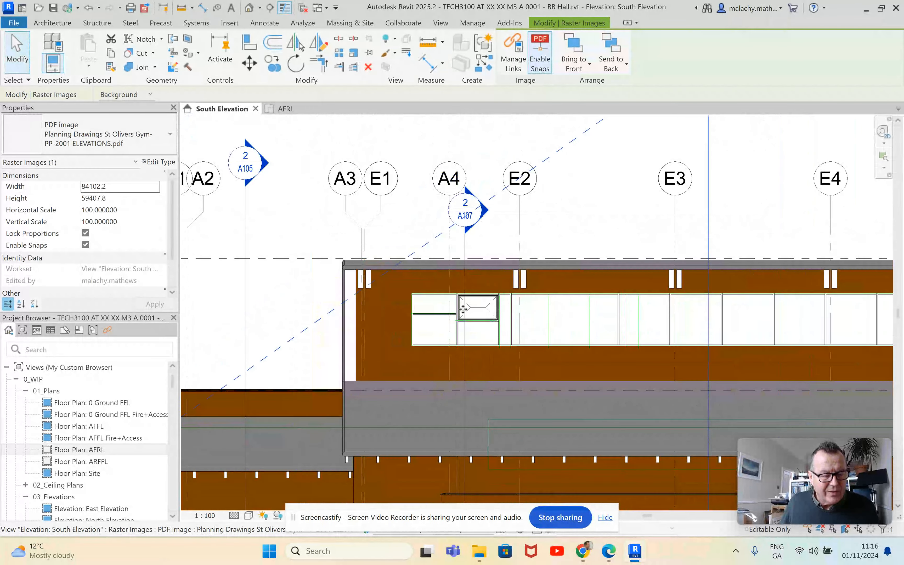
middle_click_drag(544, 313, 392, 312)
scroll(392, 311, "down", 1)
middle_click_drag(713, 316, 656, 314)
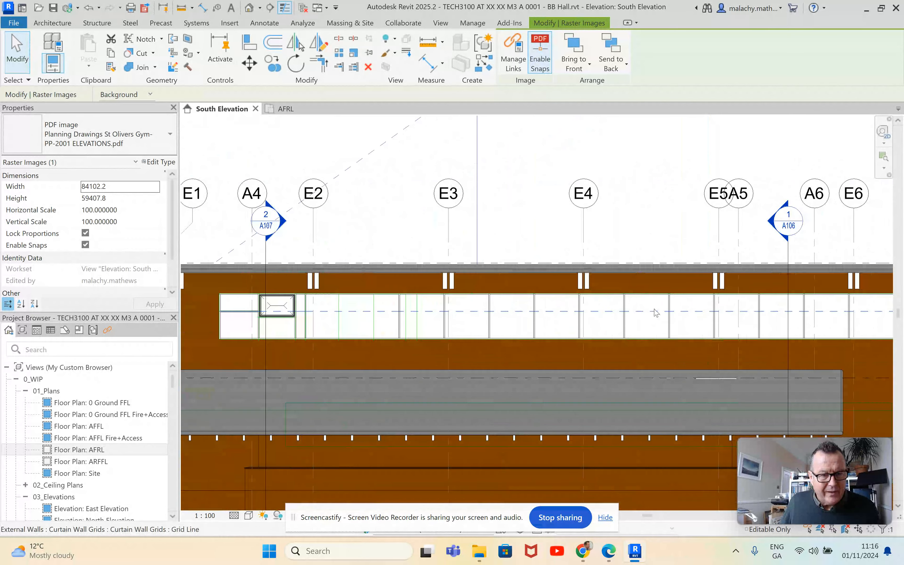
scroll(653, 314, "down", 1)
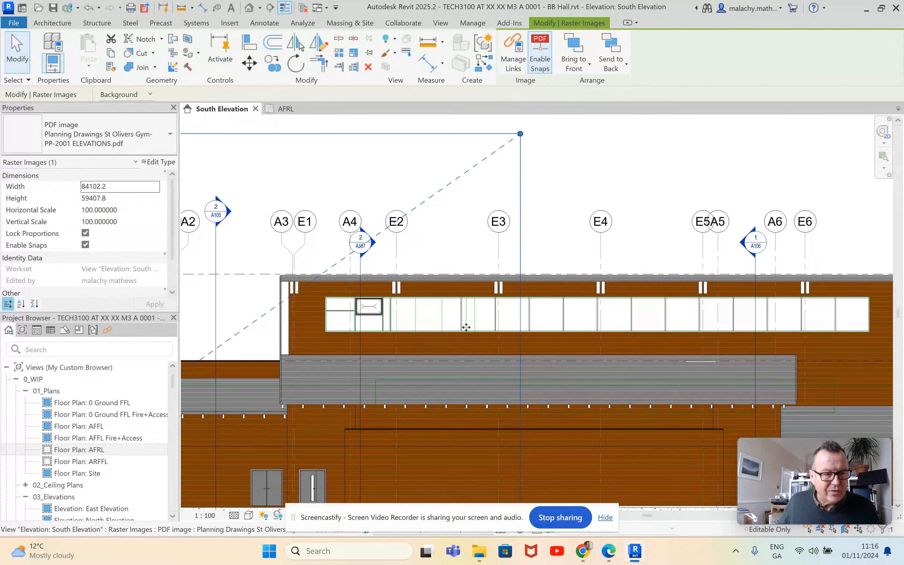
scroll(485, 323, "down", 3)
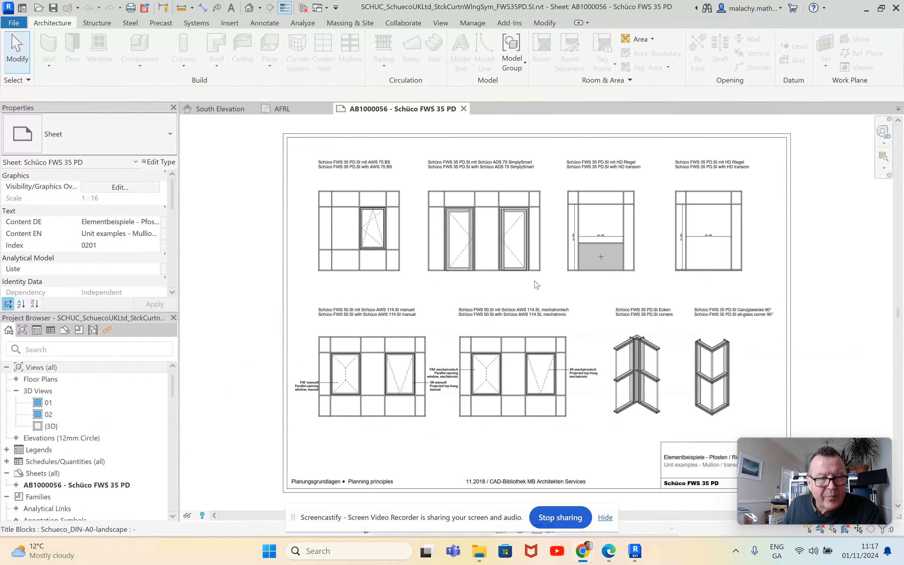
Step: Open the Schüco FWS 35 PD sample project's default 3D view and open its AWS114 mechatronic top-hung window family for editing
left_click(250, 8)
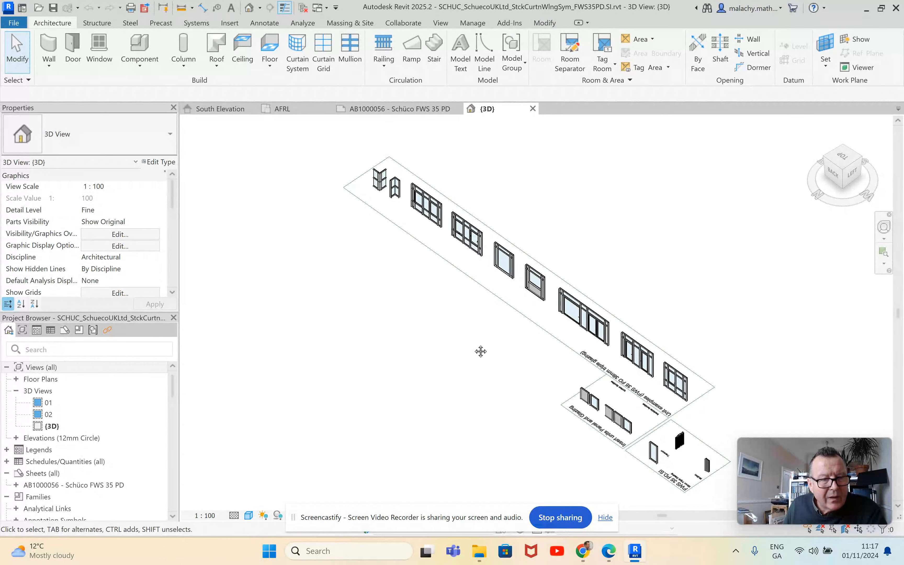
scroll(448, 346, "down", 1)
scroll(418, 329, "down", 1)
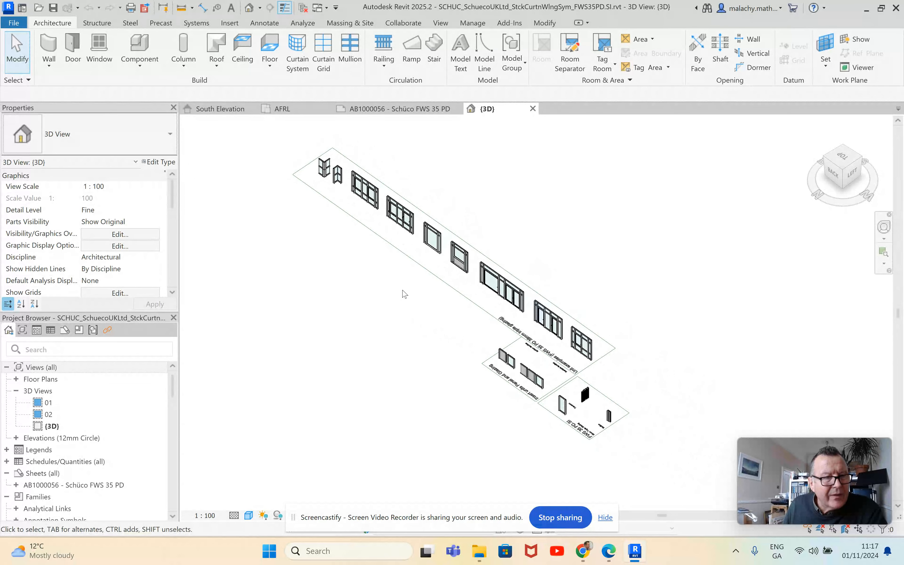
scroll(430, 299, "up", 5)
scroll(428, 272, "up", 3)
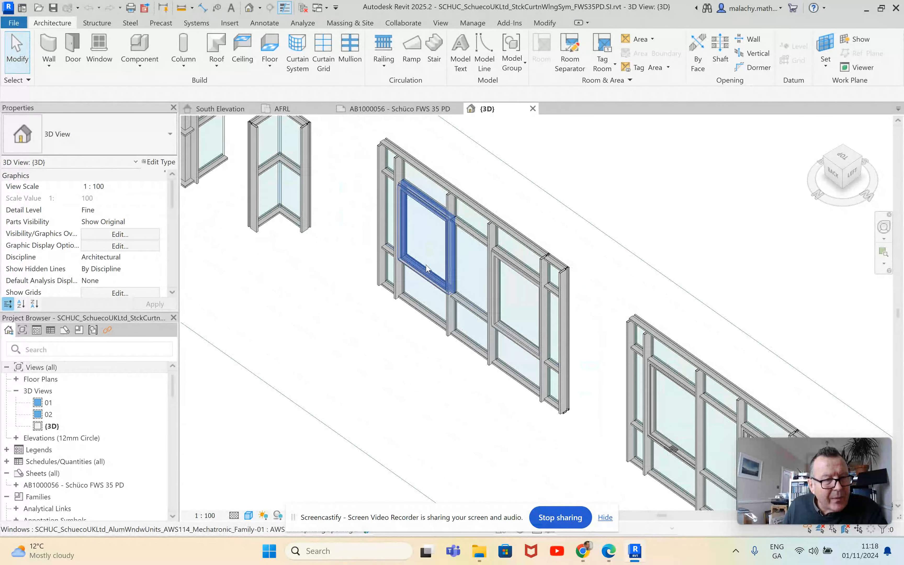
left_click(427, 268)
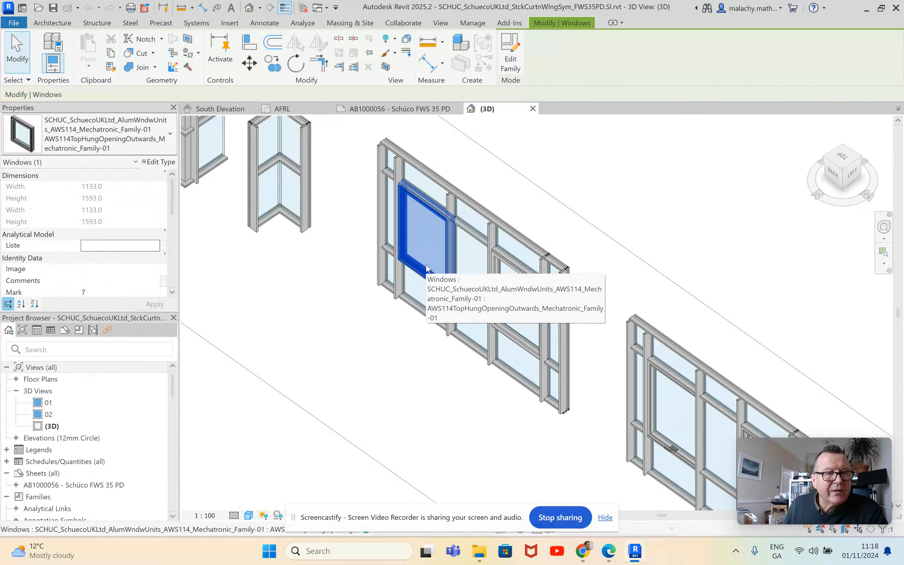
left_click(511, 60)
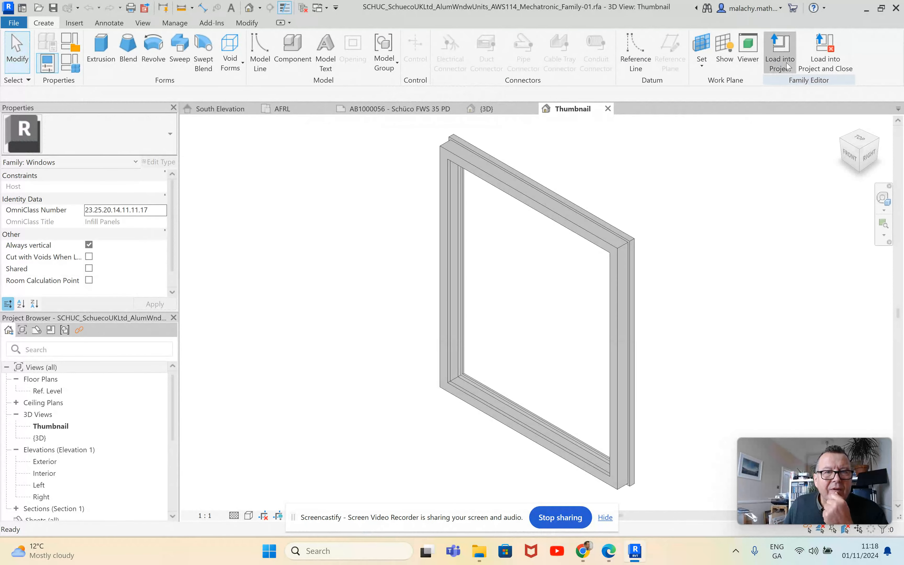
Step: Try to load the AWS114 mechatronic window family into the TECH3100 BB Hall project, declining to overwrite the existing version
left_click(780, 56)
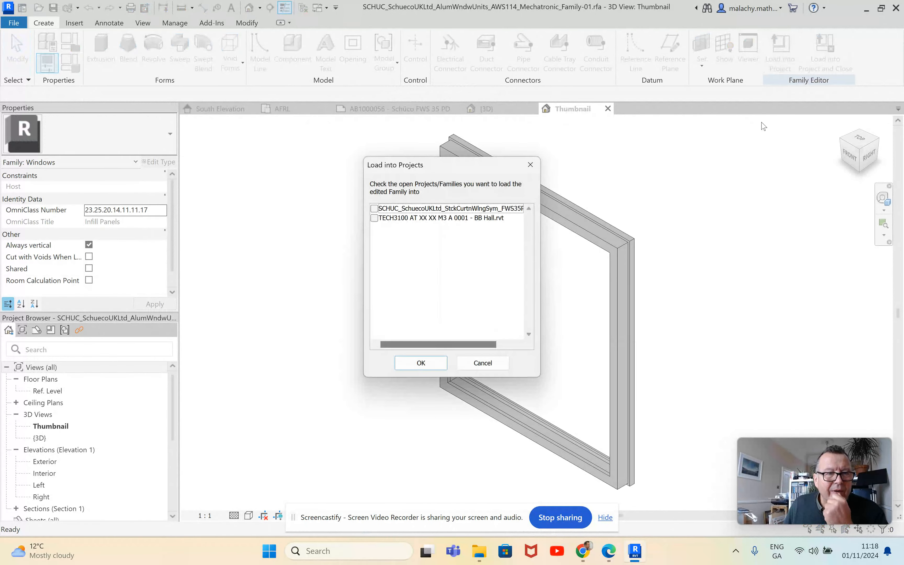
left_click(382, 221)
left_click(420, 363)
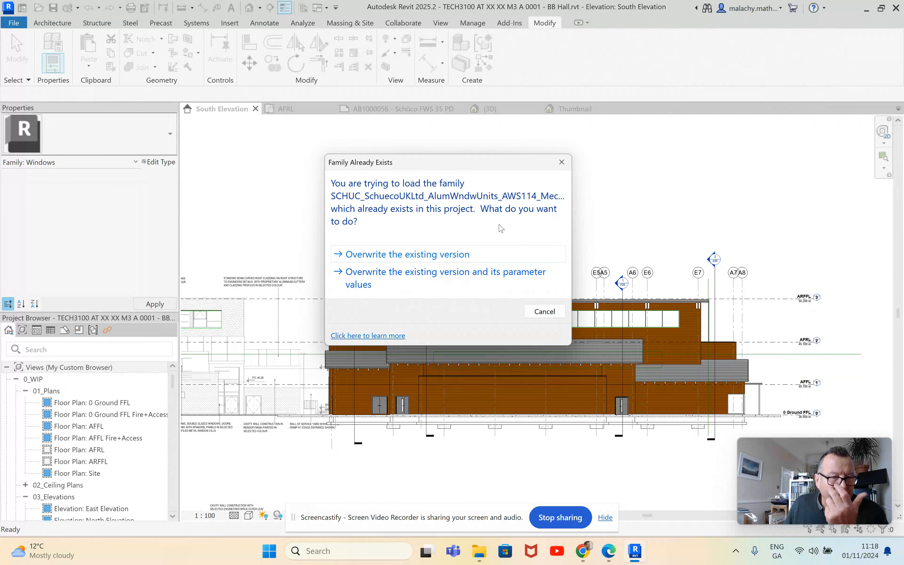
left_click(537, 312)
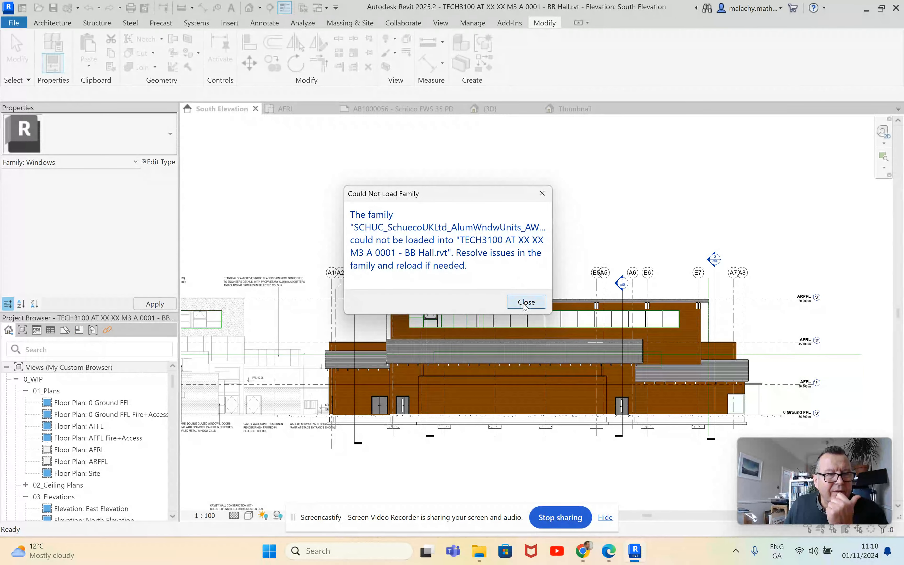
left_click(524, 304)
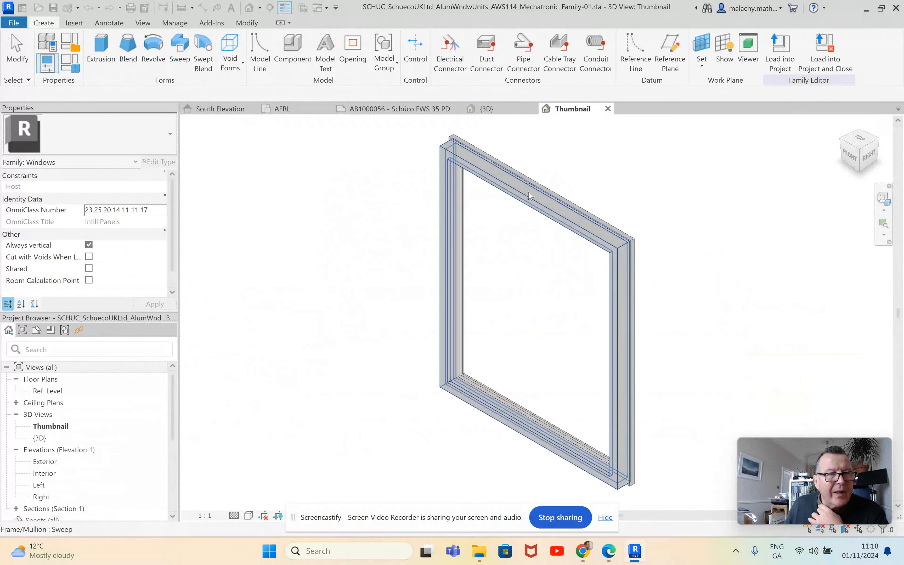
Step: Close the AWS114 mechatronic window family without saving and return to the Schüco FWS 35 PD sample project's default 3D view
left_click(608, 108)
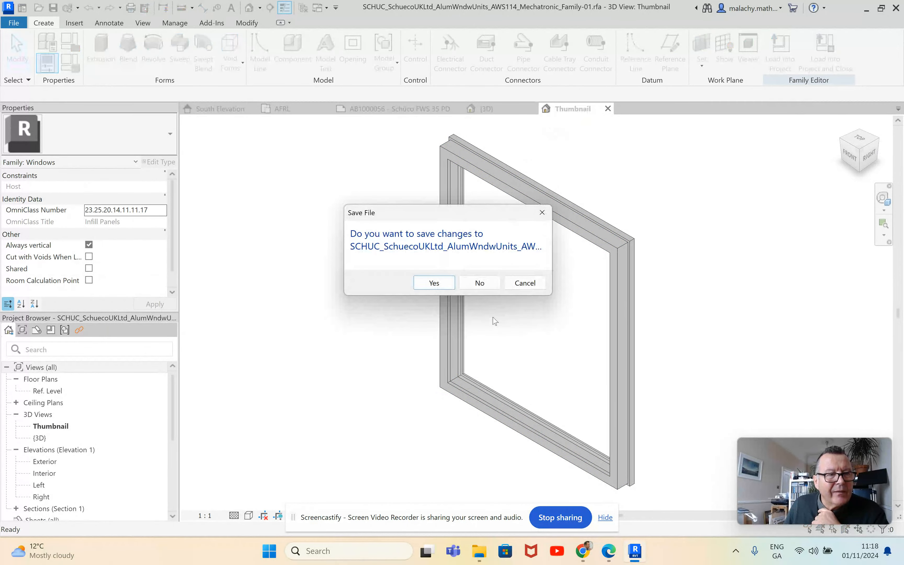
left_click(479, 282)
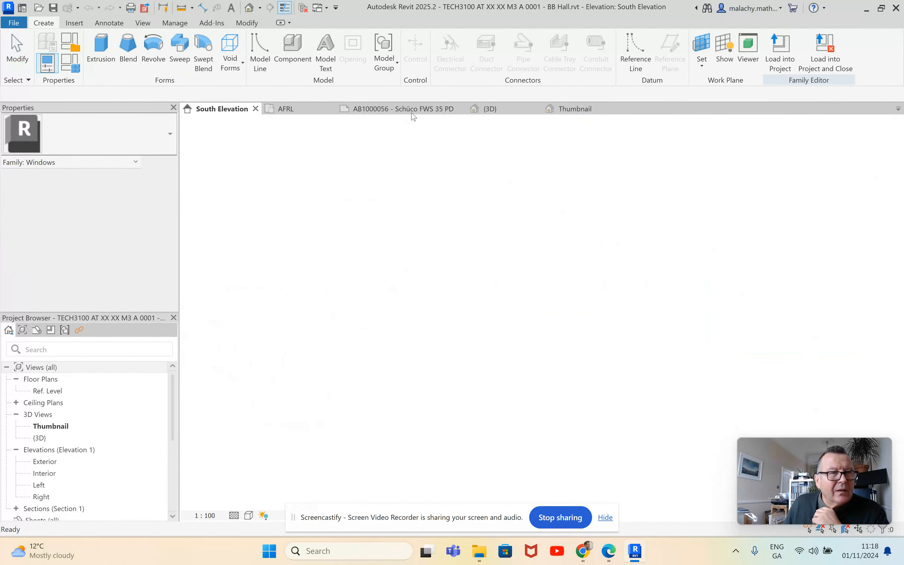
left_click(411, 109)
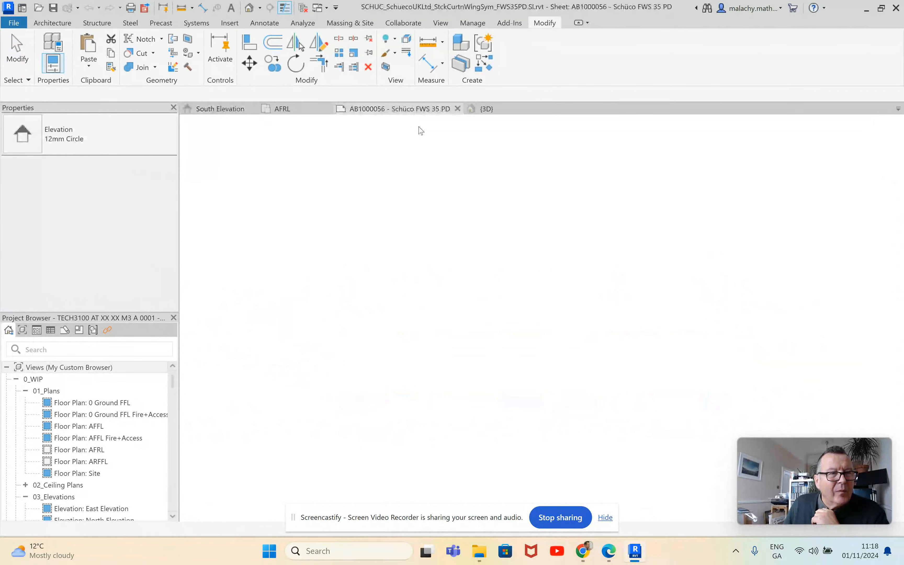
left_click(503, 110)
Step: Examine the sample project's unit examples and the panel and glazing insert units from both sides
scroll(506, 278, "down", 4)
middle_click_drag(466, 307, 299, 187)
mouse_move(514, 303)
middle_mouse_down()
mouse_move(414, 264)
mouse_move(428, 293)
mouse_move(262, 185)
middle_mouse_up()
scroll(514, 291, "up", 3)
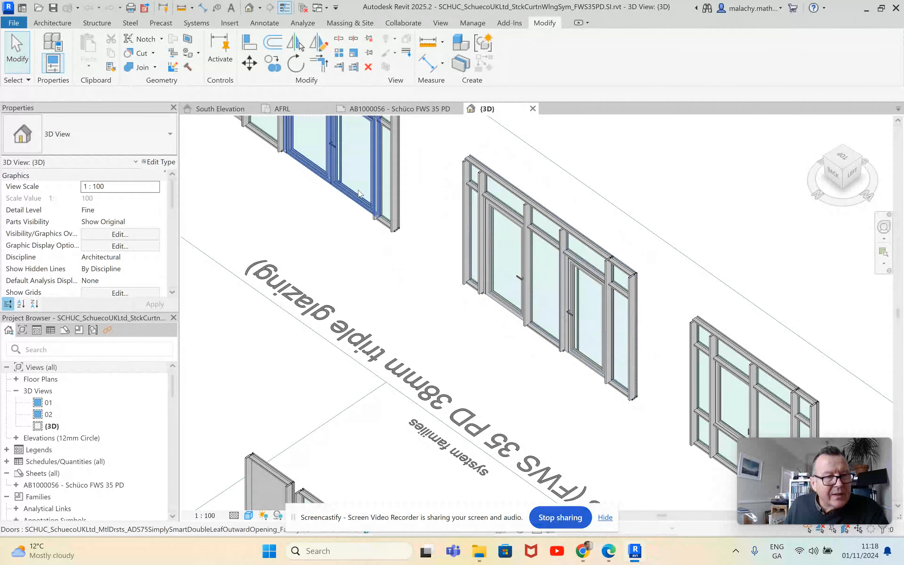
left_click(356, 198)
left_click(365, 251)
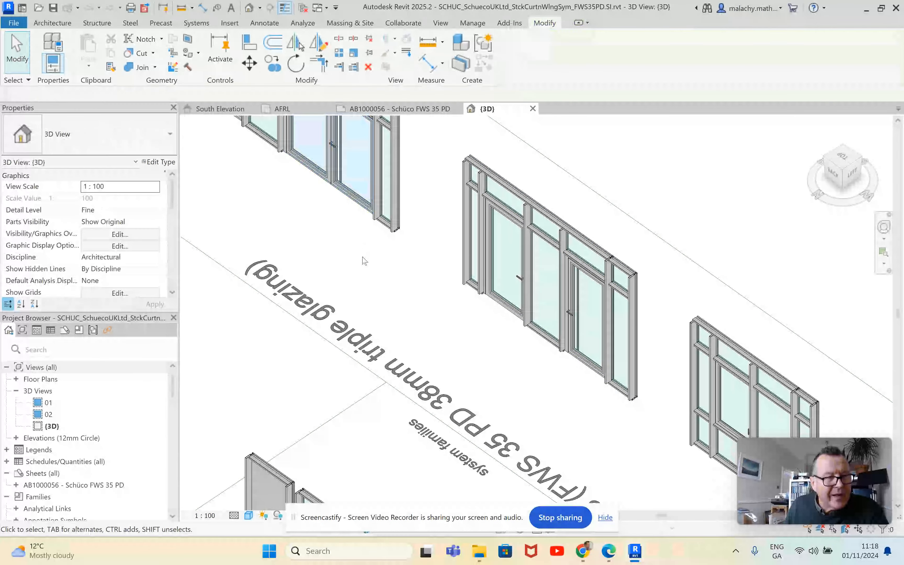
scroll(368, 261, "down", 4)
scroll(376, 266, "up", 5)
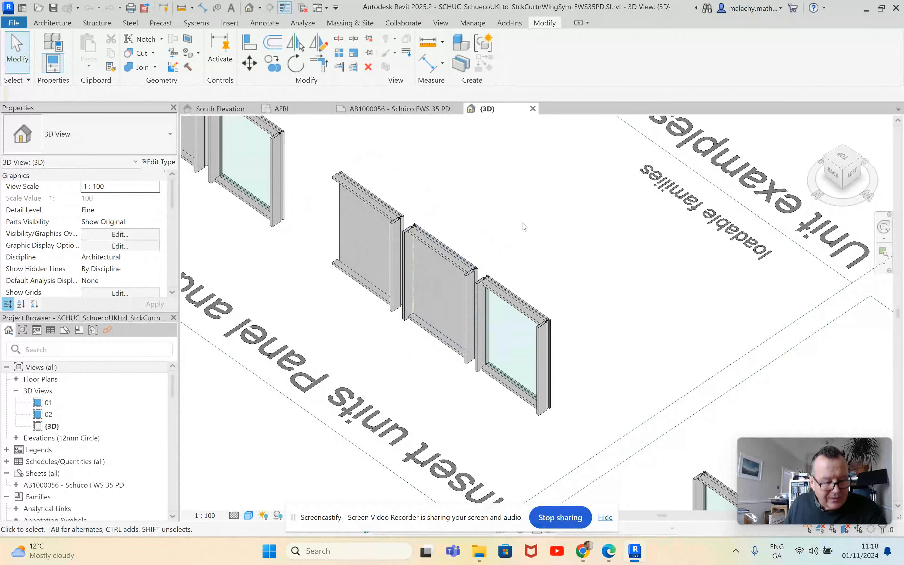
middle_click_drag(595, 254, 280, 262, "shift")
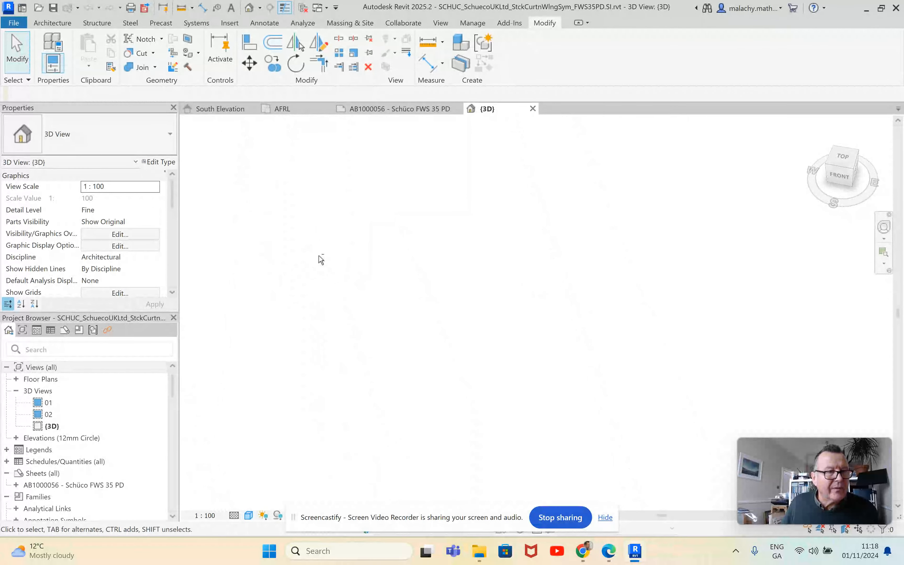
middle_click_drag(403, 279, 713, 436, "shift")
scroll(713, 436, "up", 1)
middle_click_drag(369, 161, 423, 256)
scroll(423, 256, "up", 1)
scroll(423, 256, "up", 10)
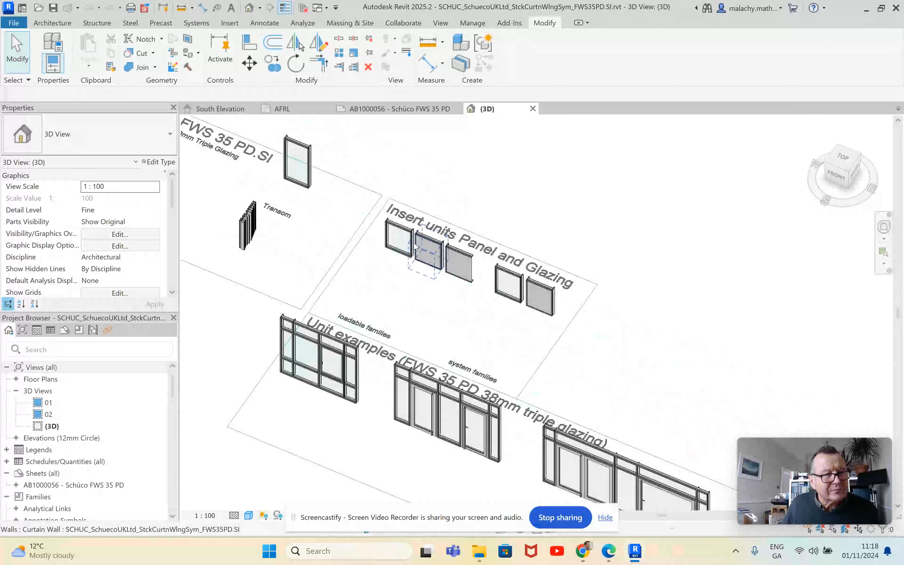
scroll(422, 255, "up", 3)
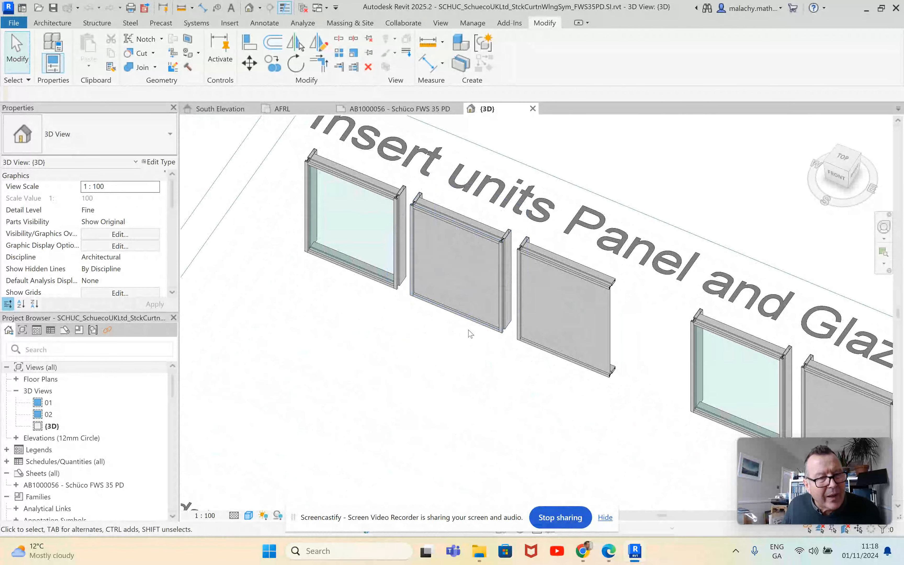
Step: Open the FWS35PD FWS-Panel family from the middle loadable insert unit for editing and load it into the TECH3100 BB Hall project
left_click(464, 234)
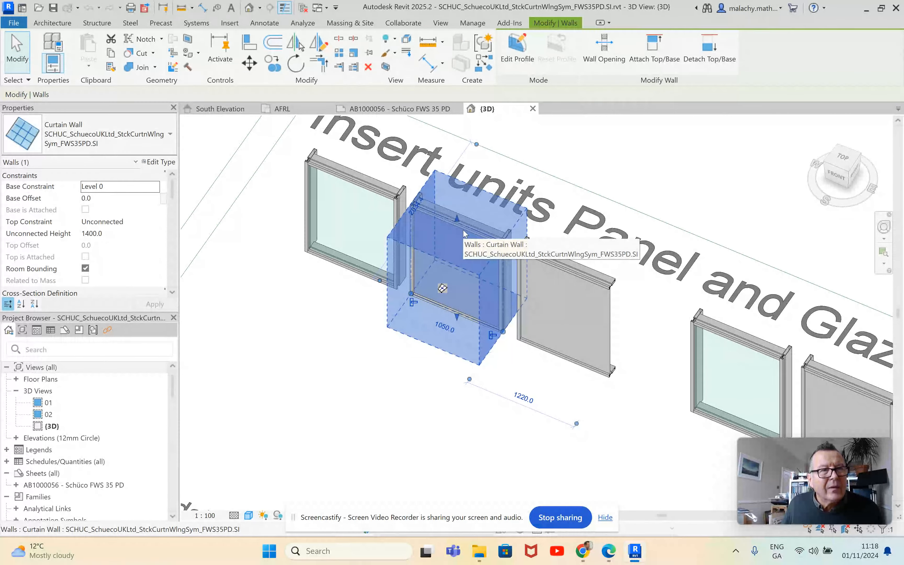
left_click(424, 376)
scroll(449, 230, "up", 2)
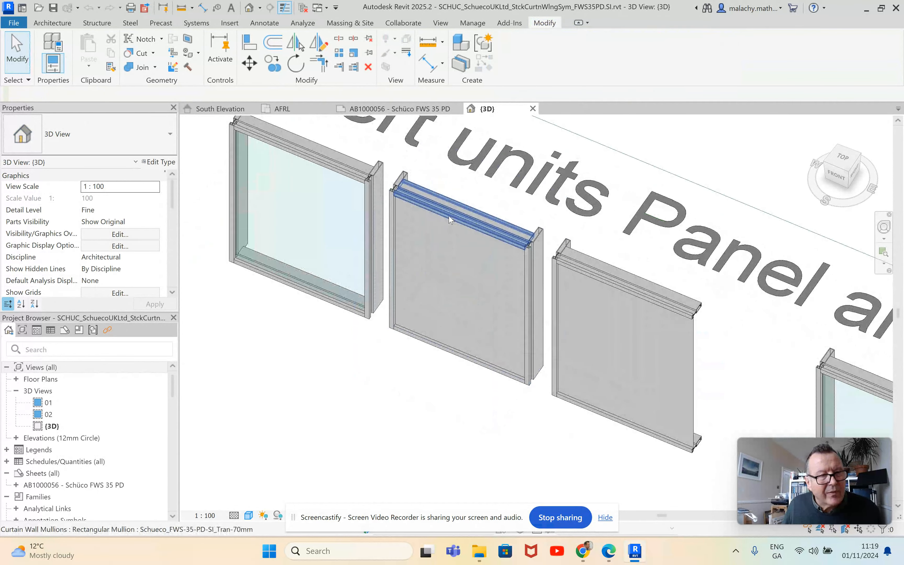
key("Tab")
key("Tab")
left_click(397, 220)
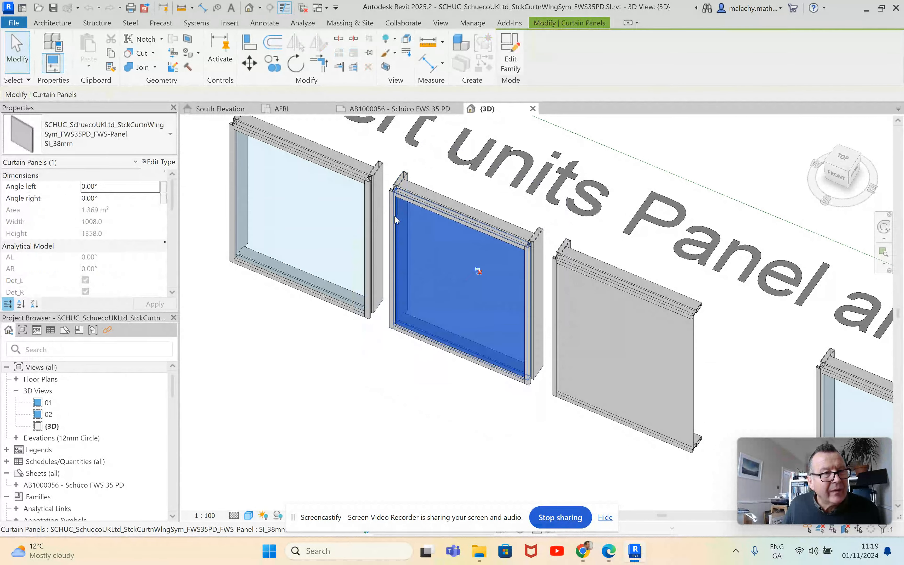
left_click(510, 60)
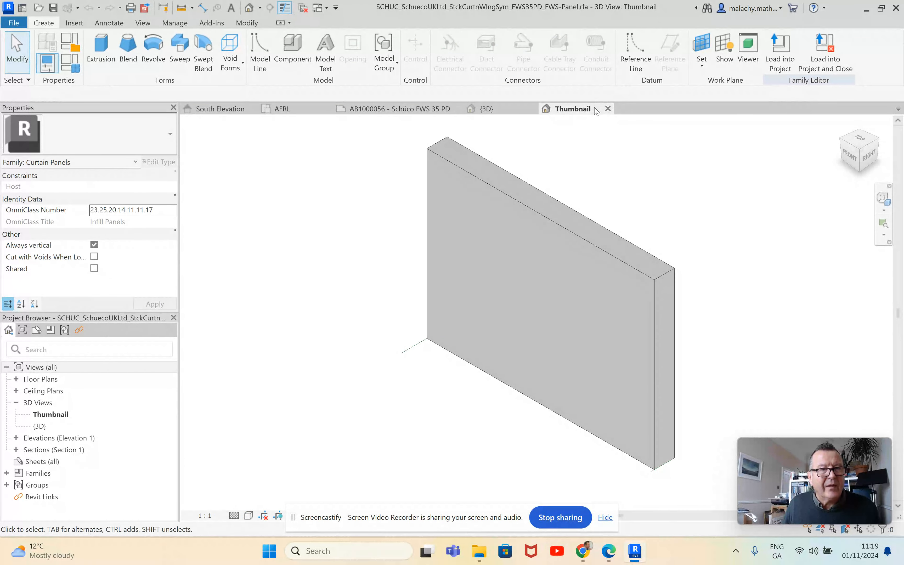
left_click(771, 74)
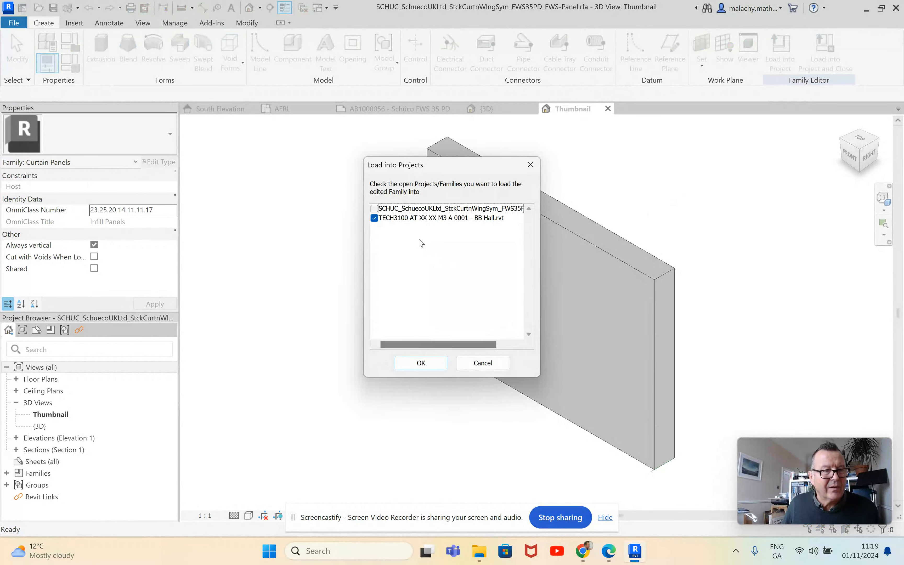
left_click(416, 363)
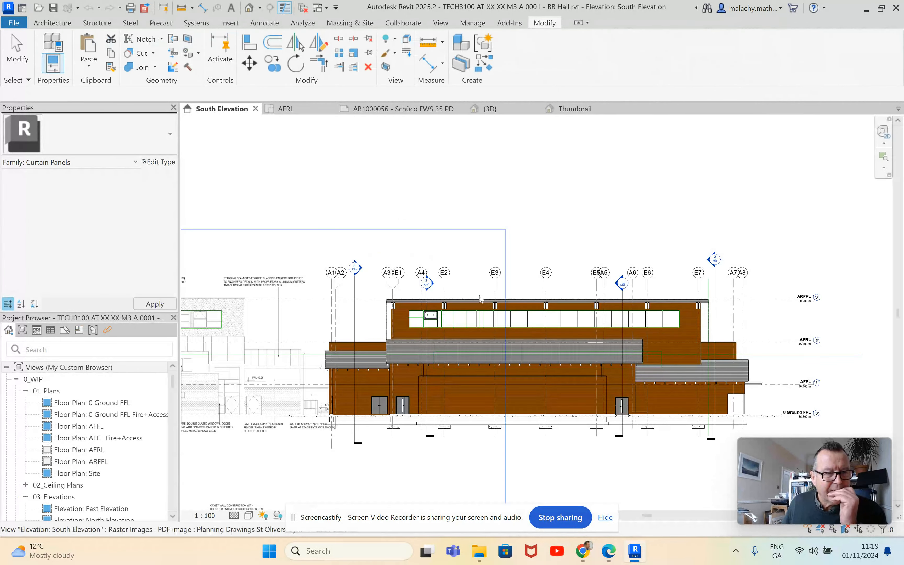
Step: Change the narrow full-height panel beside the opening window on the south elevation to FWS35PD_FWS-Panel type SI_38mm
scroll(441, 330, "up", 3)
scroll(439, 330, "up", 5)
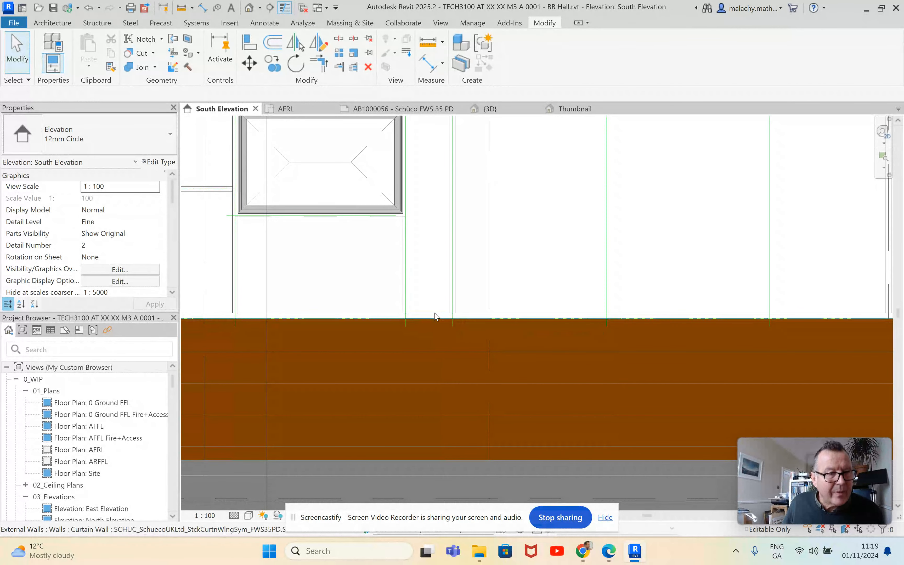
left_click(434, 311)
left_click(155, 138)
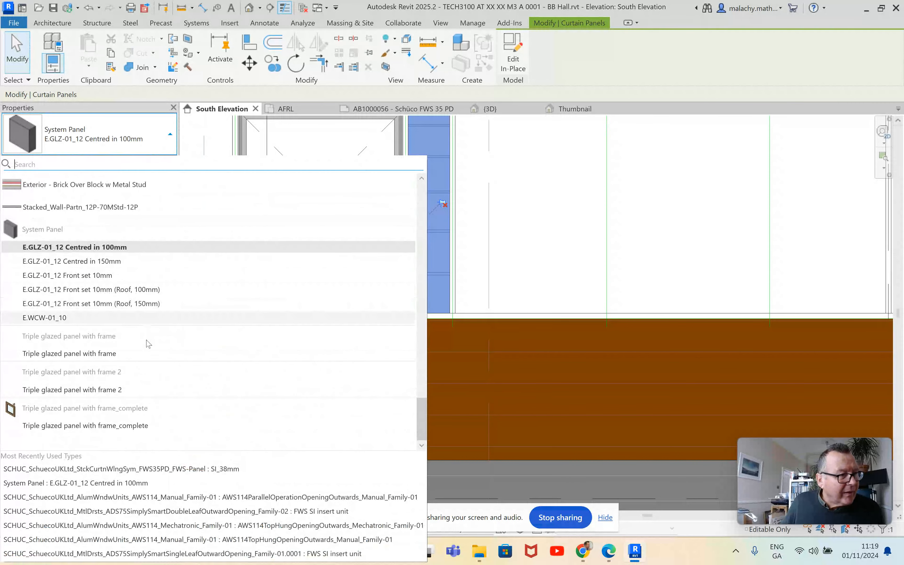
scroll(146, 351, "up", 5)
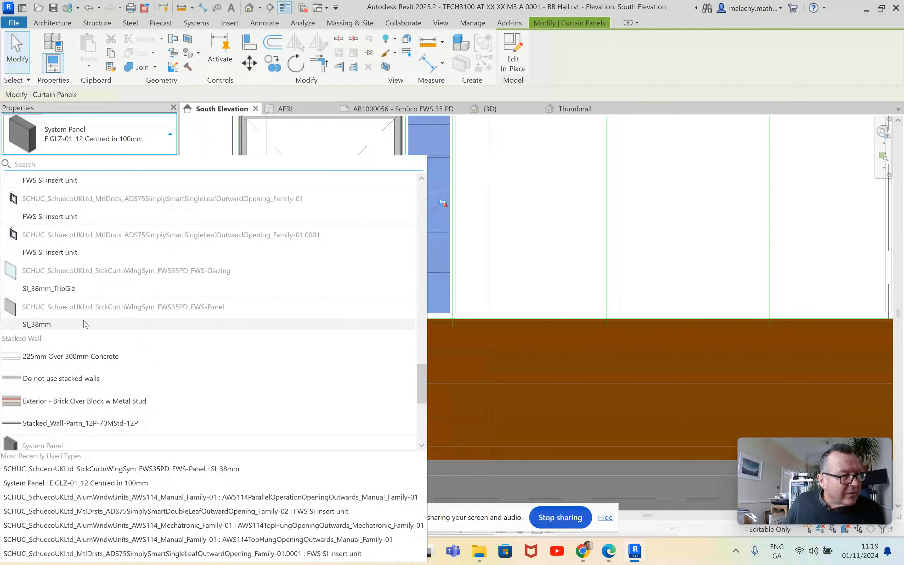
left_click(97, 323)
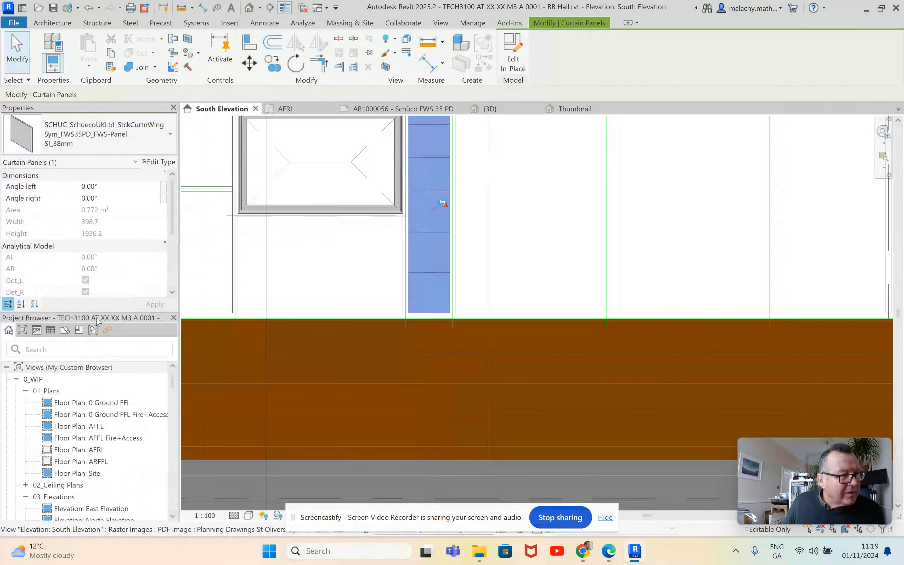
left_click(515, 257)
scroll(514, 254, "down", 4)
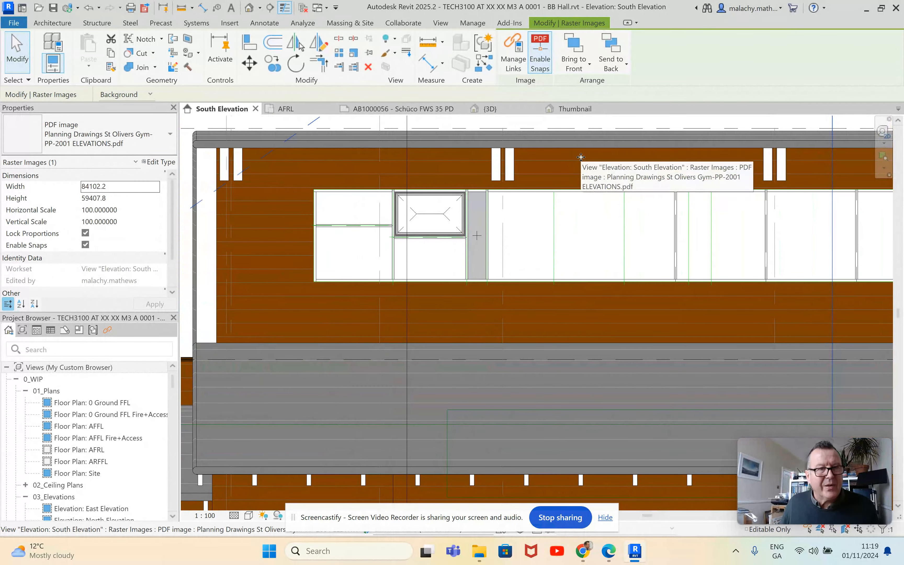
Step: Examine the mullions, transoms, insert units and window and door unit examples in the Schüco sample project's 3D view
left_click(437, 109)
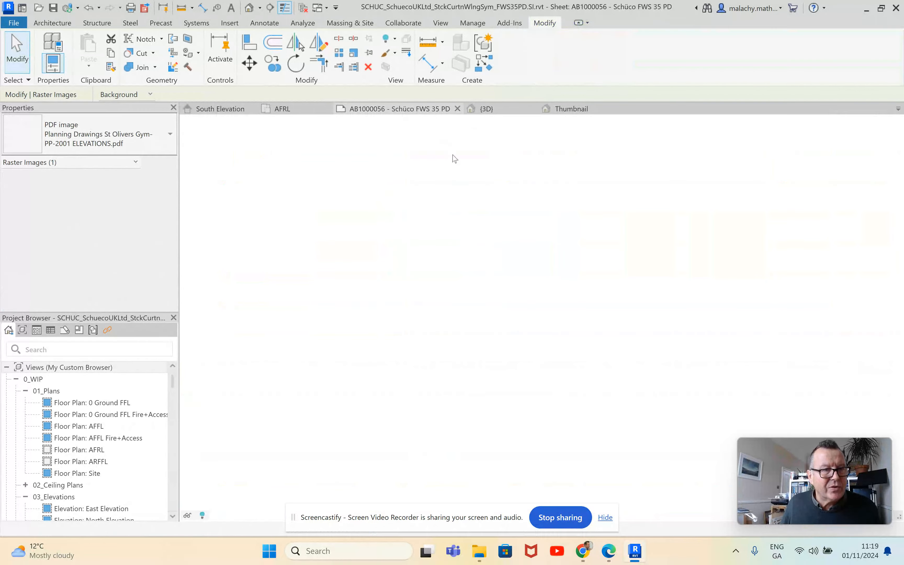
left_click(518, 110)
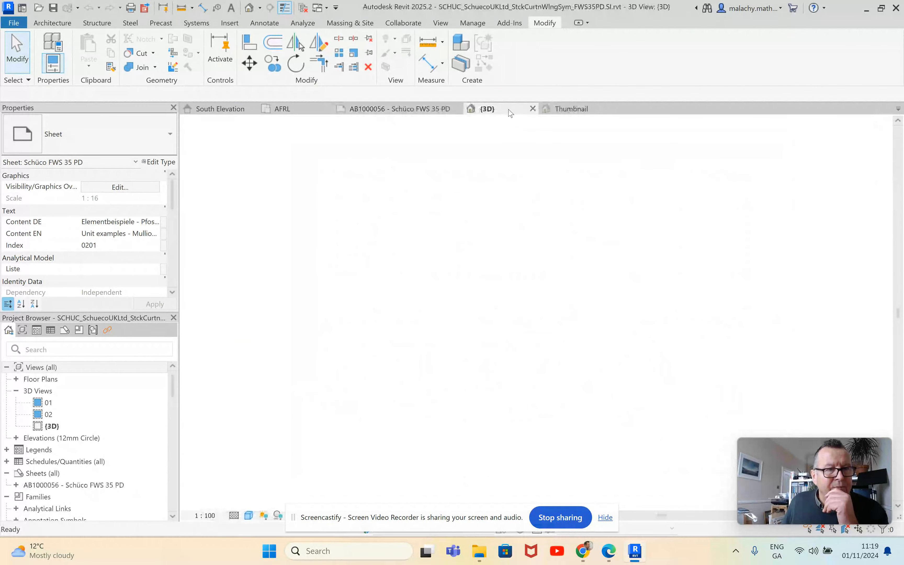
scroll(506, 216, "down", 3)
scroll(504, 217, "down", 1)
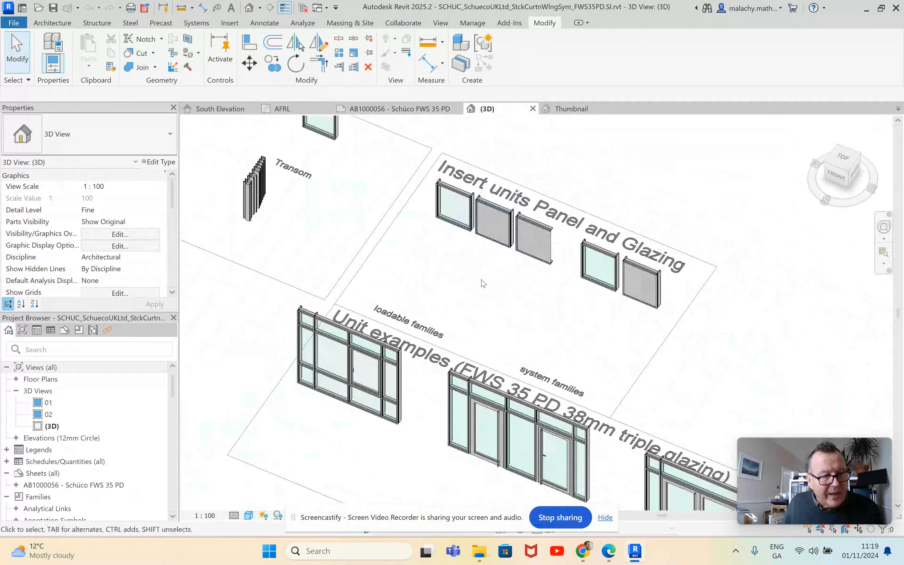
middle_click_drag(483, 281, 494, 329)
scroll(255, 237, "up", 6)
scroll(381, 269, "down", 5)
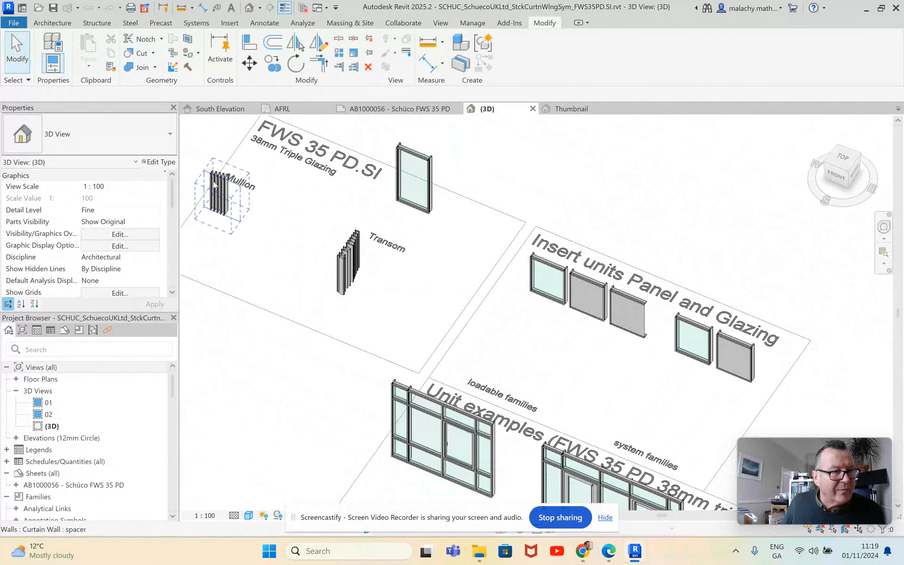
scroll(400, 202, "down", 3)
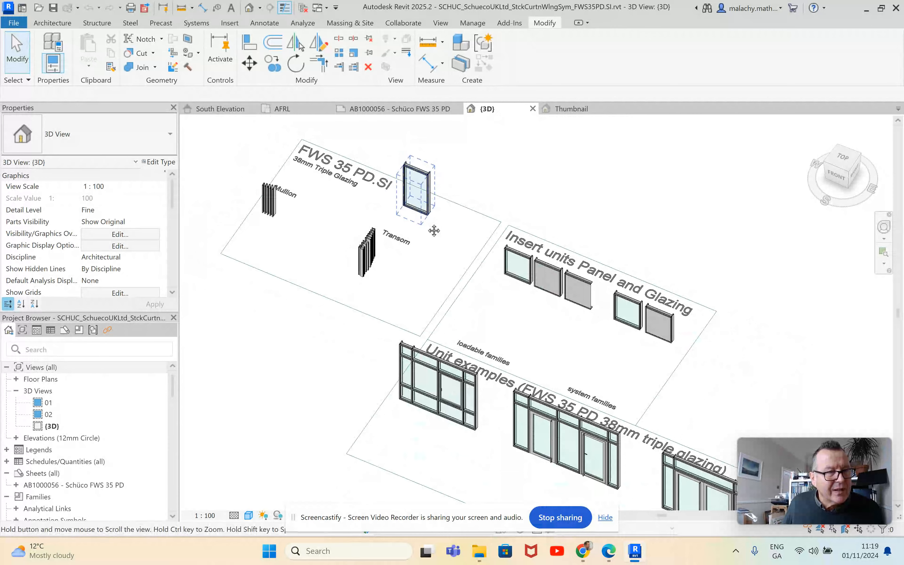
middle_click_drag(464, 328, 383, 248)
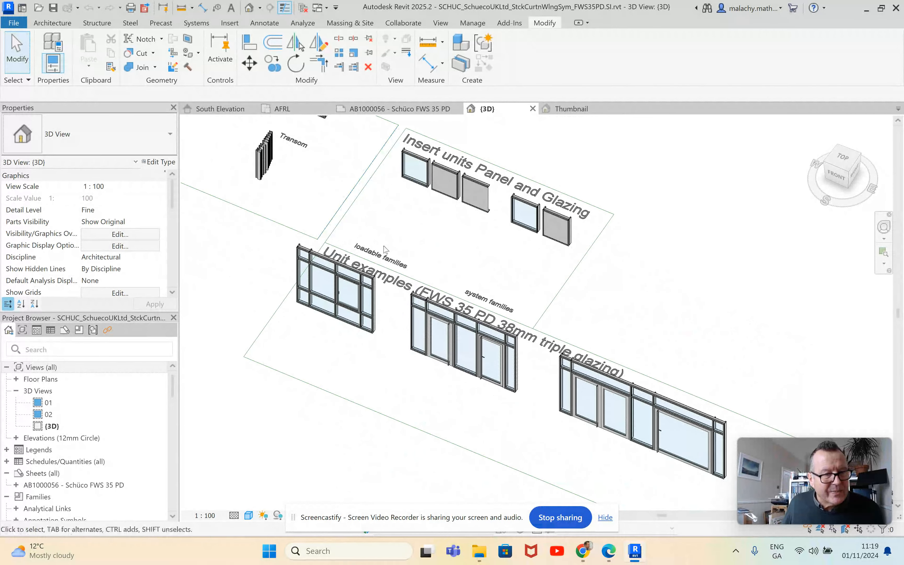
scroll(399, 354, "up", 3)
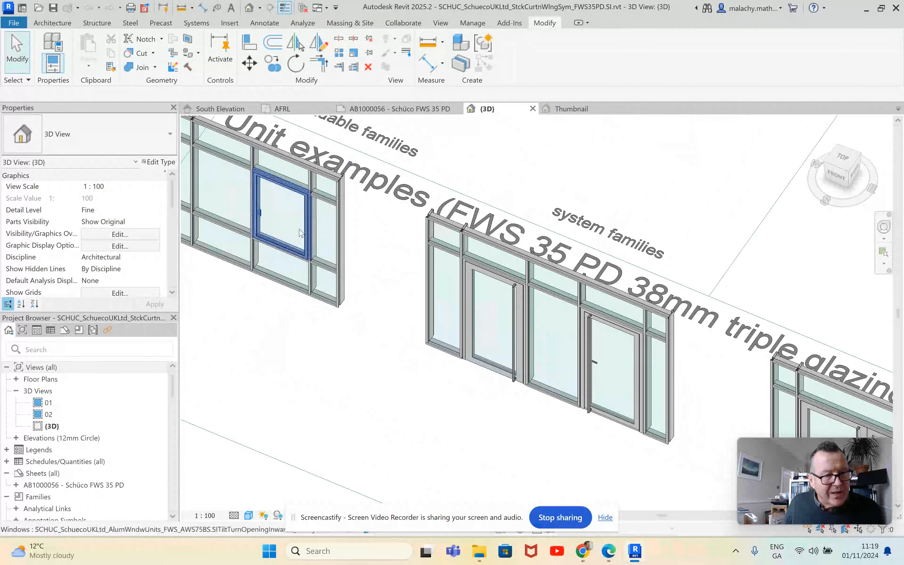
middle_click_drag(497, 320, 394, 235)
middle_click_drag(579, 321, 416, 264)
middle_click_drag(575, 337, 395, 251)
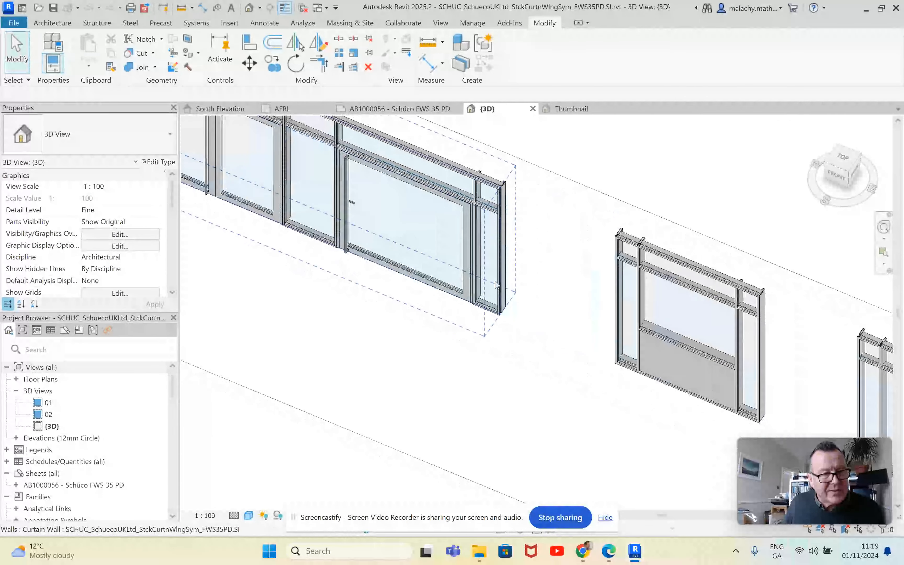
middle_click_drag(560, 328, 400, 254)
middle_click_drag(772, 401, 340, 239)
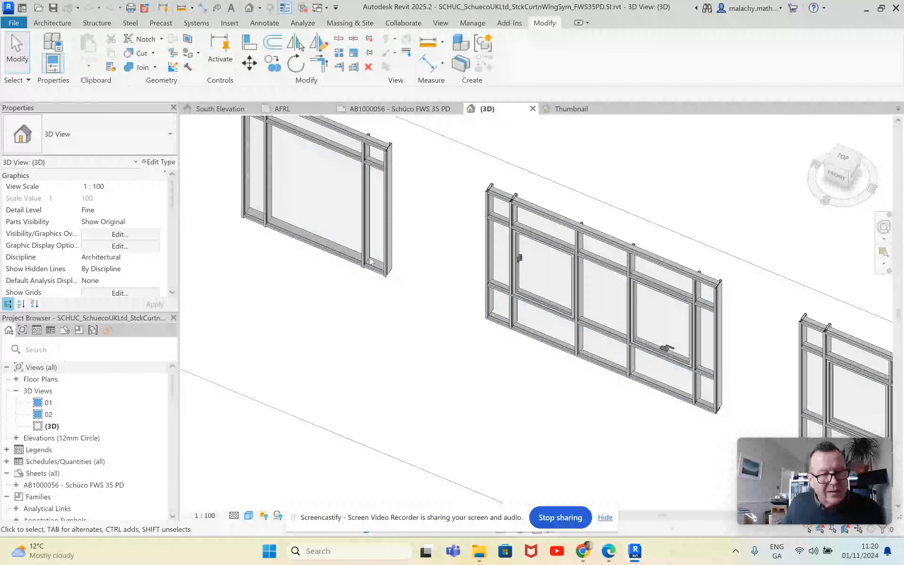
middle_click_drag(661, 369, 490, 325)
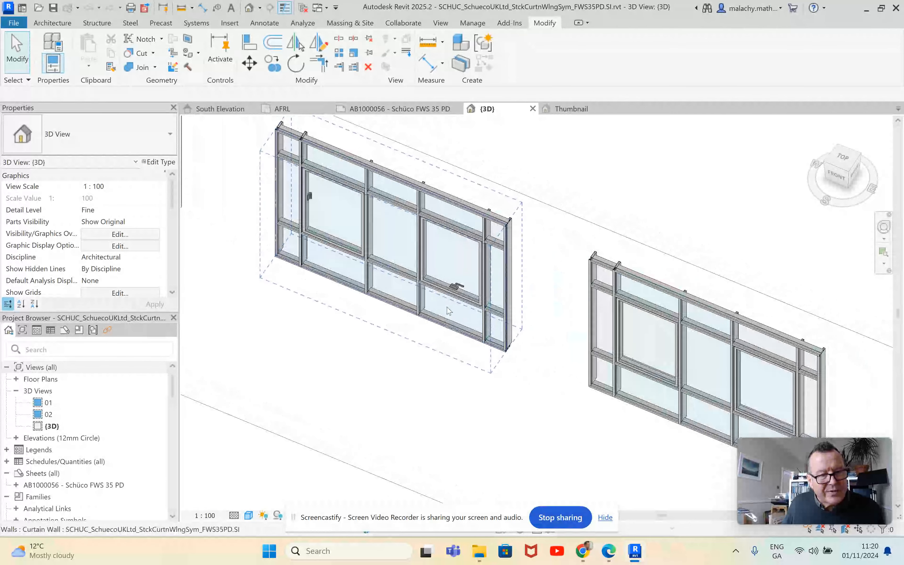
Step: Open the AWS114 manual top-hung window family from the sample project and load it into TECH3100 BB Hall, overwriting the existing version
left_click(453, 290)
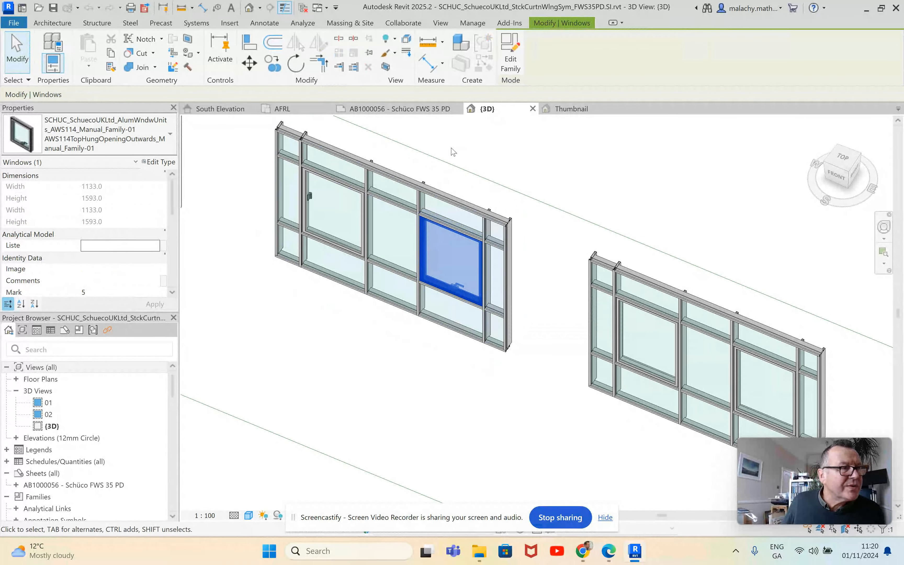
left_click(511, 63)
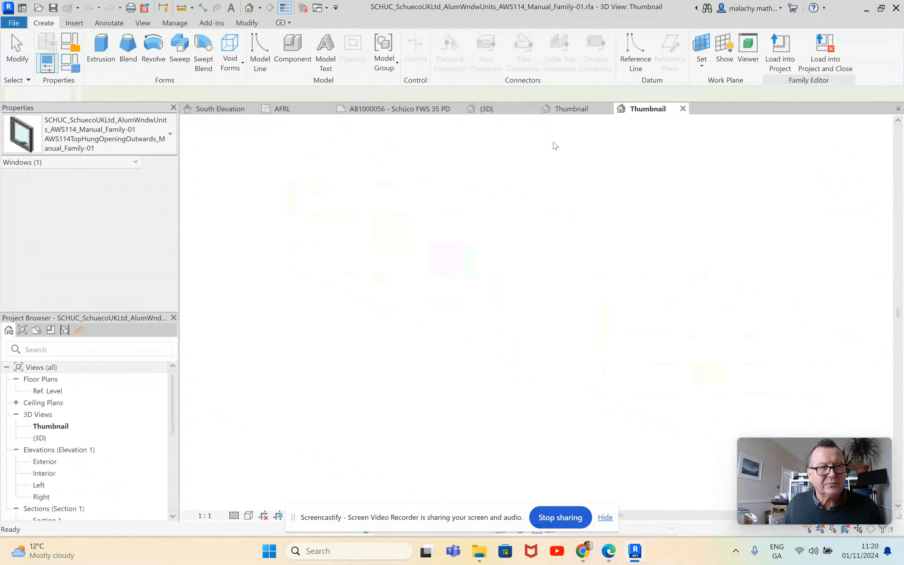
left_click(780, 52)
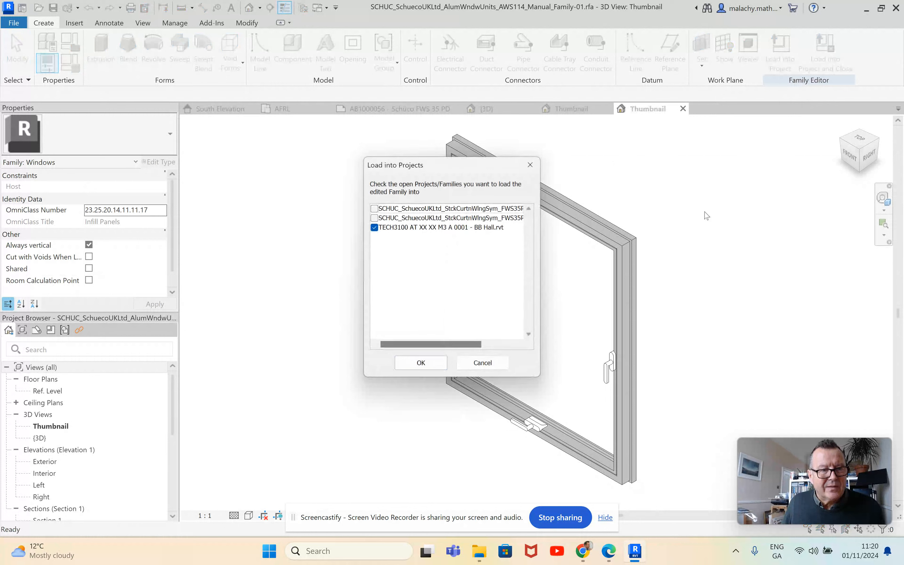
left_click(421, 363)
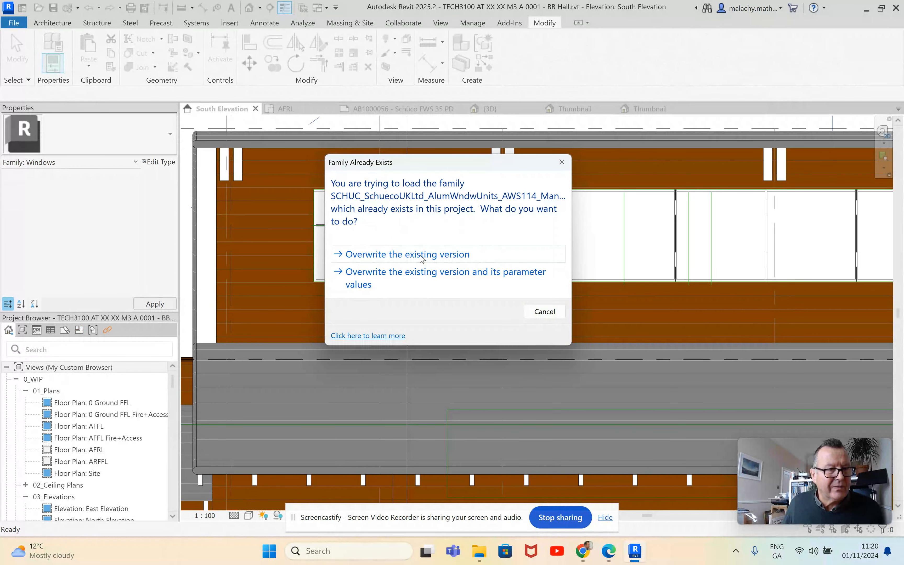
left_click(421, 258)
left_click(482, 296)
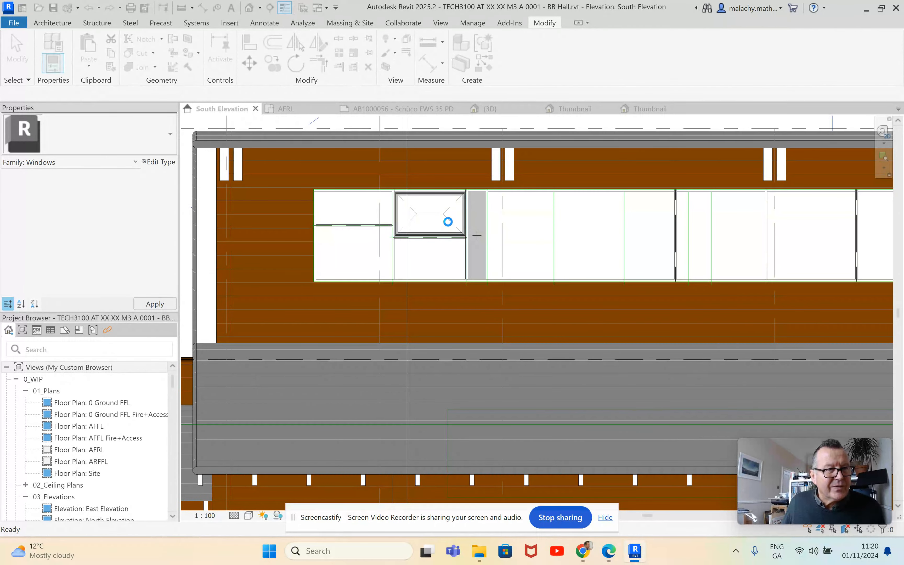
Step: Change the opening window on the south elevation to type AWS114TopHungOpeningOutwards_Manual_Family-01
left_click(440, 217)
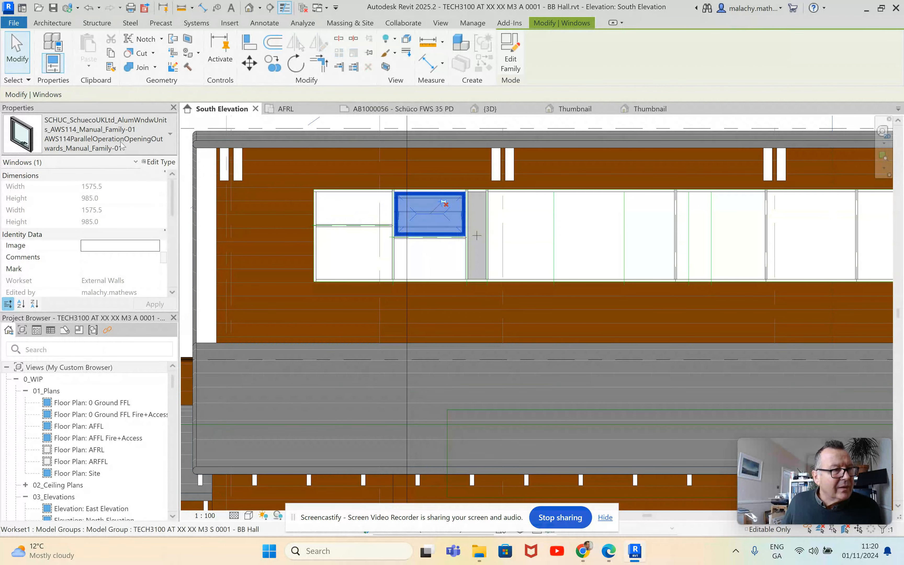
left_click(121, 146)
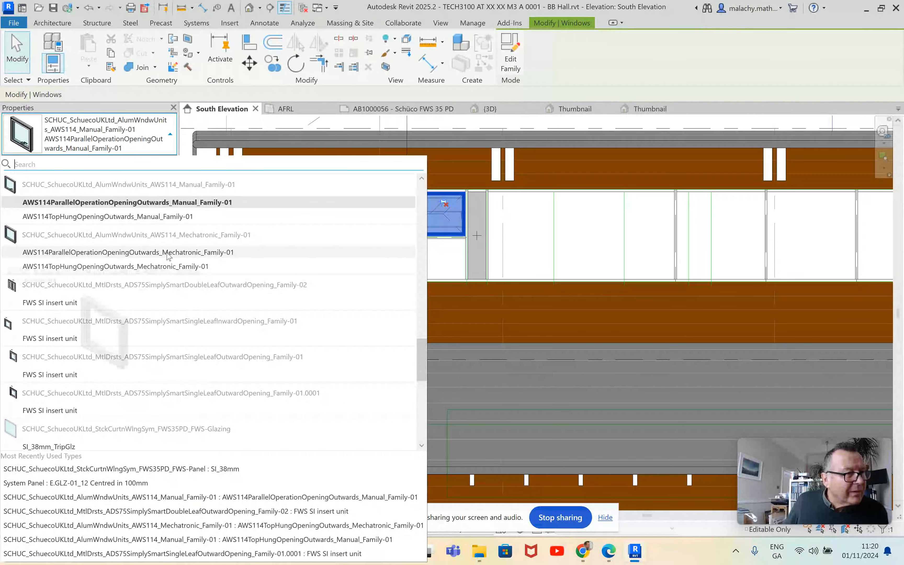
left_click(114, 216)
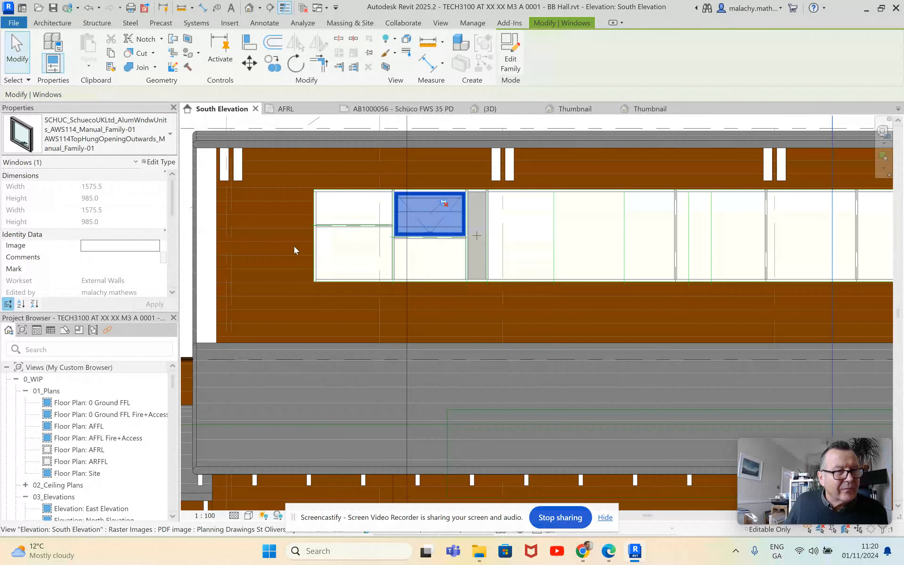
left_click(435, 268)
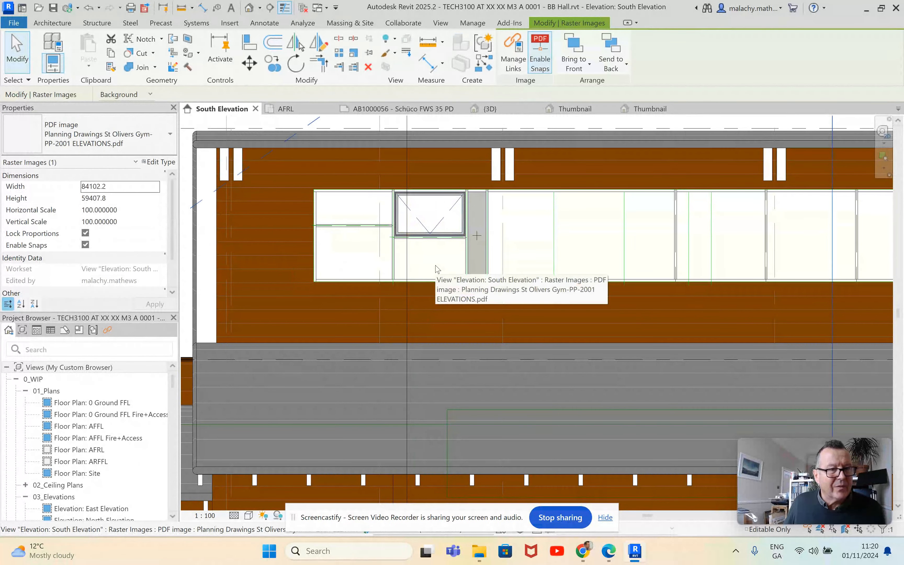
scroll(442, 259, "up", 2)
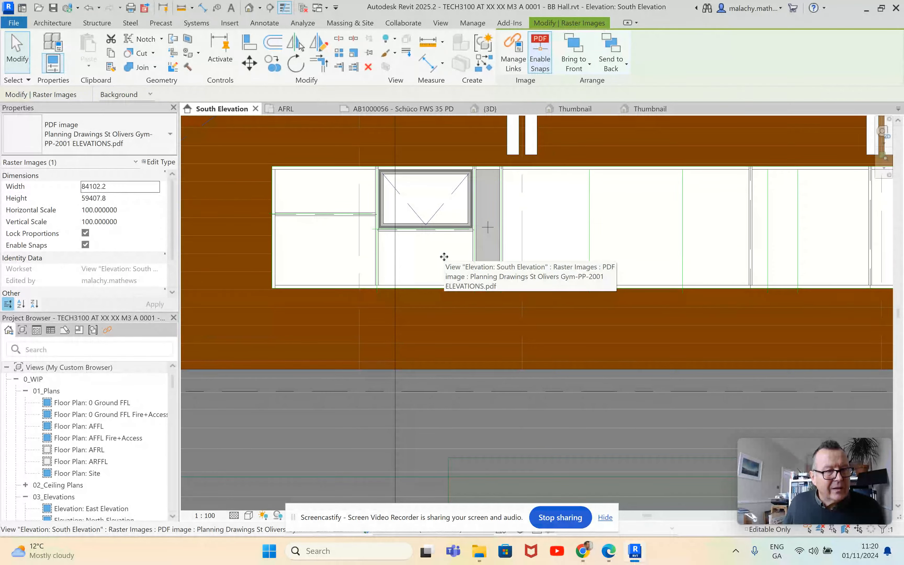
key("Escape")
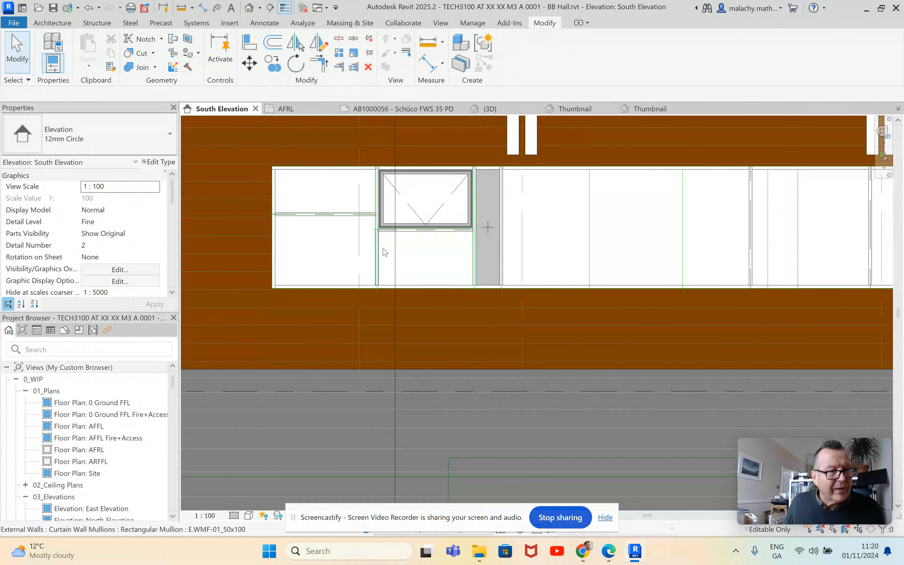
Step: Change the mullion below the window's near-corner to Schueco_FWS-35-PD-SI_Mull-125mm, deleting glazing type SI_38mm_TripGlz and replacing the missing curtain panels
left_click(385, 253)
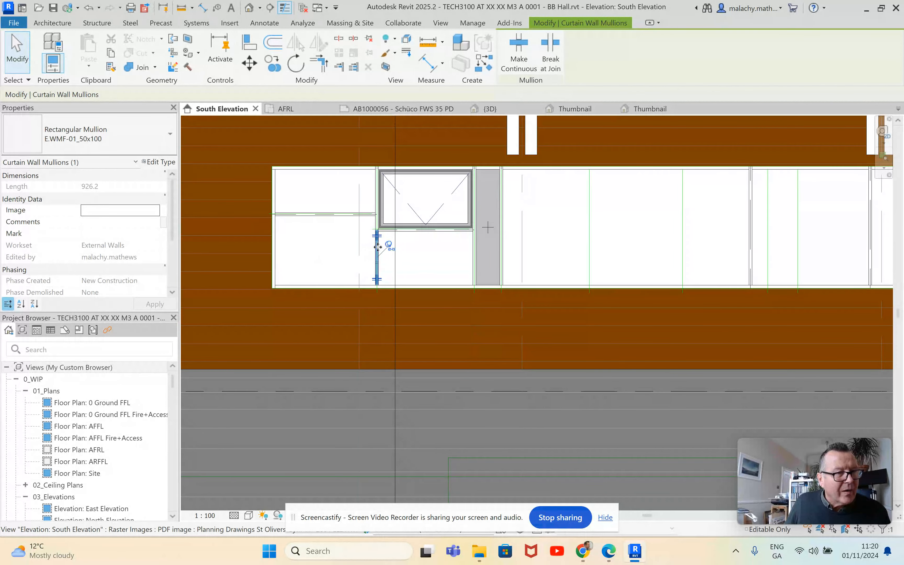
left_click(151, 147)
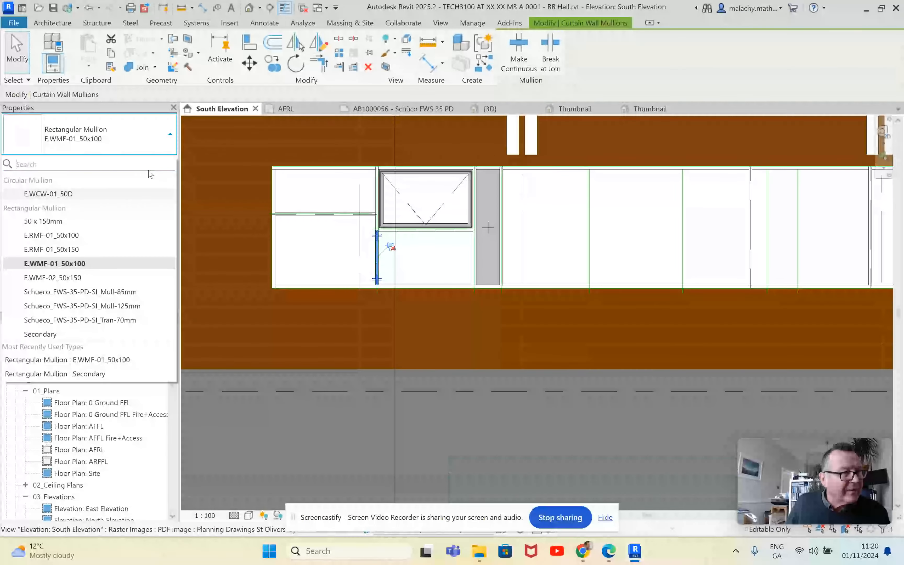
left_click(107, 305)
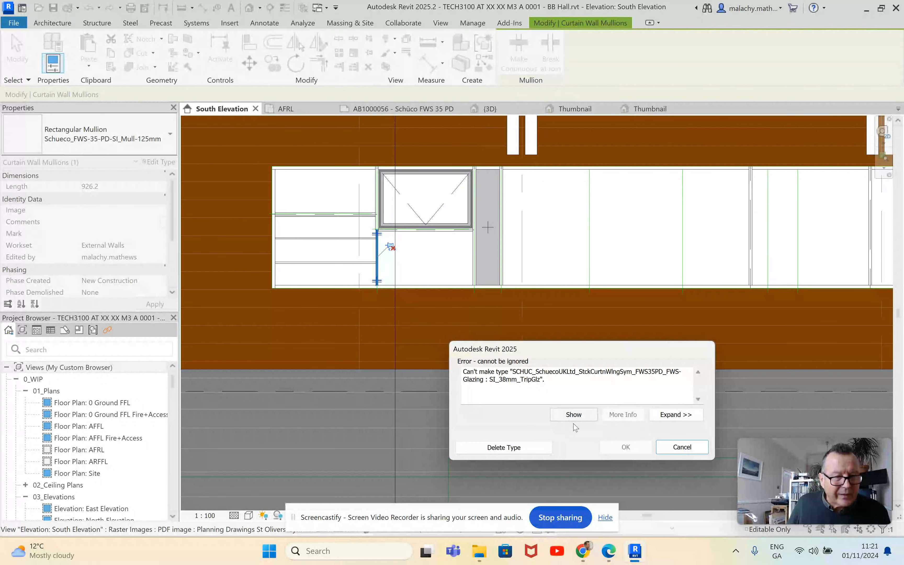
left_click(515, 448)
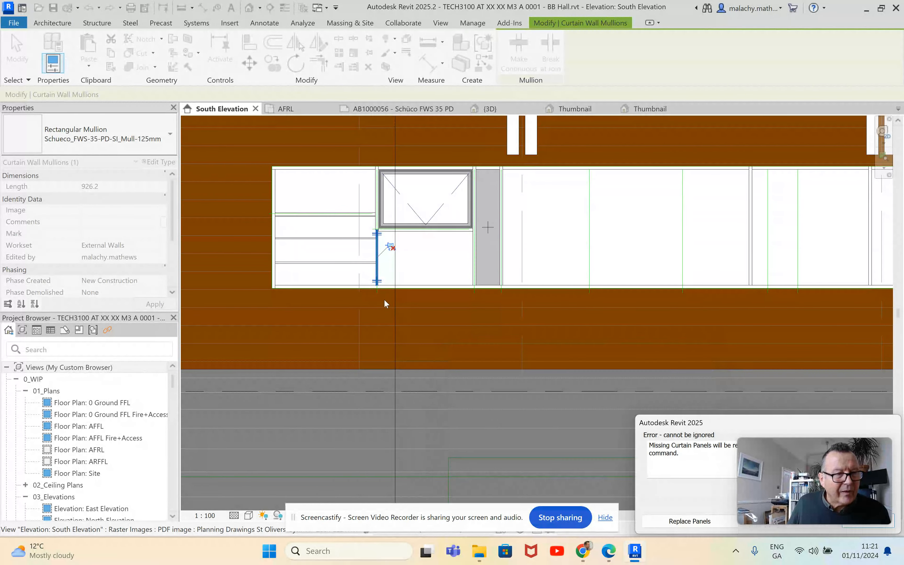
left_click(689, 521)
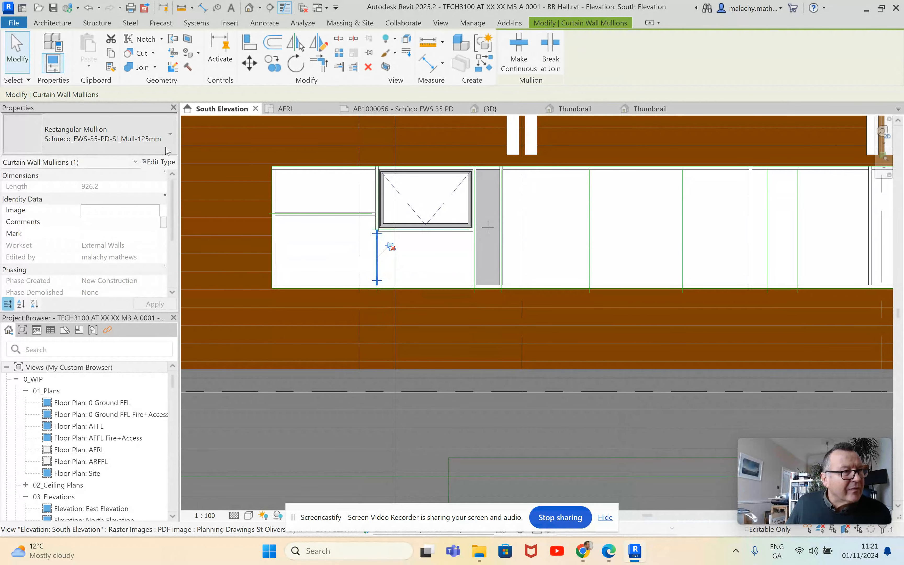
Step: Switch the same short vertical mullion beside the bay below the top-hung window to Rectangular Mullion type 50 x 150mm
left_click(146, 143)
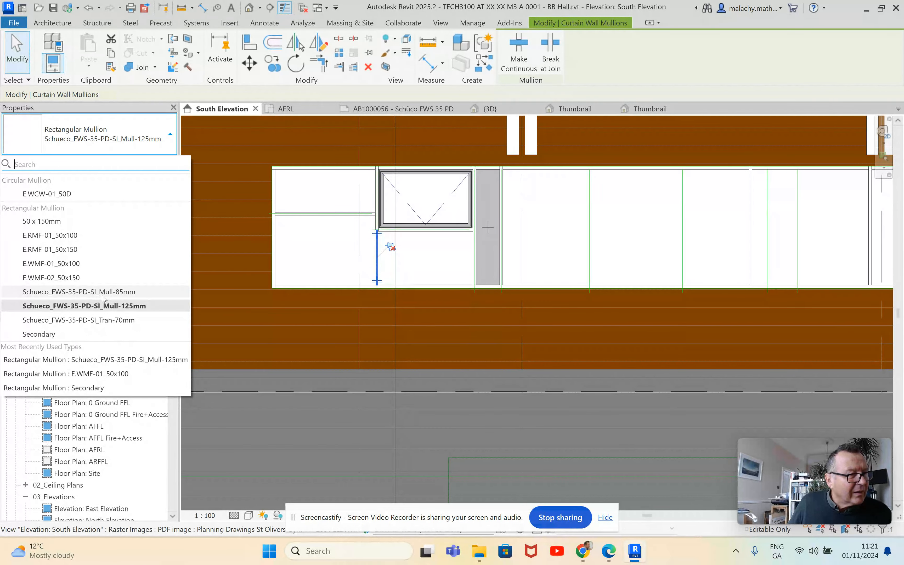
key("Escape")
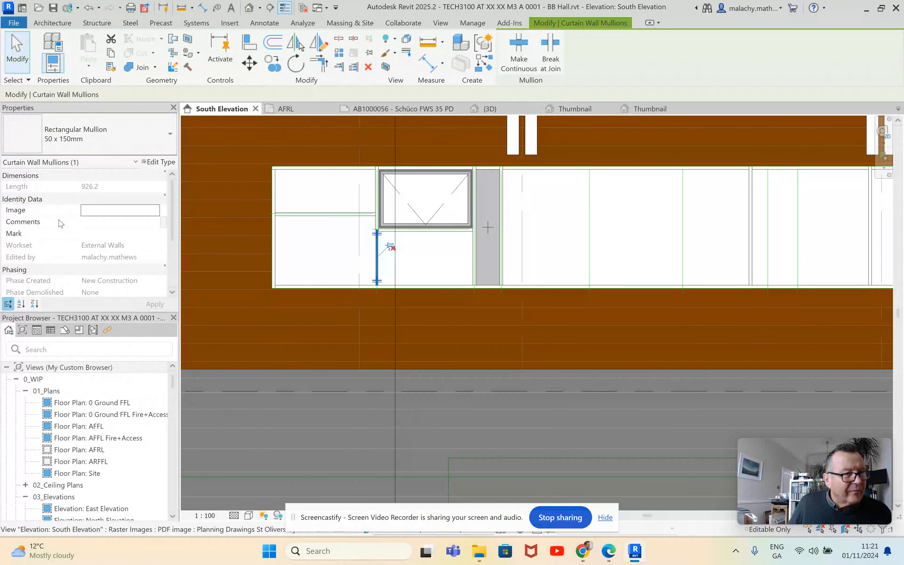
left_click(424, 259)
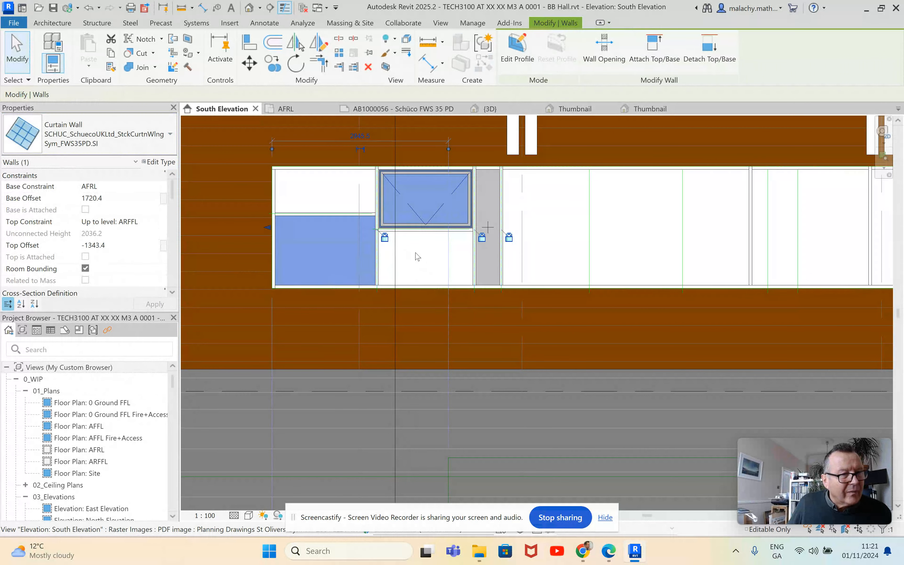
left_click(416, 254)
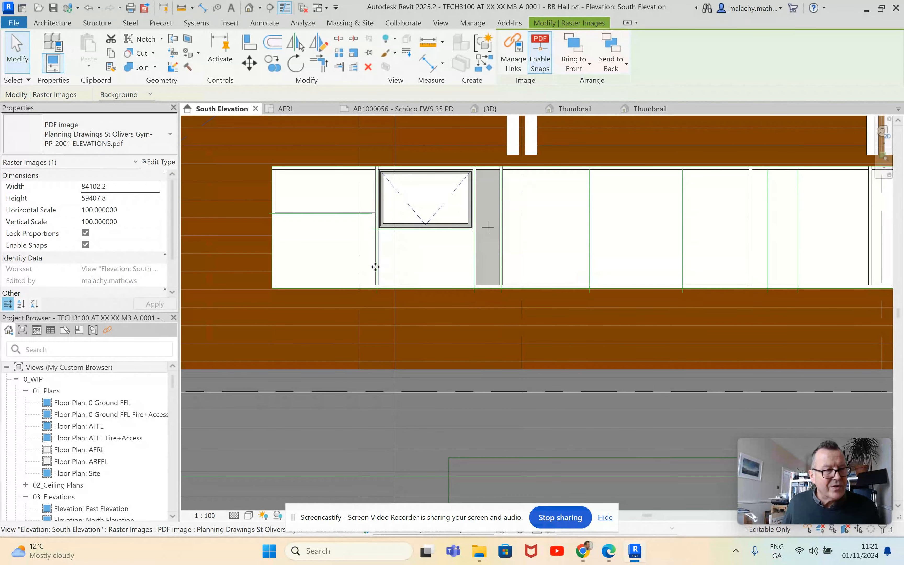
scroll(421, 260, "up", 2)
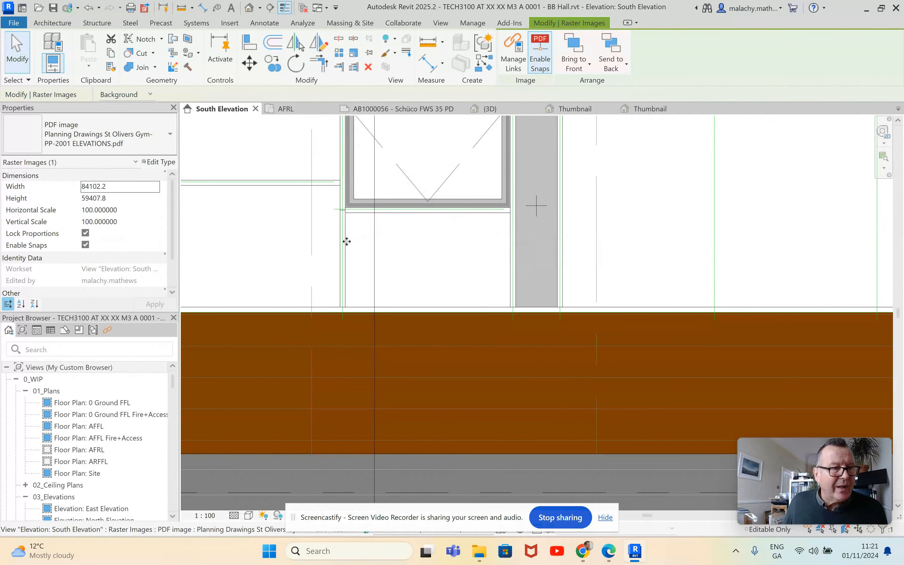
scroll(453, 251, "down", 3)
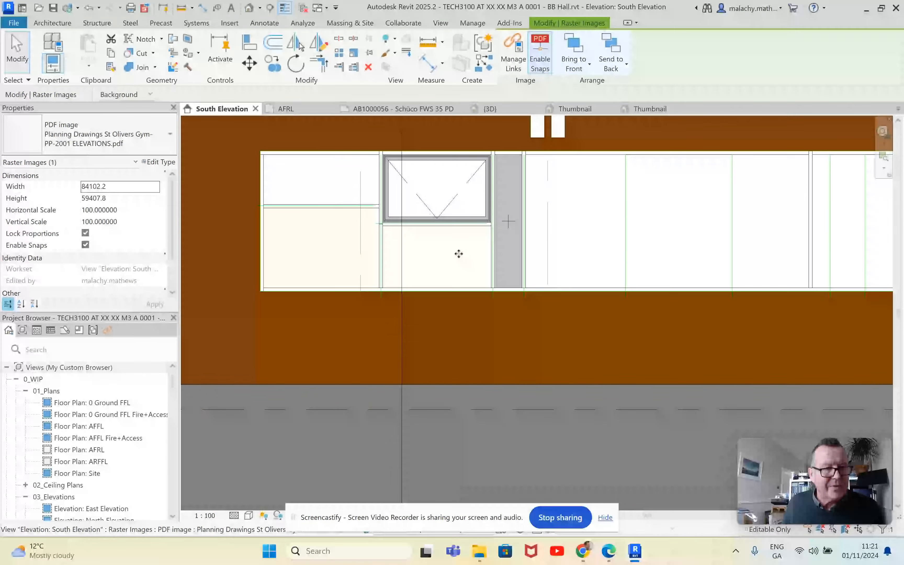
key("Escape")
scroll(384, 233, "down", 5)
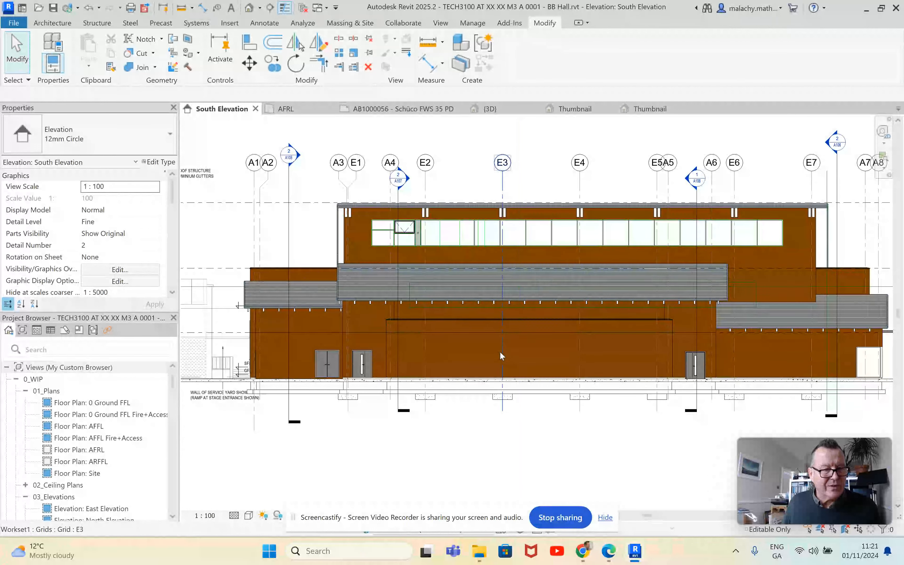